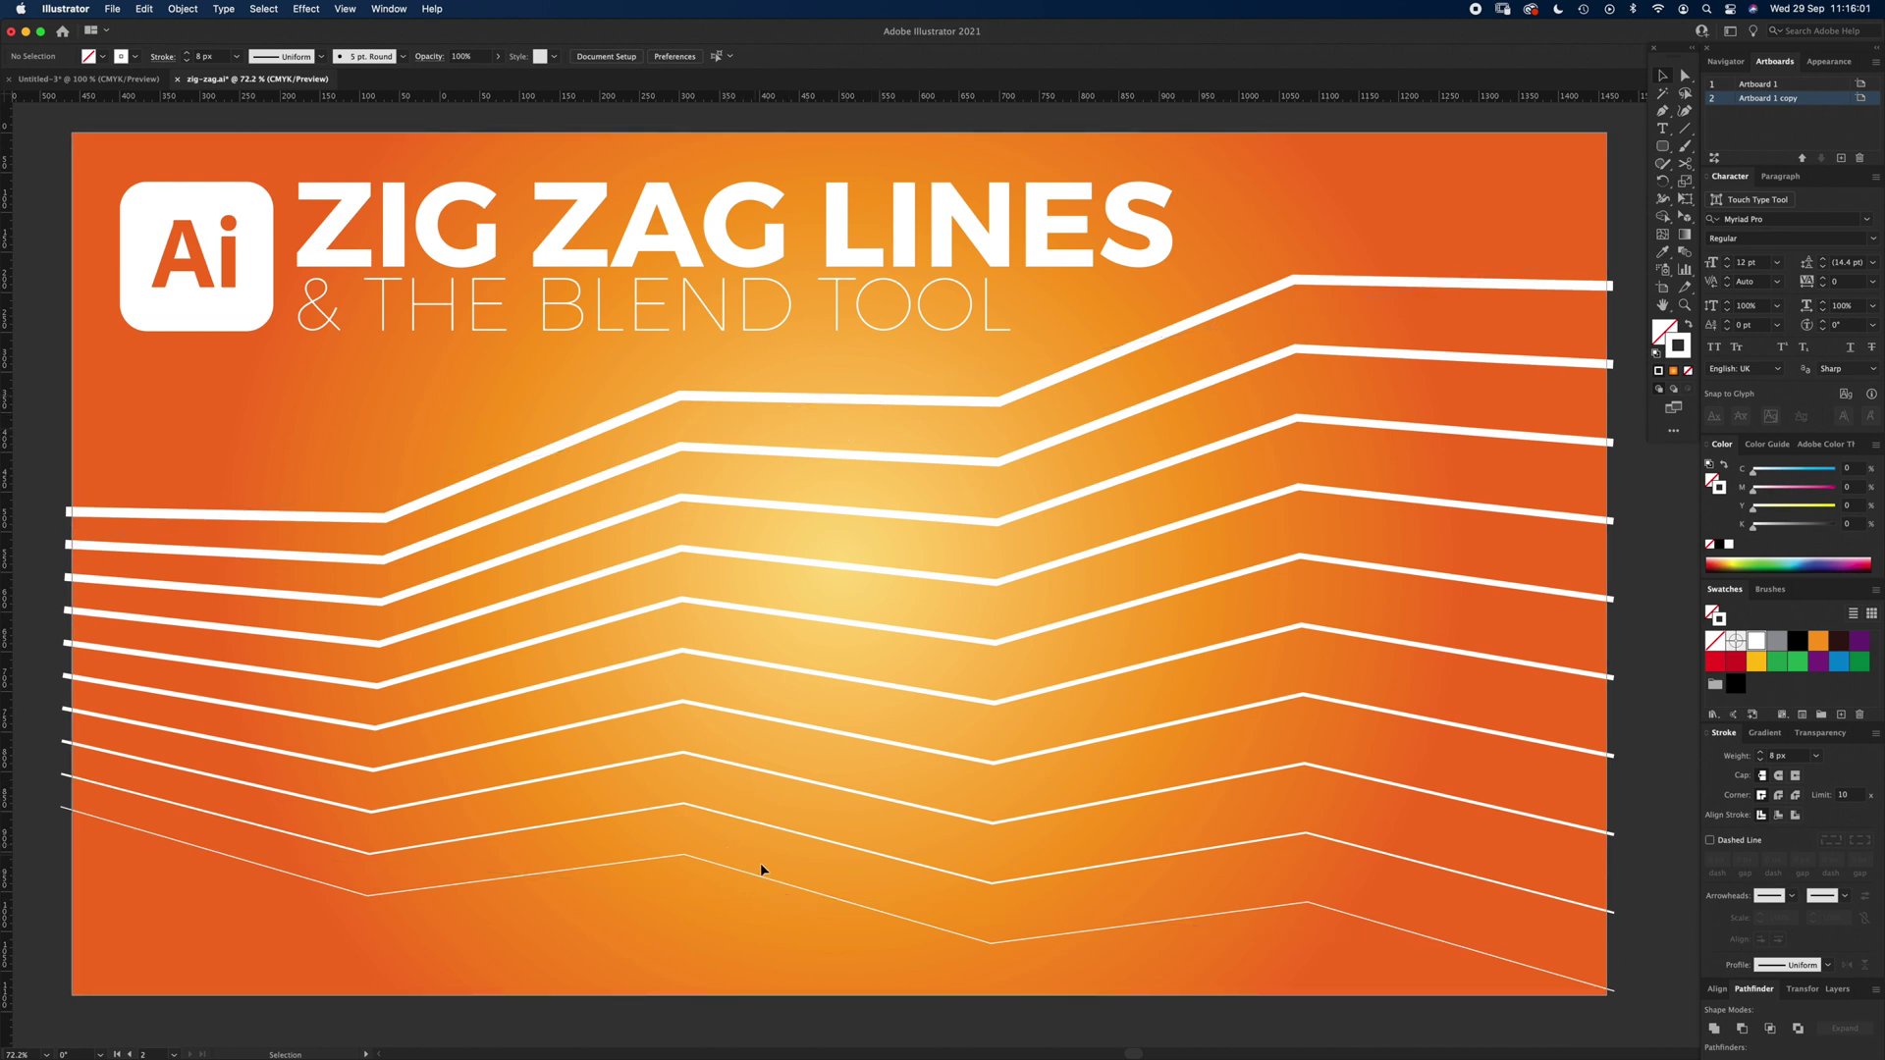
- Draw a straight horizontal white line across the middle of the blank orange gradient artboard
{"action": "left_click_drag", "start_coordinate": [808, 749], "coordinate": [828, 330]}
{"action": "scroll", "coordinate": [828, 330], "scroll_direction": "down", "scroll_amount": 15}
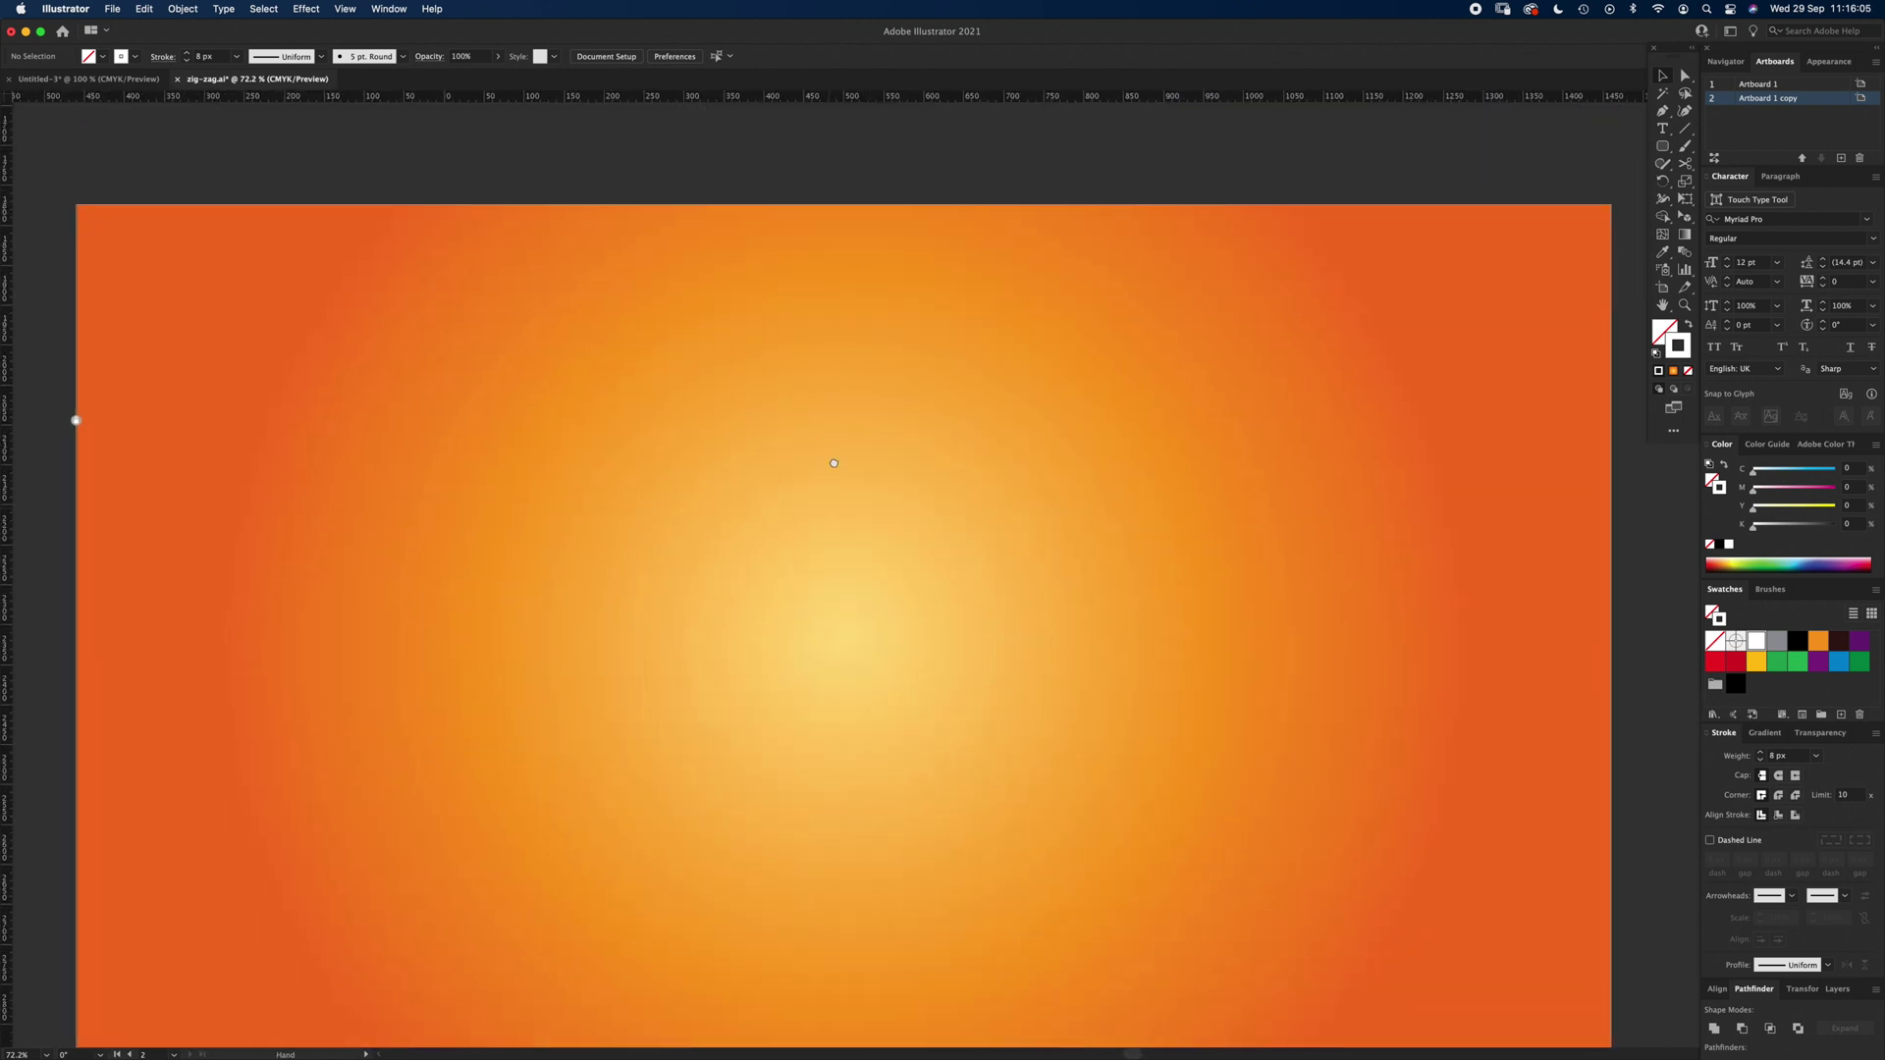
{"action": "scroll", "coordinate": [840, 437], "scroll_direction": "up", "scroll_amount": 1}
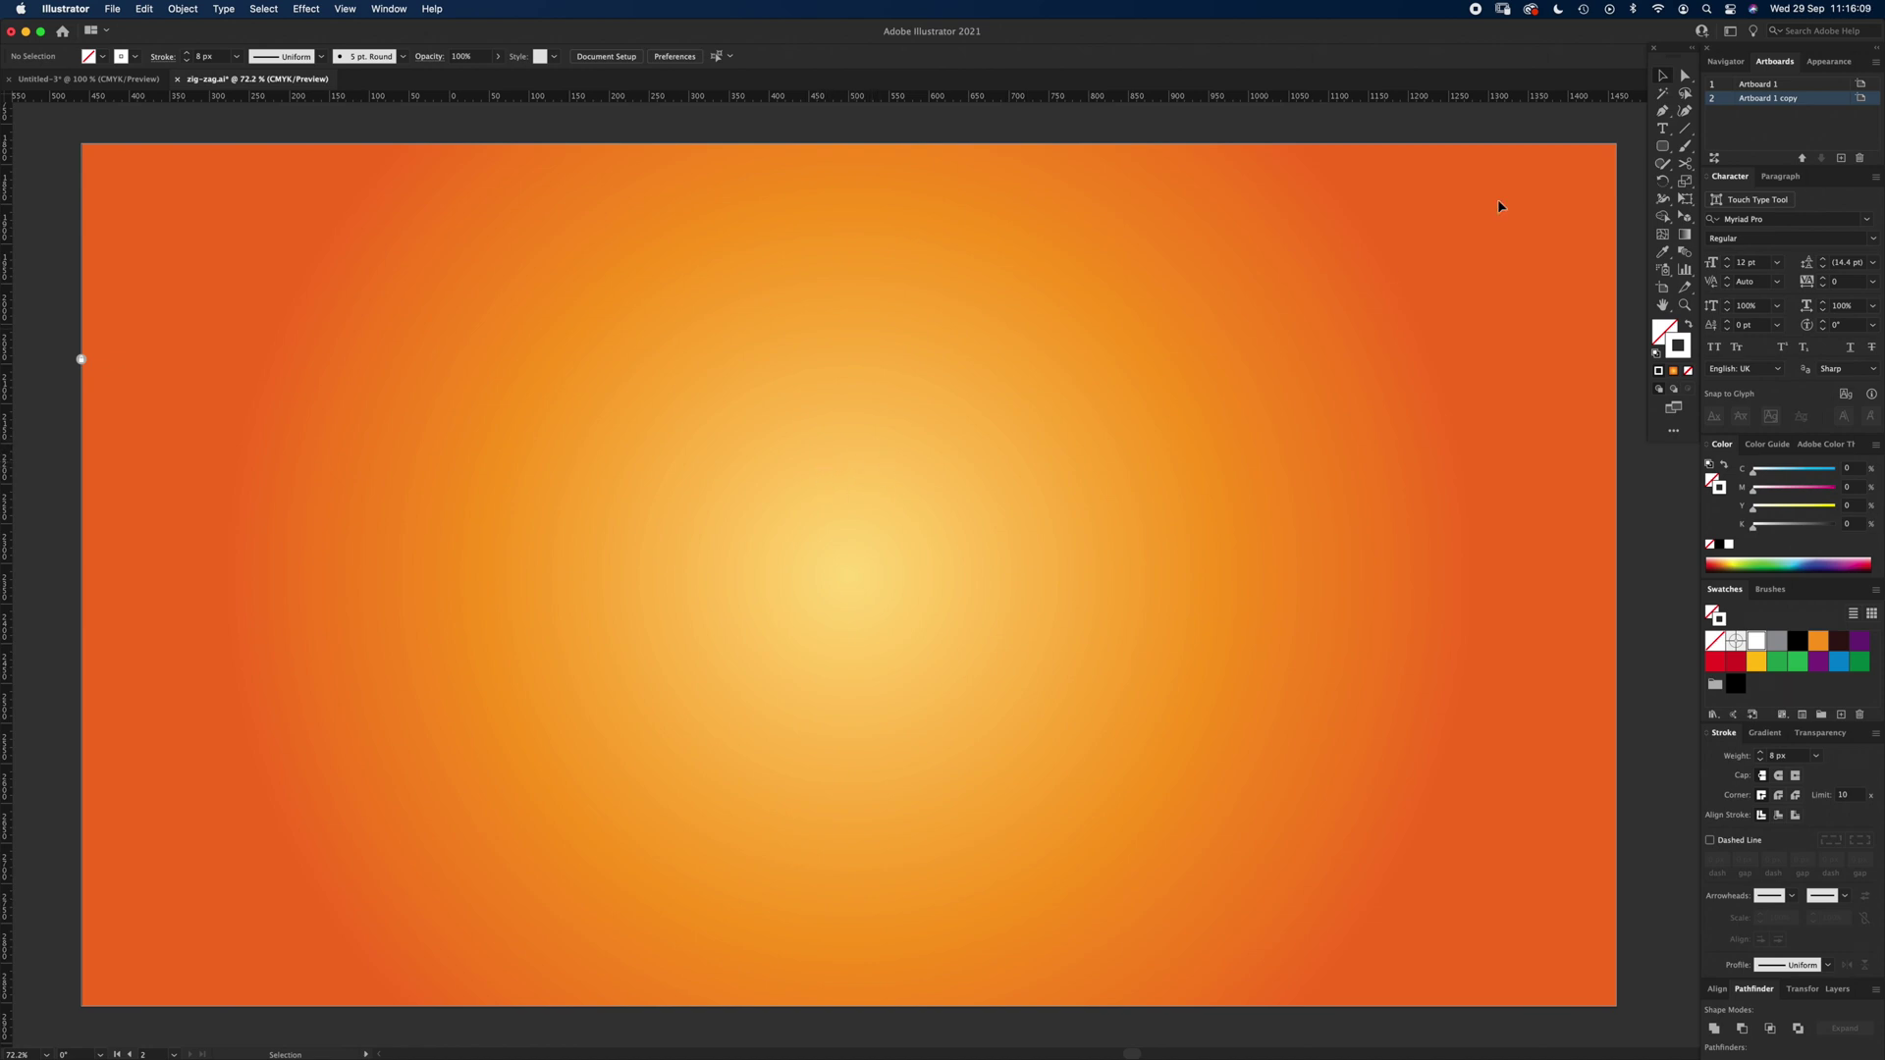
{"action": "left_click", "coordinate": [1686, 130]}
{"action": "left_click_drag", "start_coordinate": [348, 531], "coordinate": [1340, 531]}
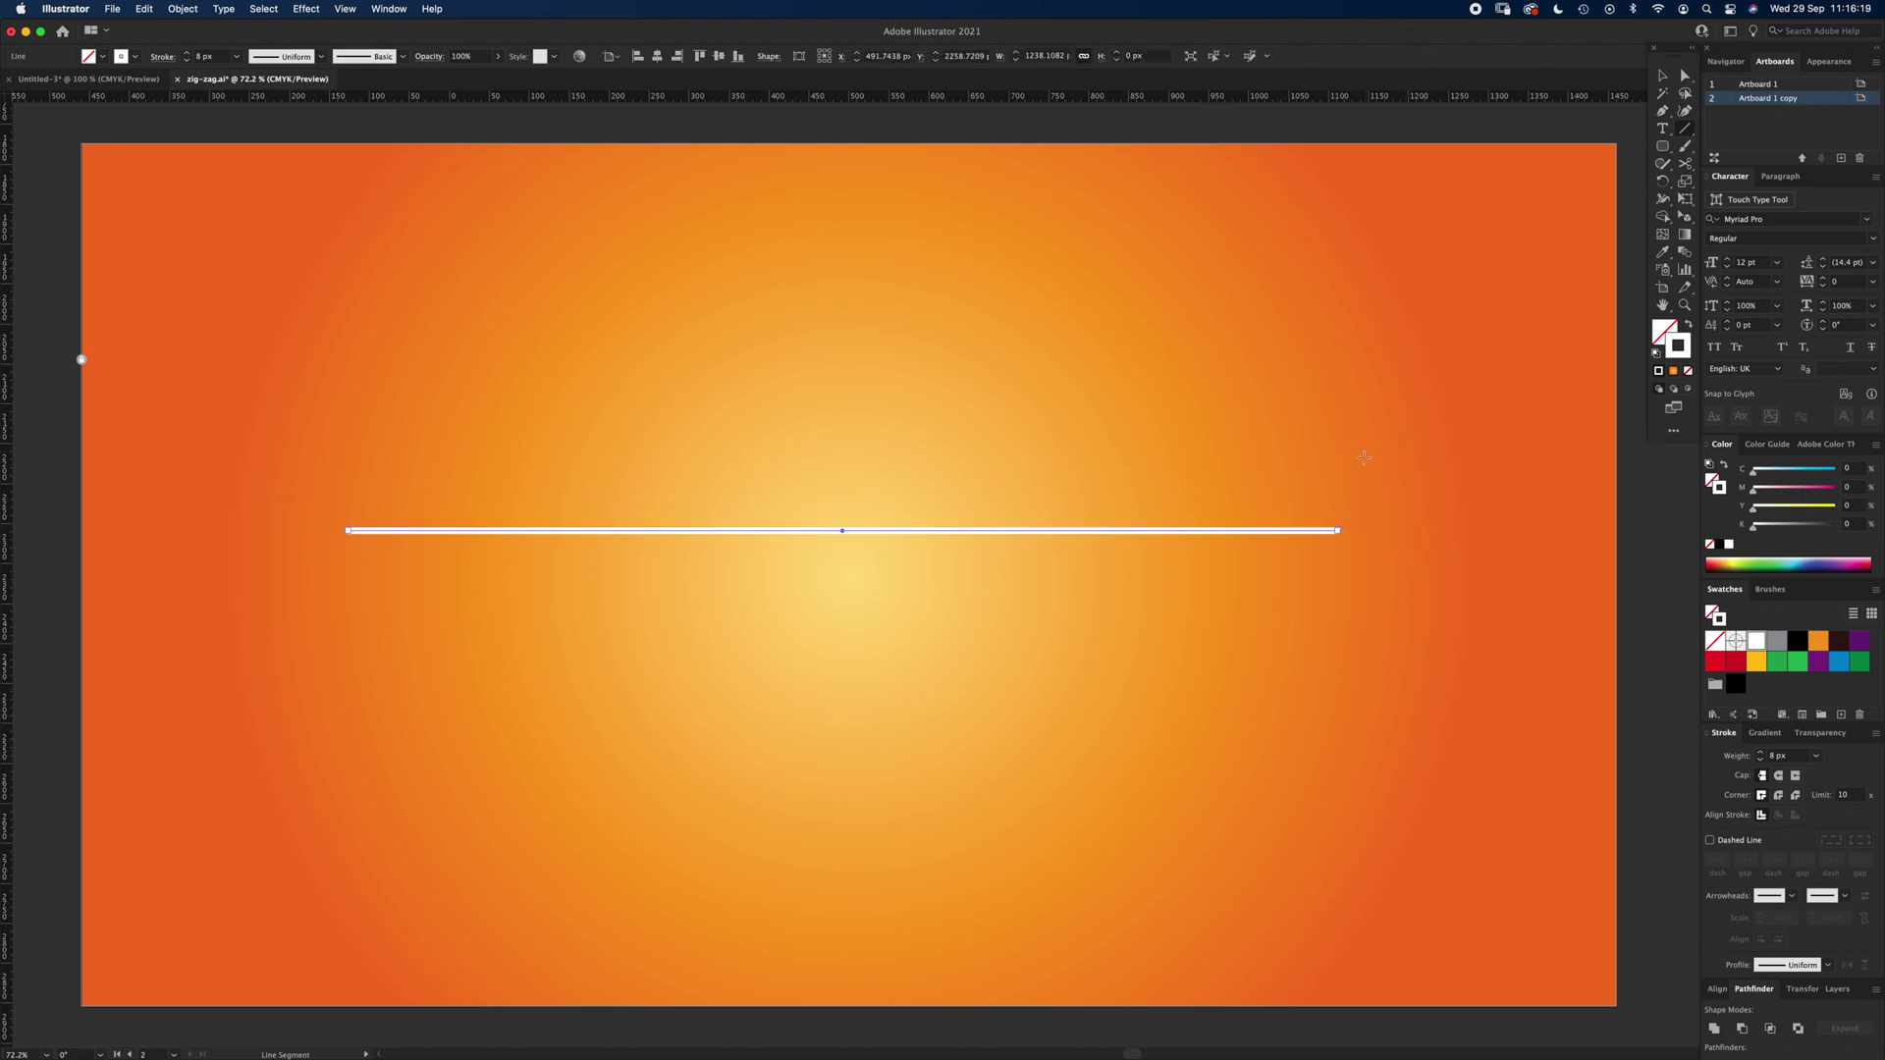
{"action": "key", "text": "v"}
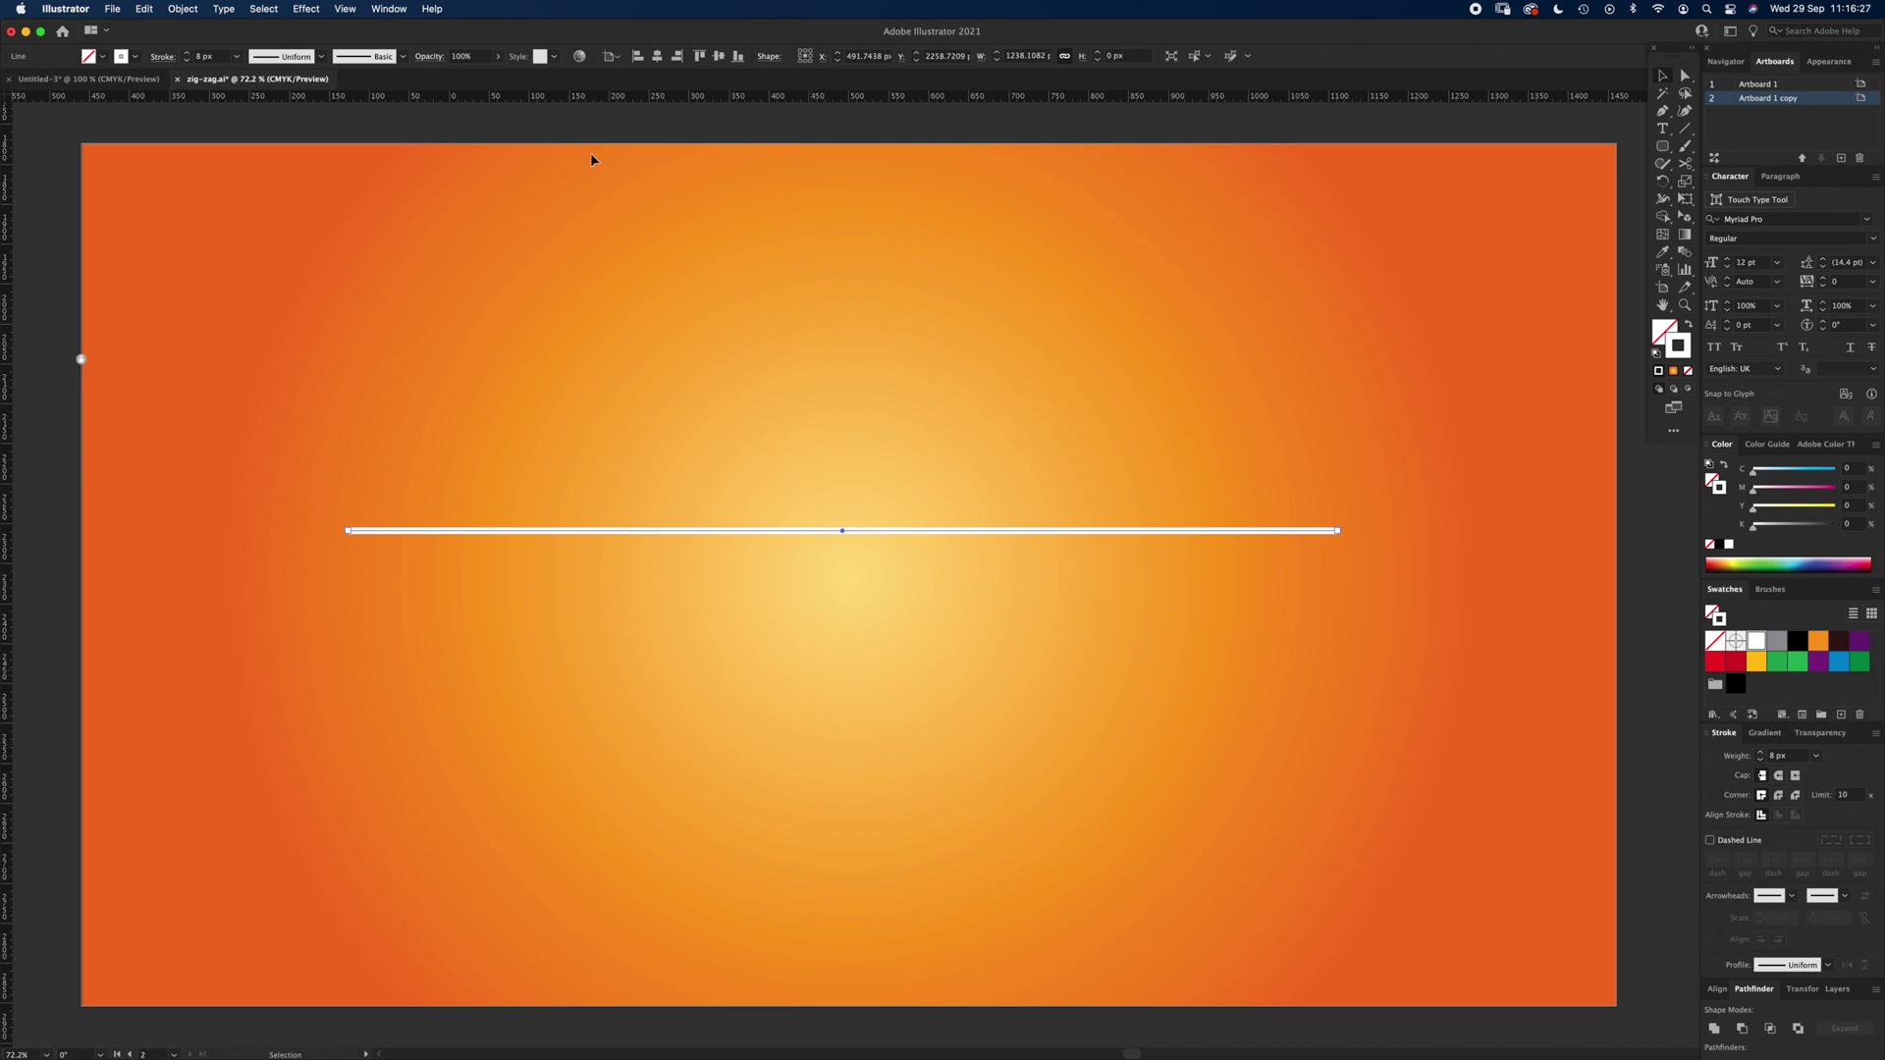
- Enable Snap to Pixel and nudge the white line slightly up and right to X 500
{"action": "left_click", "coordinate": [390, 9]}
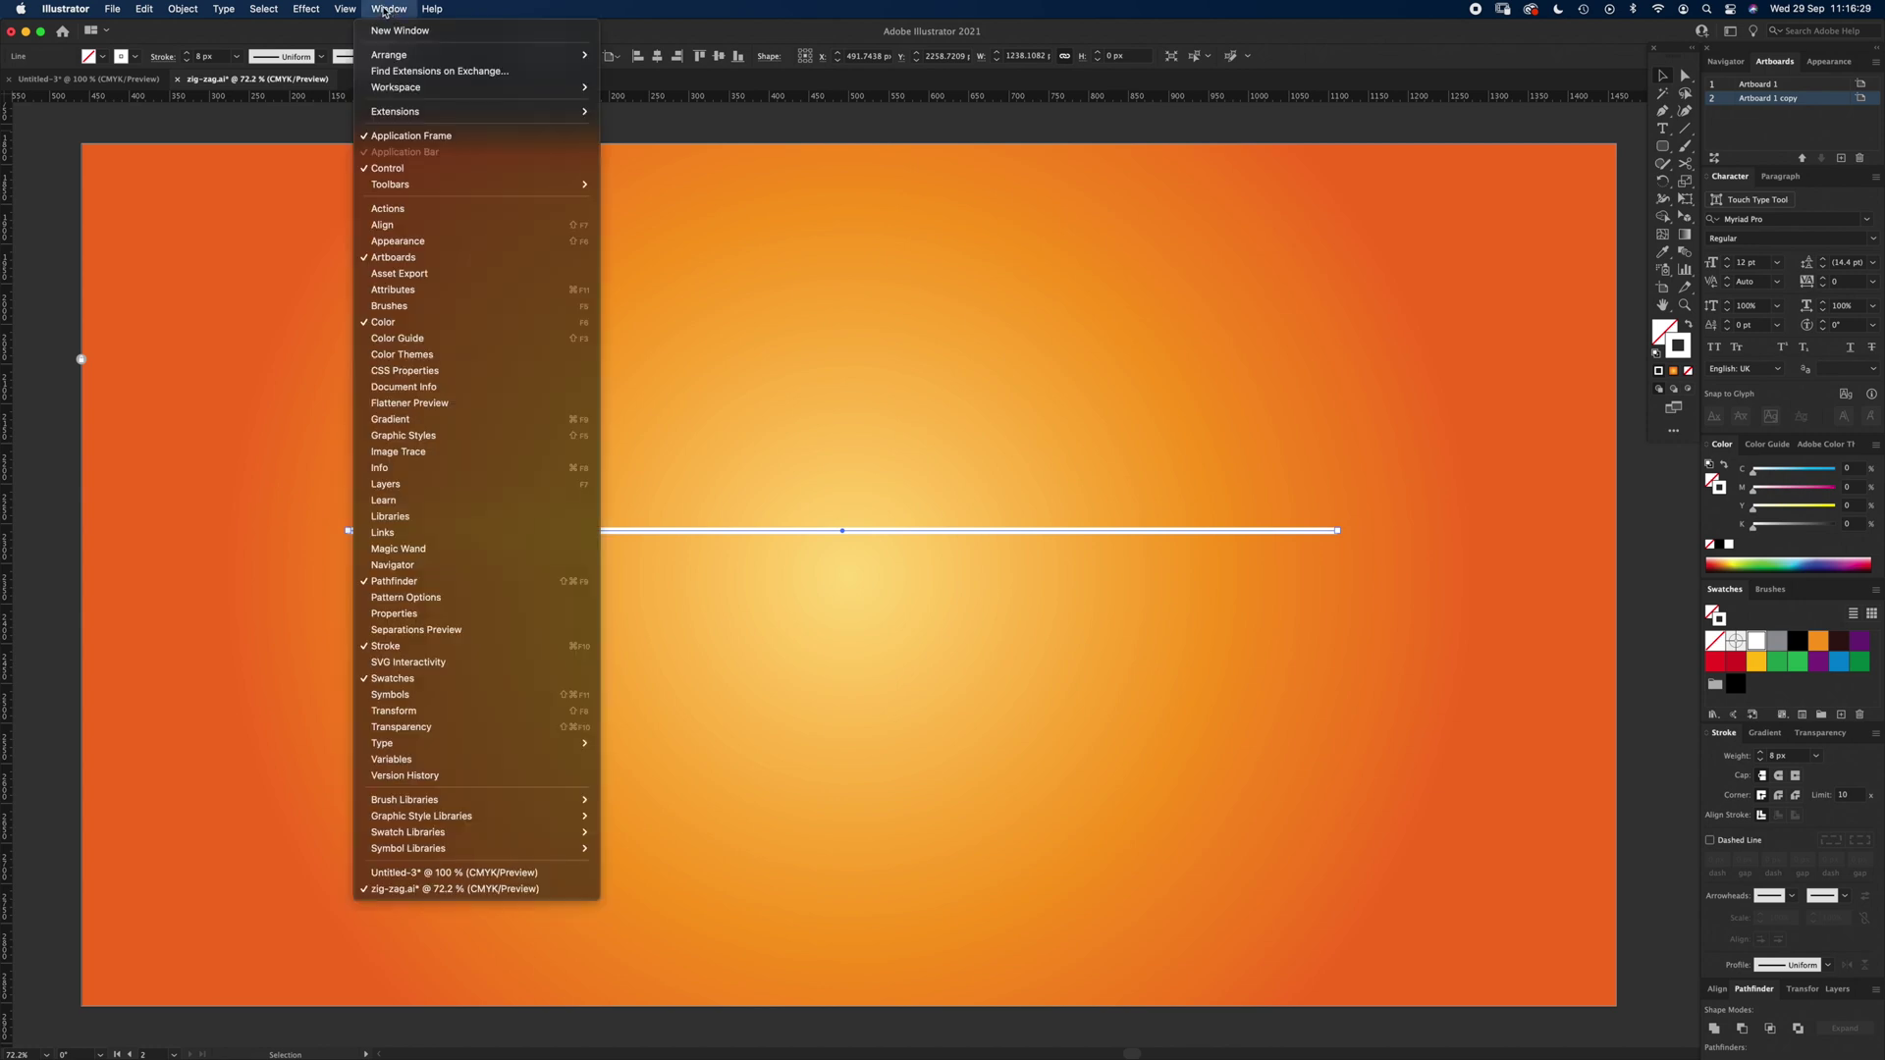
{"action": "mouse_move", "coordinate": [315, 12]}
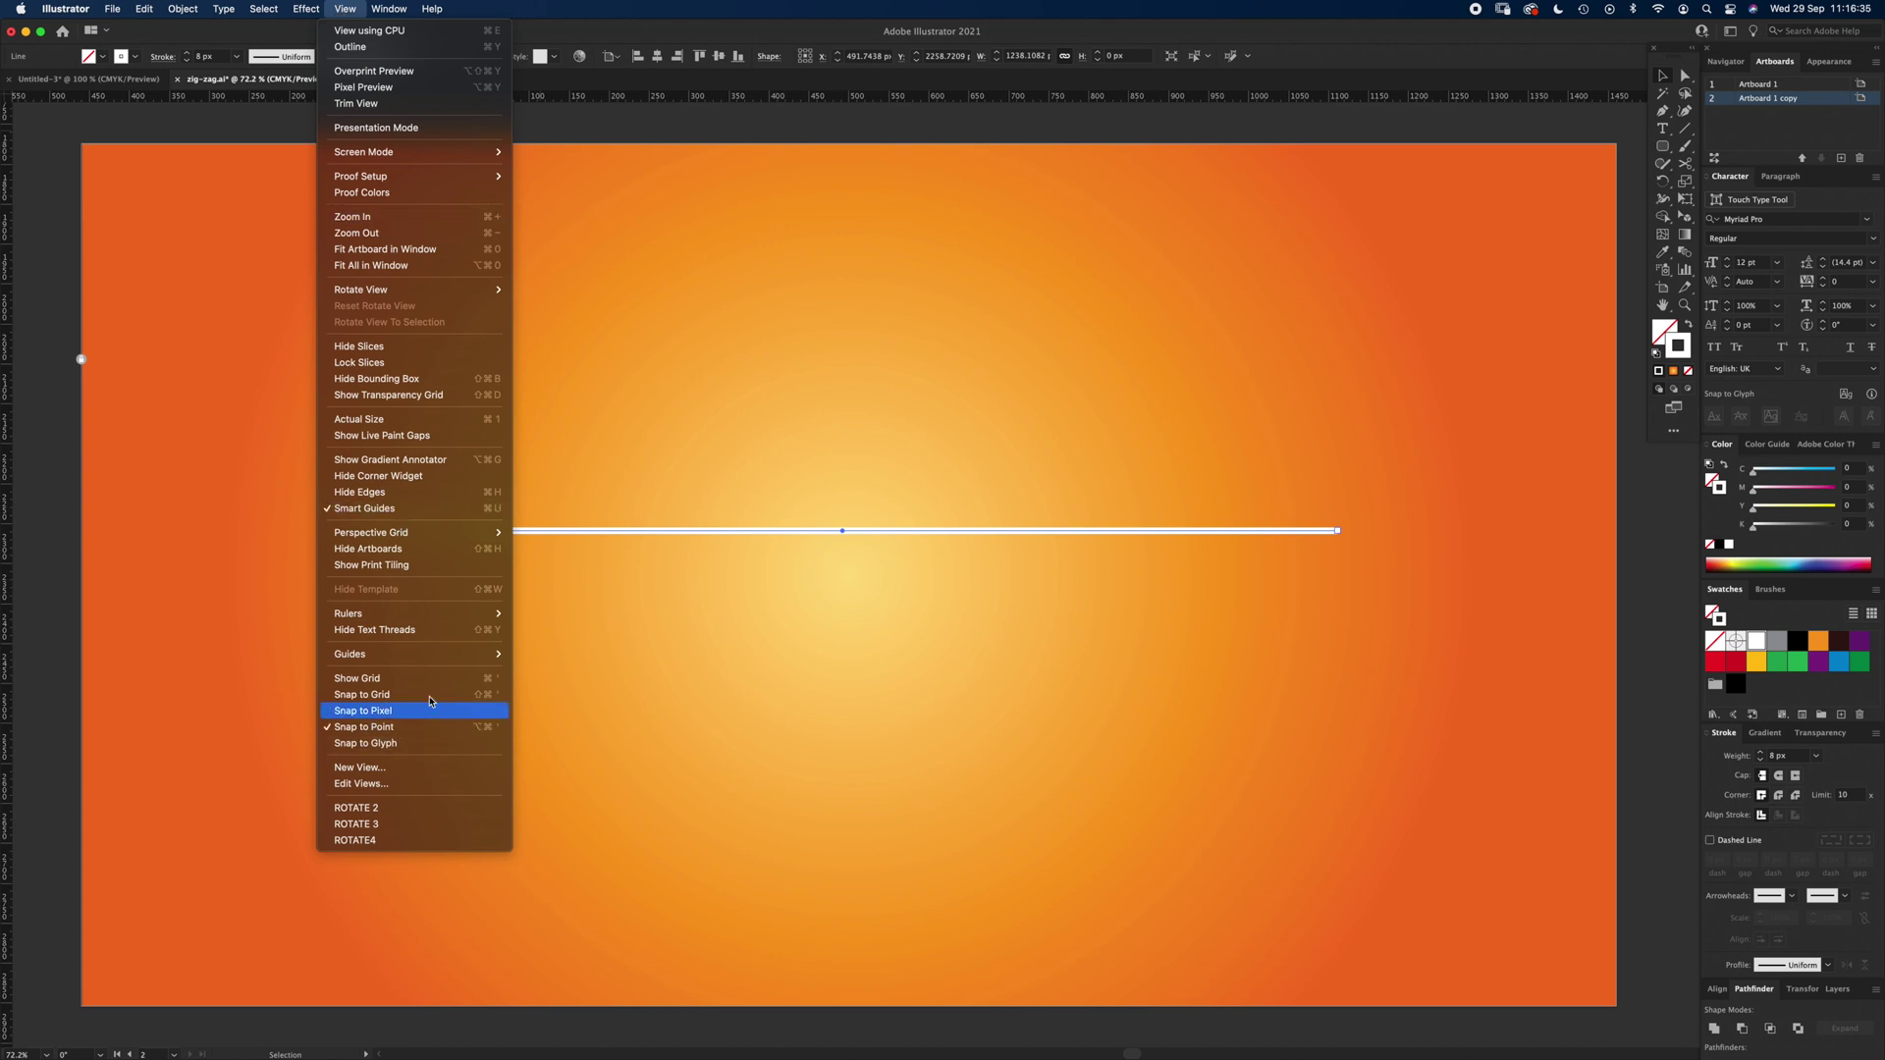
{"action": "left_click", "coordinate": [847, 619]}
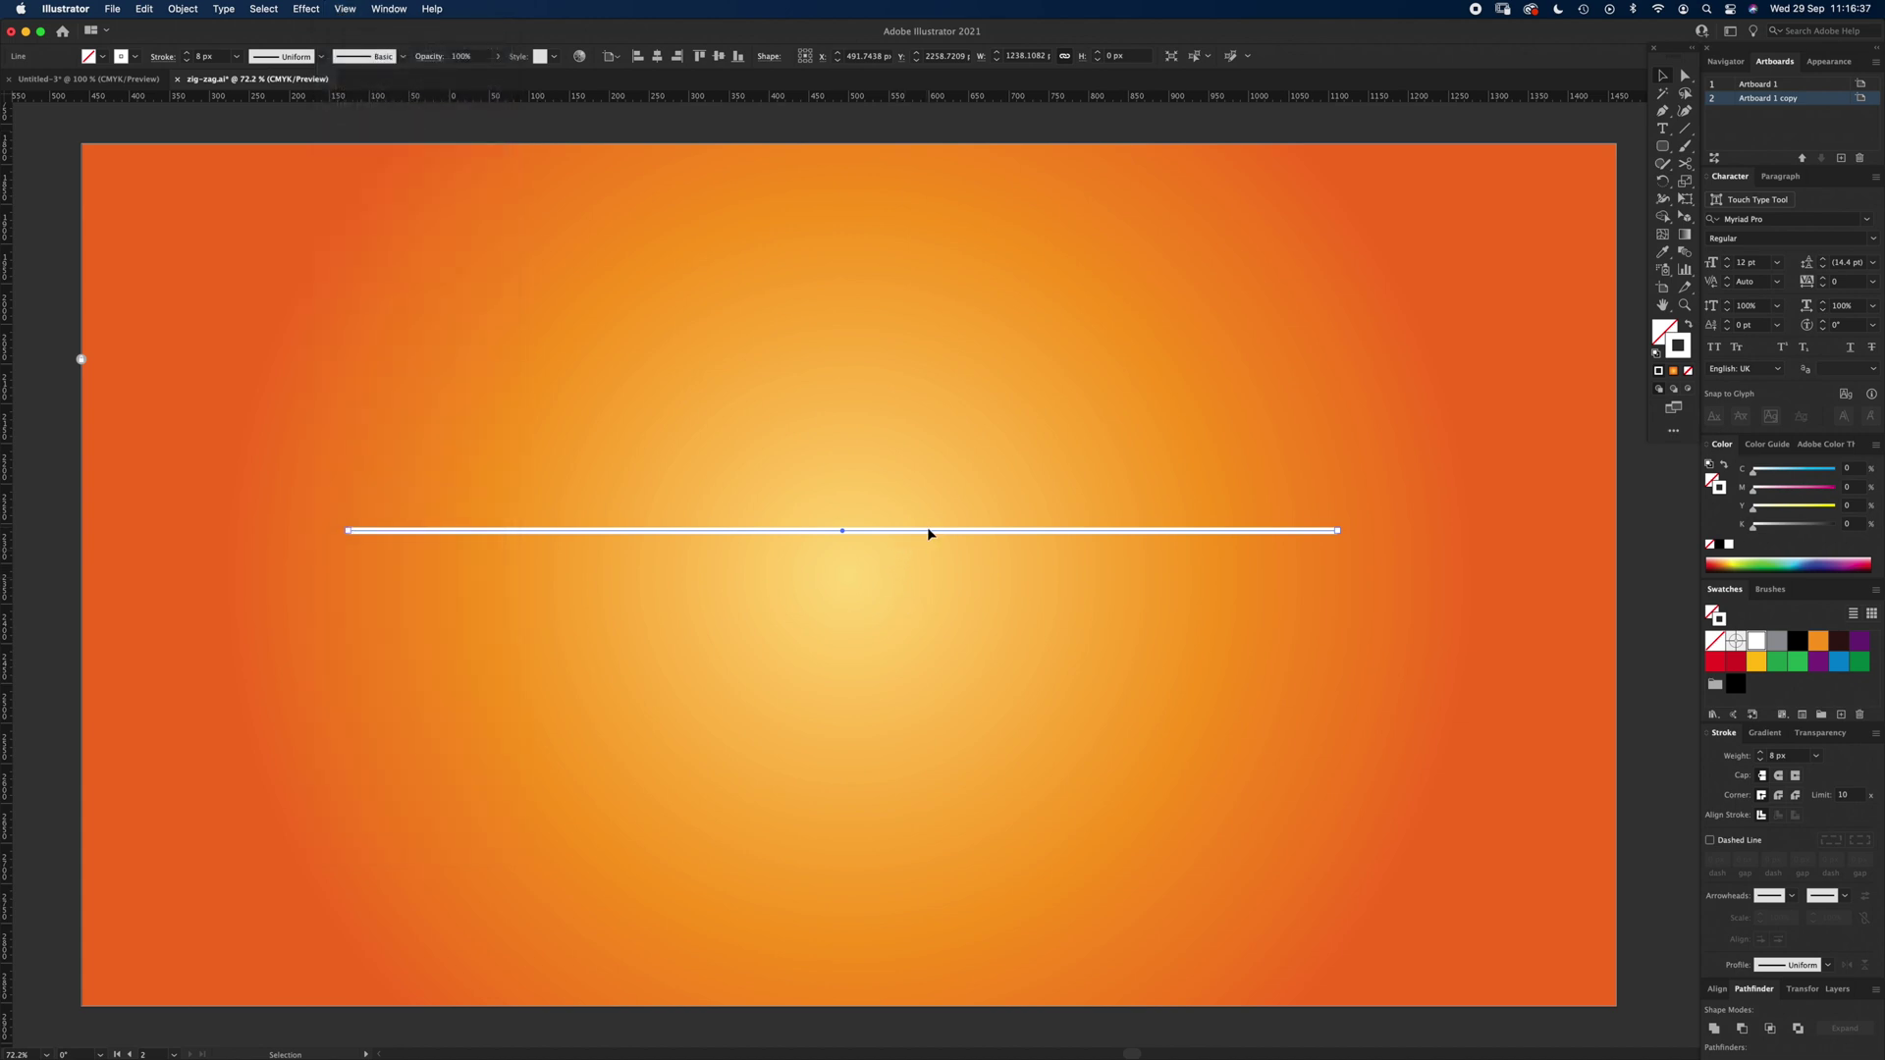
{"action": "mouse_move", "coordinate": [927, 527]}
{"action": "left_mouse_down"}
{"action": "mouse_move", "coordinate": [953, 471]}
{"action": "mouse_move", "coordinate": [934, 518]}
{"action": "left_mouse_up"}
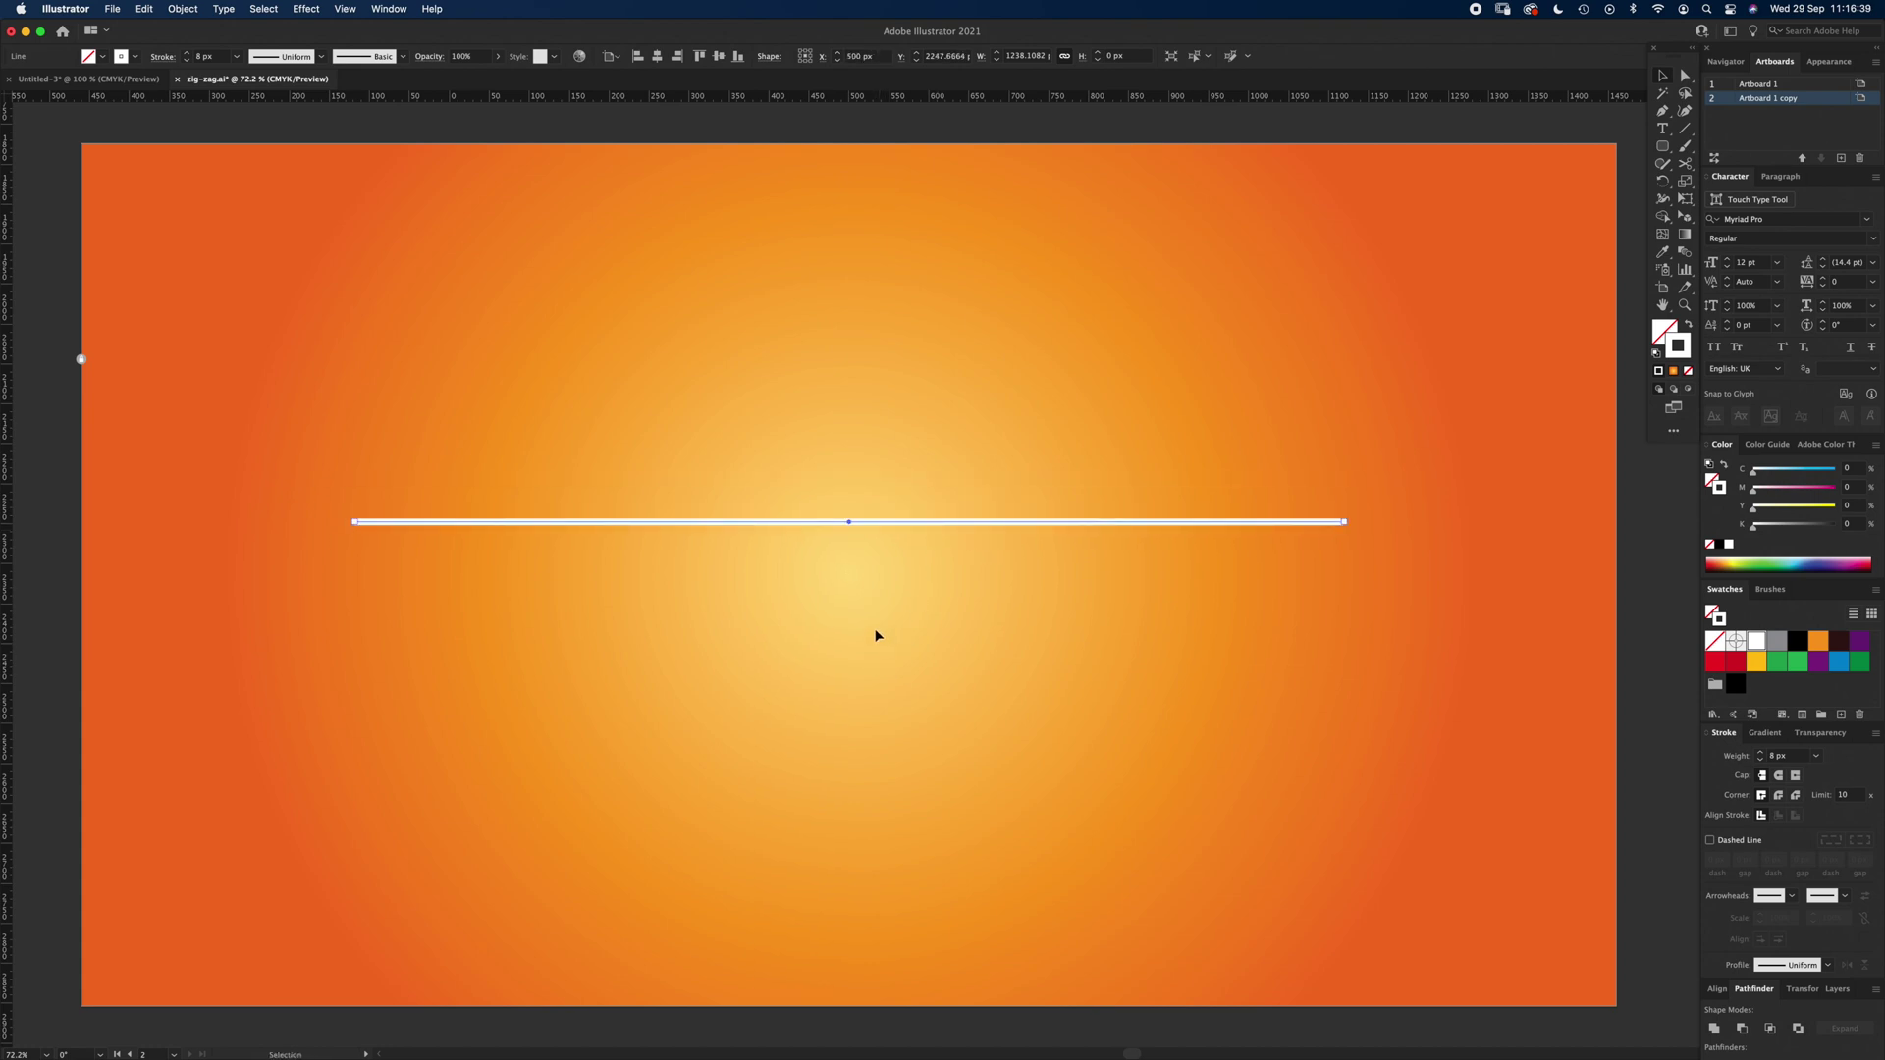
- Apply a Zig Zag effect to the line with Preview on, raising Size toward 48 px
{"action": "left_click", "coordinate": [306, 9]}
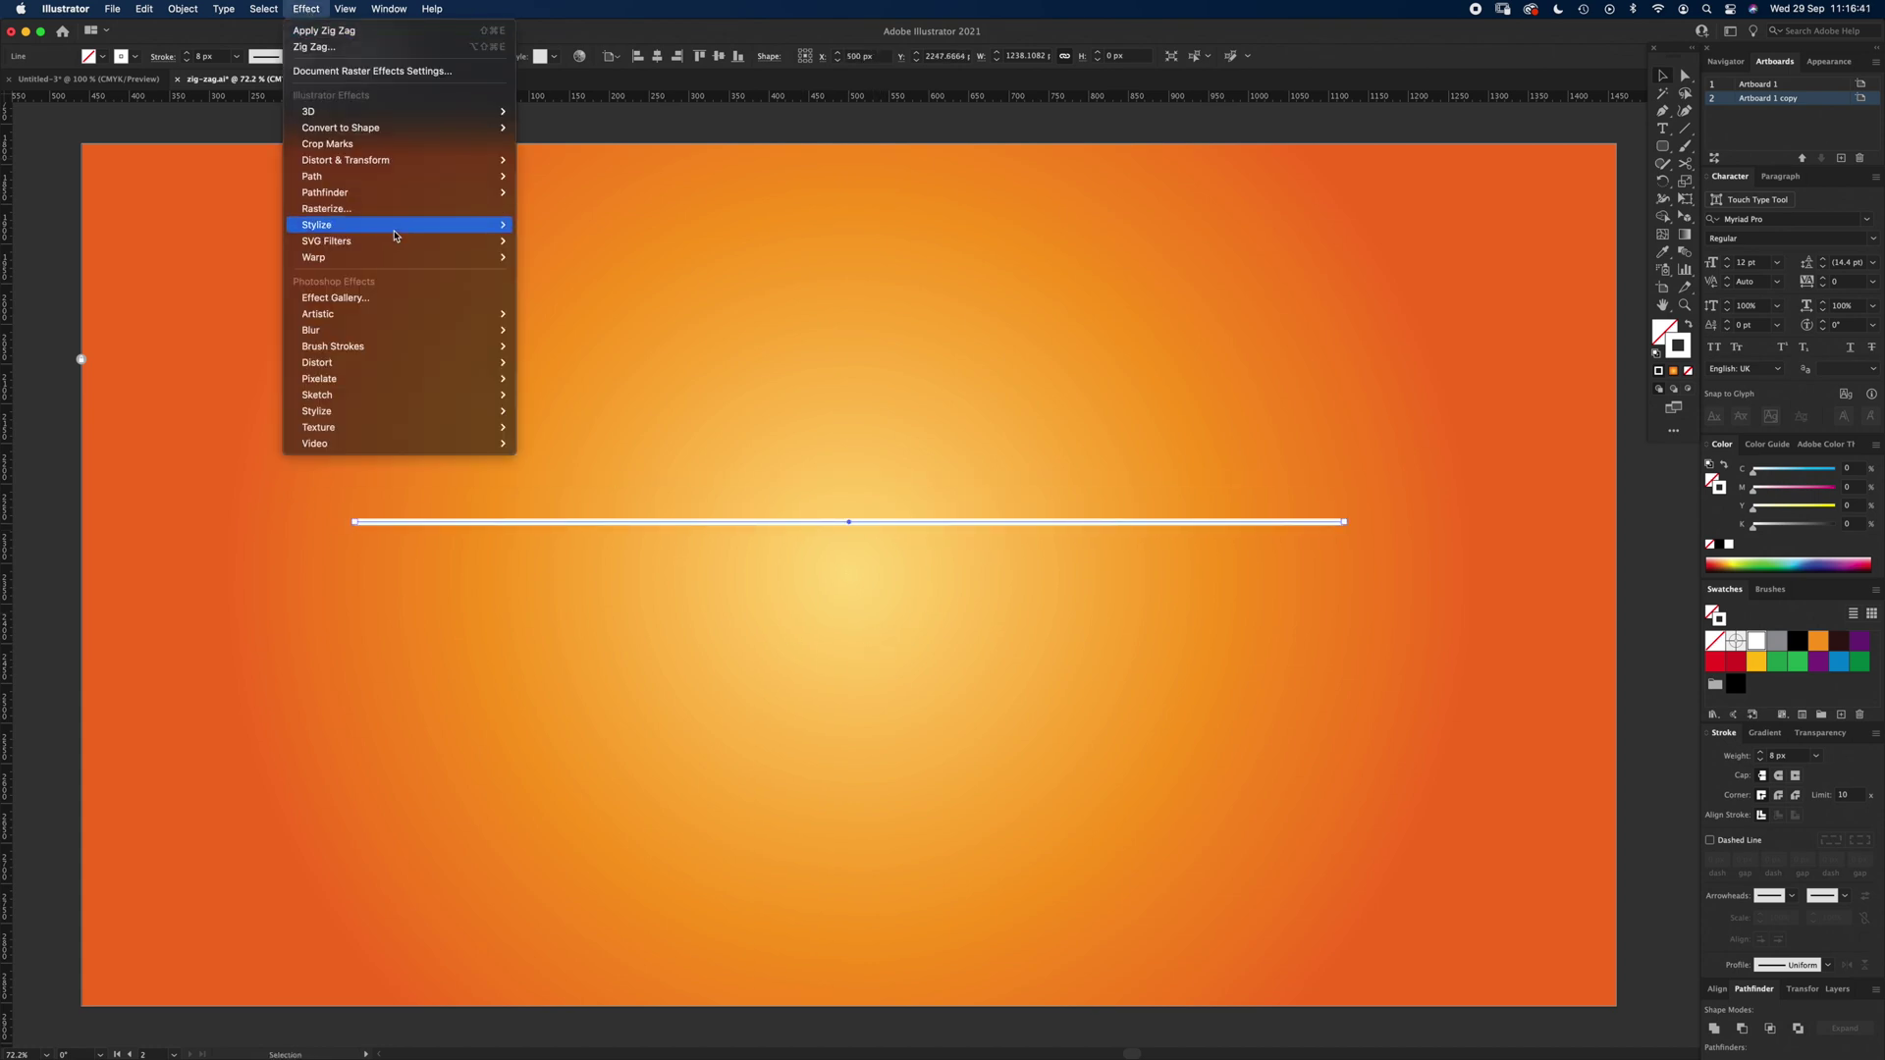
{"action": "mouse_move", "coordinate": [404, 245]}
{"action": "mouse_move", "coordinate": [452, 164]}
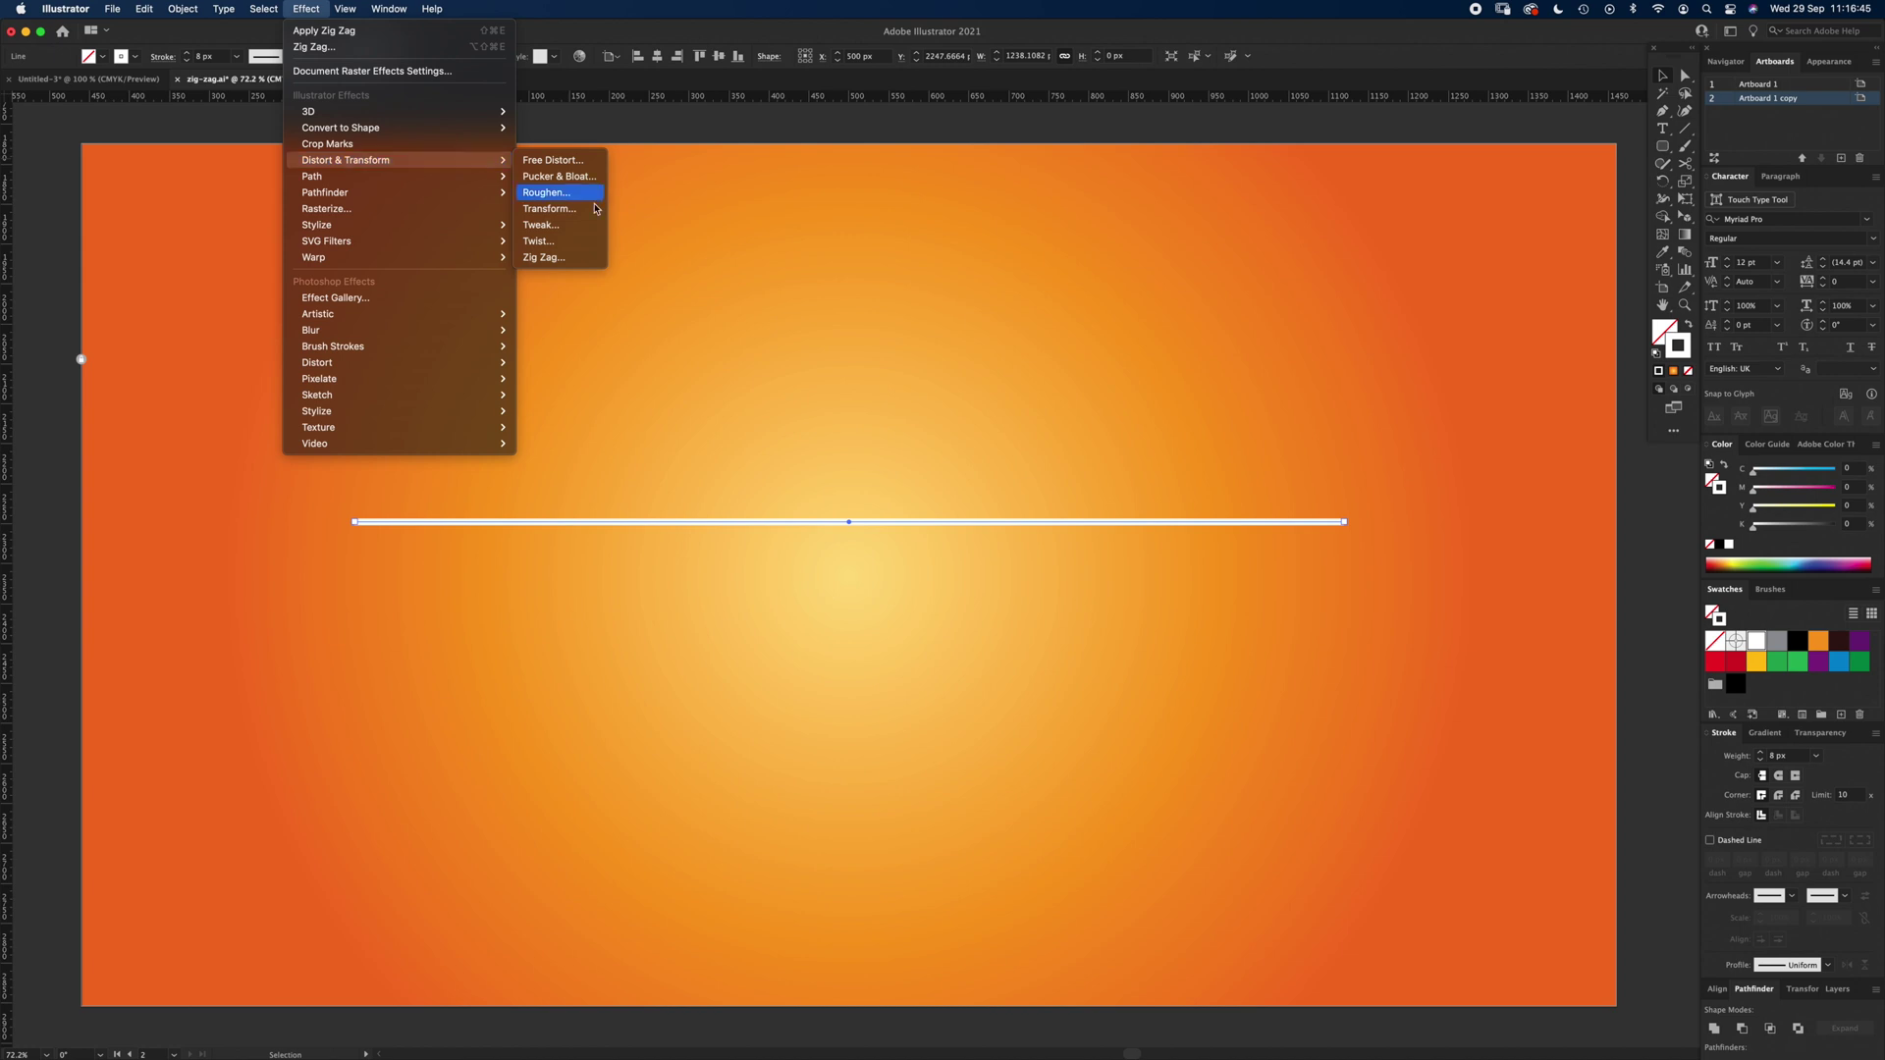
{"action": "left_click", "coordinate": [551, 258]}
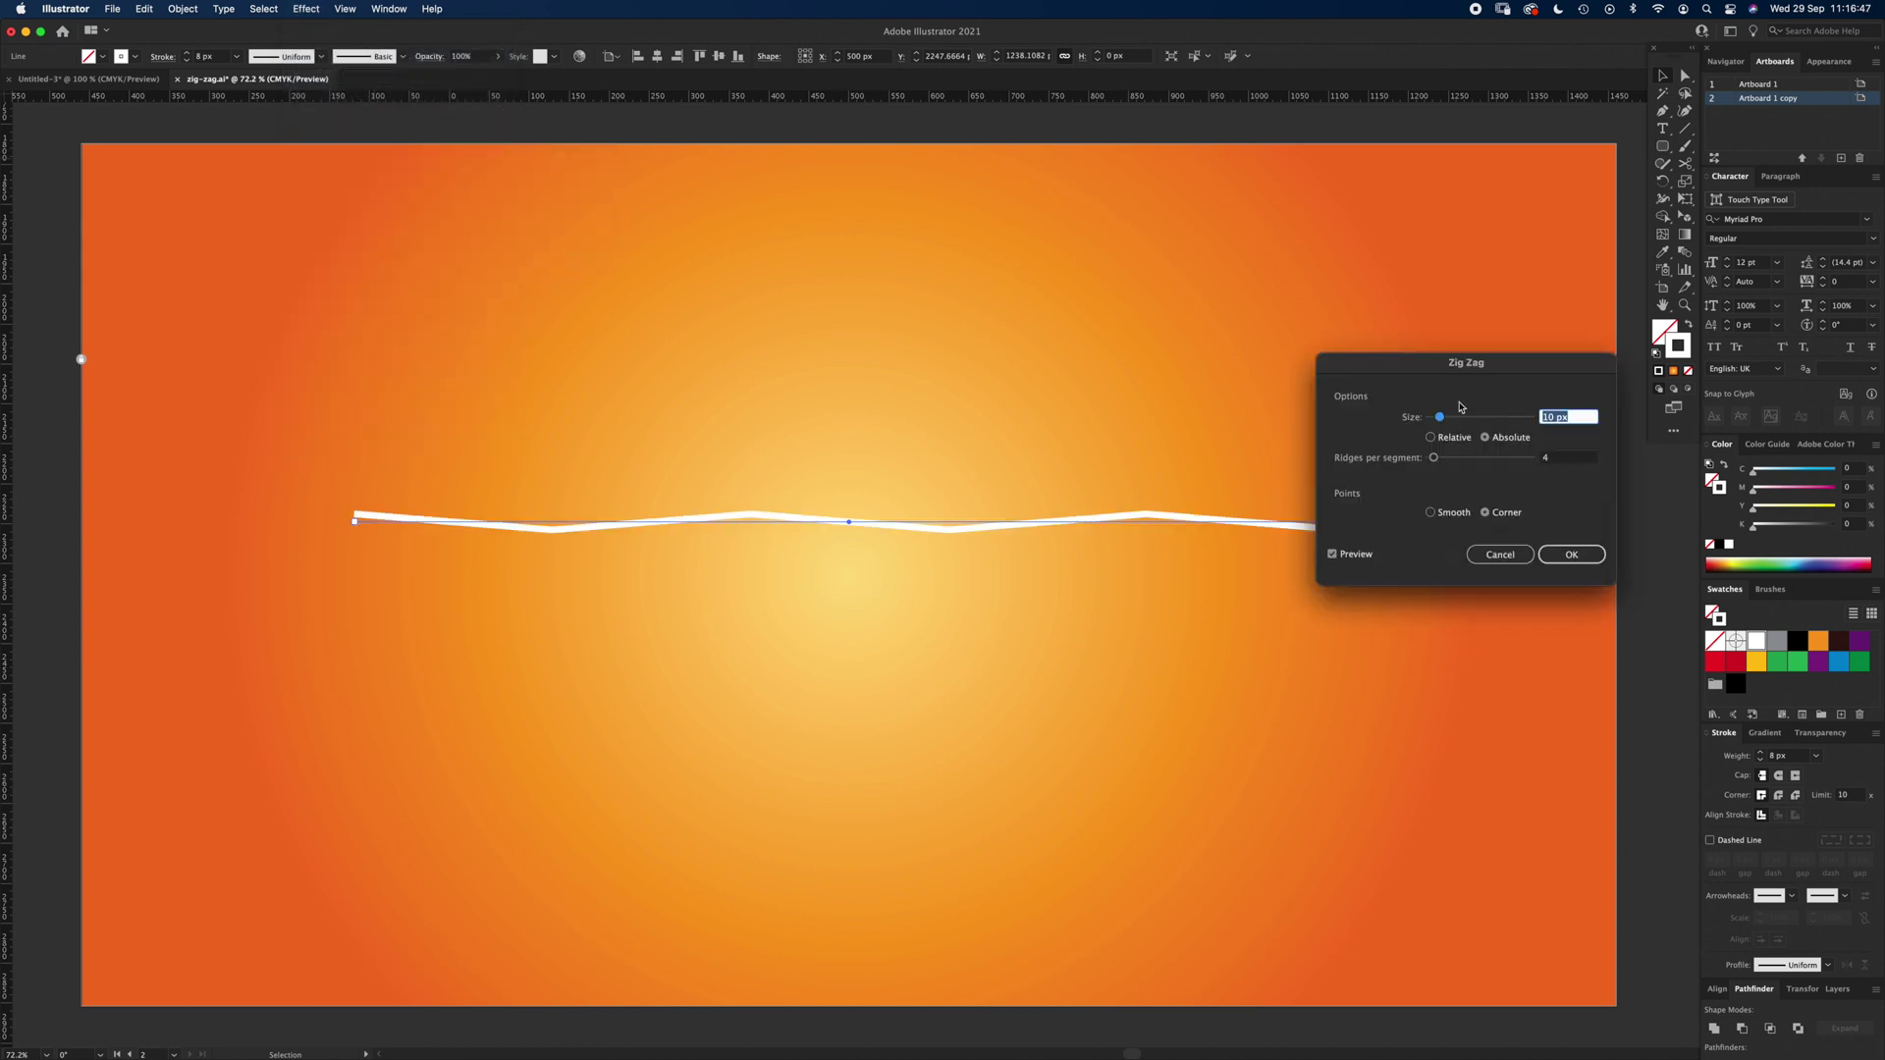
{"action": "left_click_drag", "start_coordinate": [1440, 371], "coordinate": [1274, 190]}
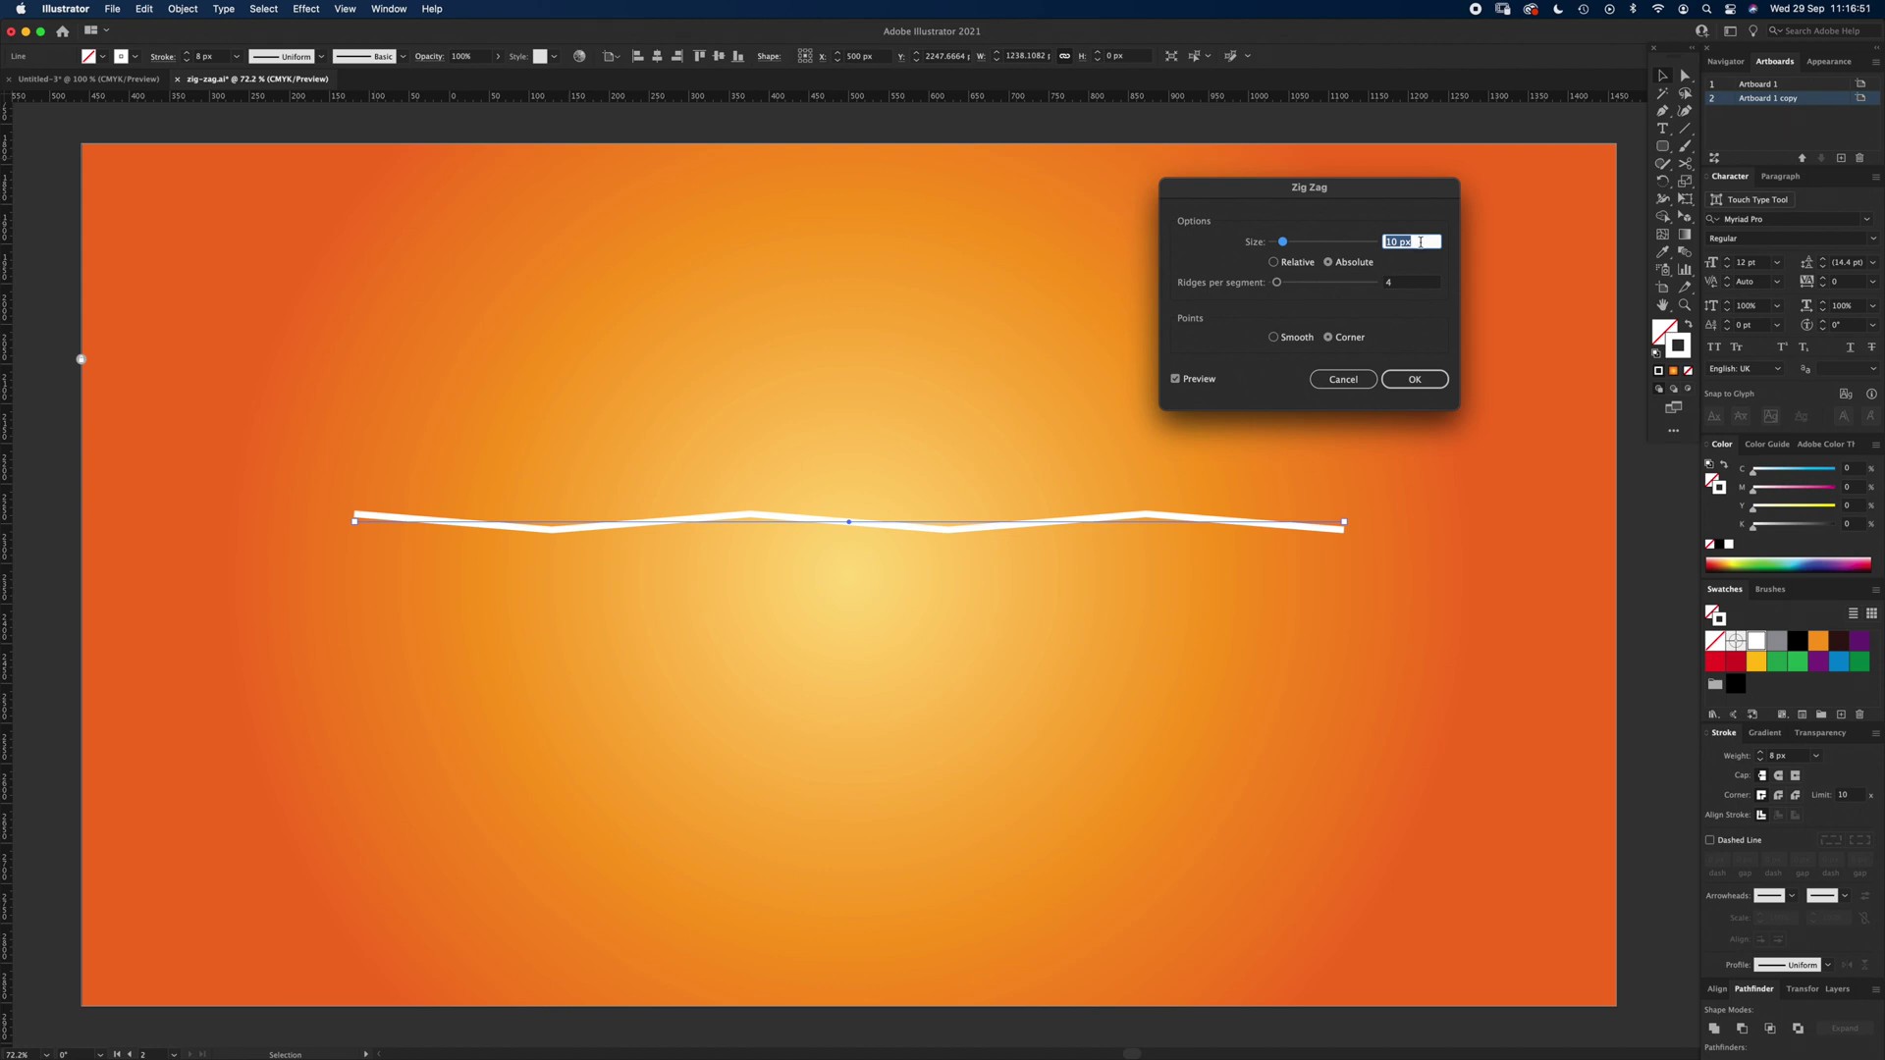
{"action": "key", "text": "Up"}
{"action": "key", "text": "Up"}
{"action": "key", "text": "Up"}
{"action": "key", "text": "Up"}
{"action": "key", "text": "Up"}
{"action": "key", "text": "Up"}
{"action": "key", "text": "Up"}
{"action": "key", "text": "Up"}
{"action": "key", "text": "Up"}
{"action": "key", "text": "Up"}
{"action": "key", "text": "Up"}
{"action": "key", "text": "Up"}
{"action": "key", "text": "Up"}
{"action": "key", "text": "Up"}
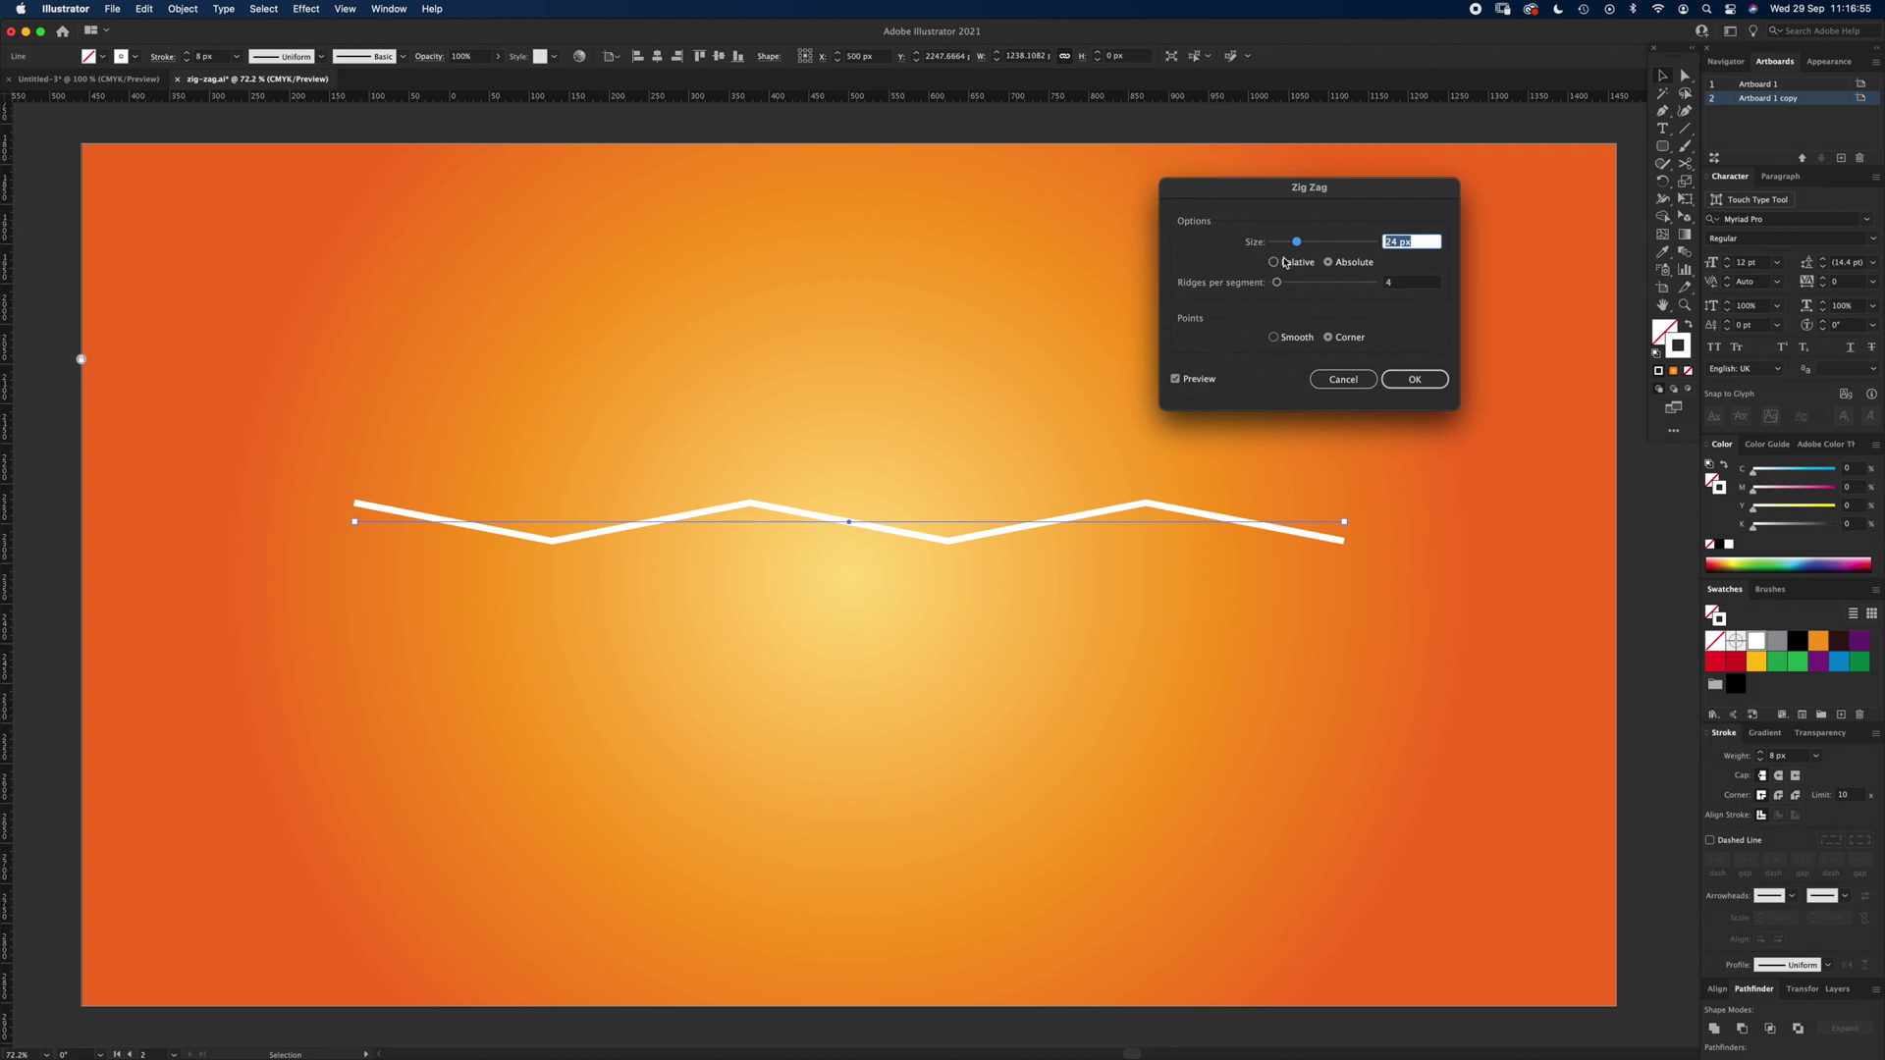
{"action": "left_click_drag", "start_coordinate": [1297, 241], "coordinate": [1328, 245]}
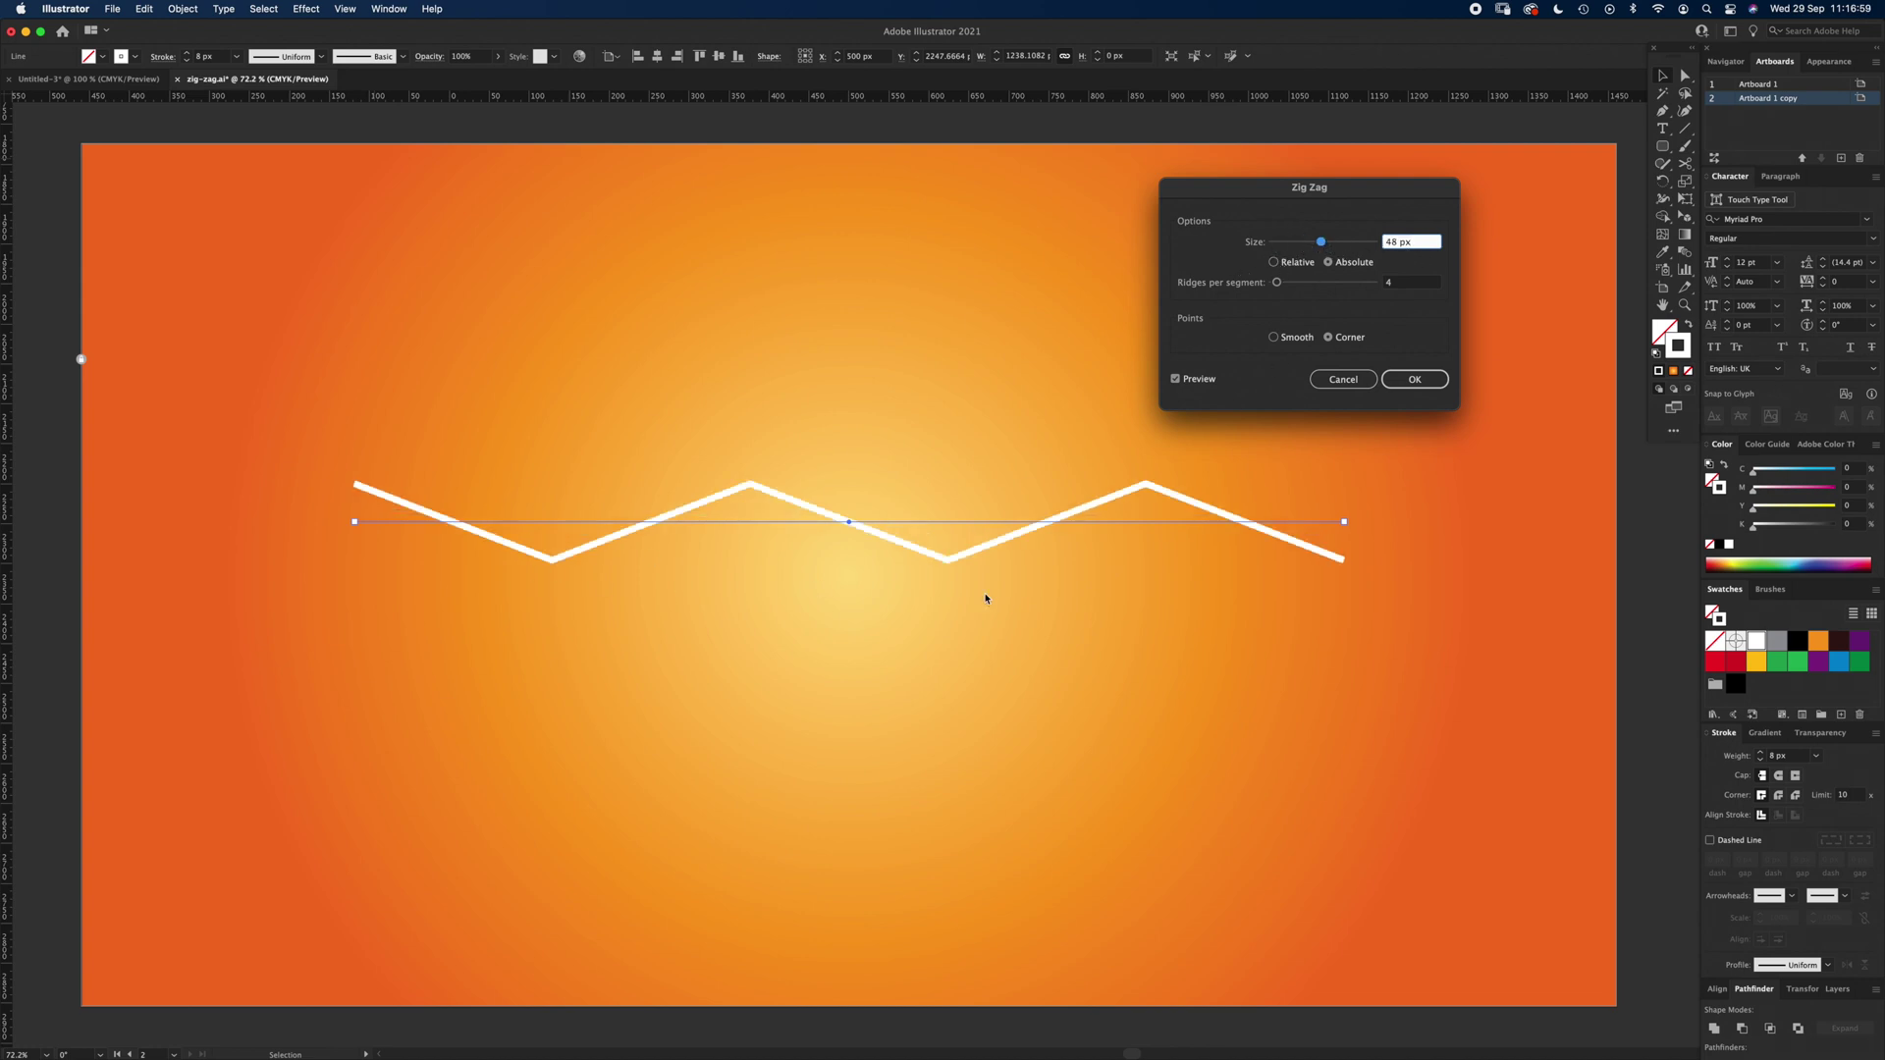
- Try Relative sizing, more ridges and Smooth points in the Zig Zag dialog
{"action": "left_click", "coordinate": [1289, 266]}
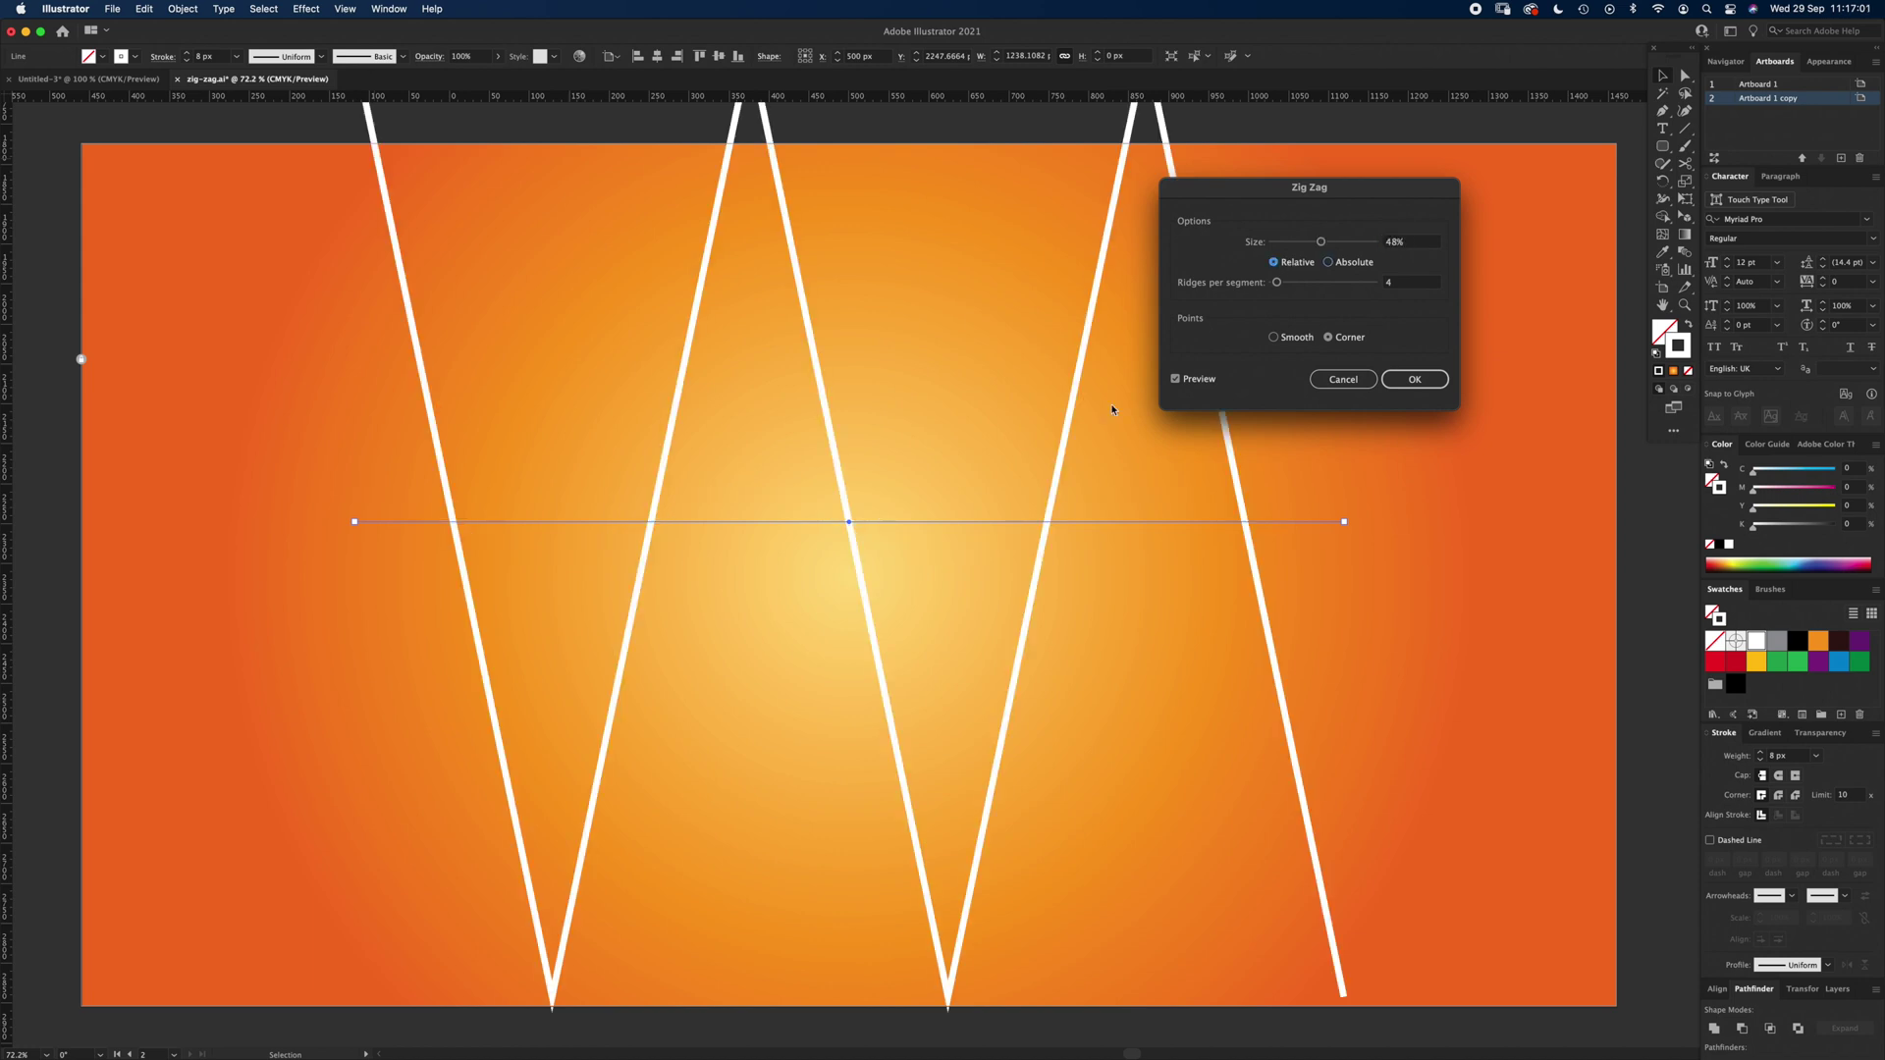
{"action": "left_click", "coordinate": [1367, 260]}
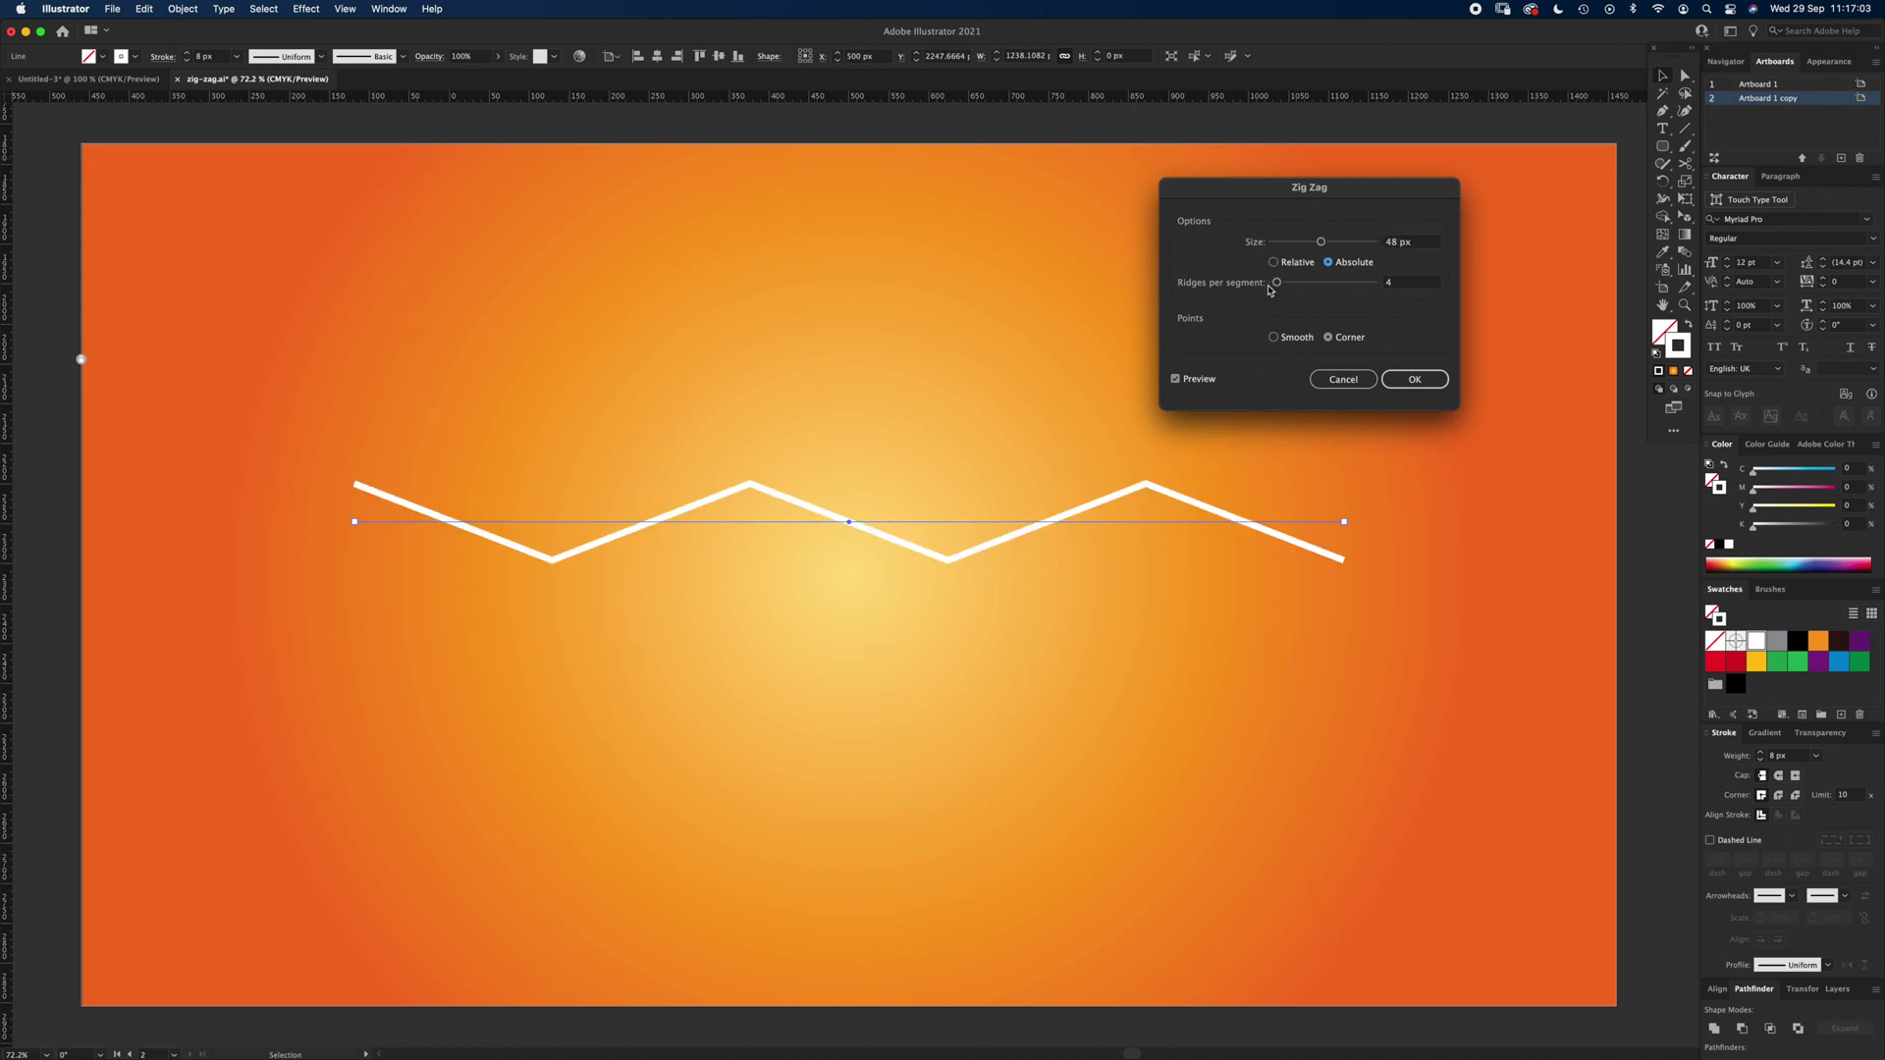
{"action": "mouse_move", "coordinate": [1276, 283]}
{"action": "left_mouse_down"}
{"action": "mouse_move", "coordinate": [1317, 290]}
{"action": "mouse_move", "coordinate": [1292, 290]}
{"action": "left_mouse_up"}
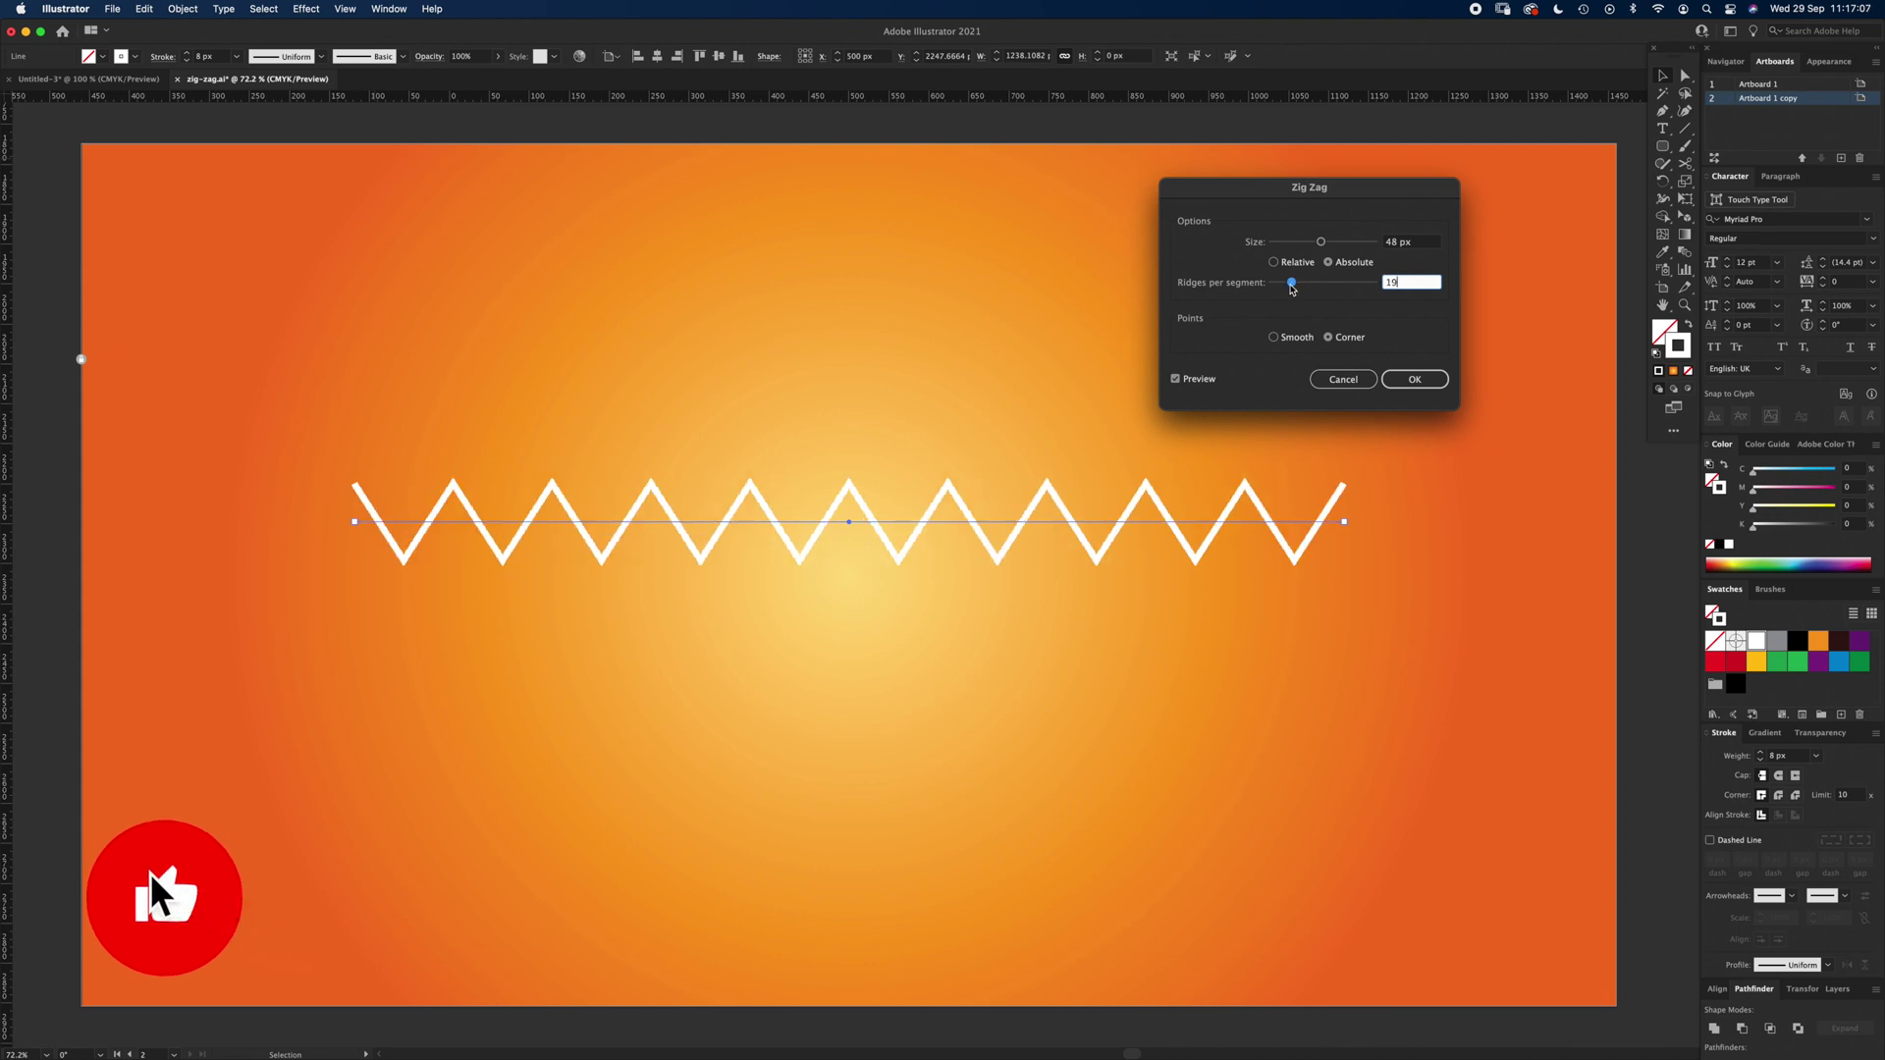
{"action": "left_click", "coordinate": [1295, 338]}
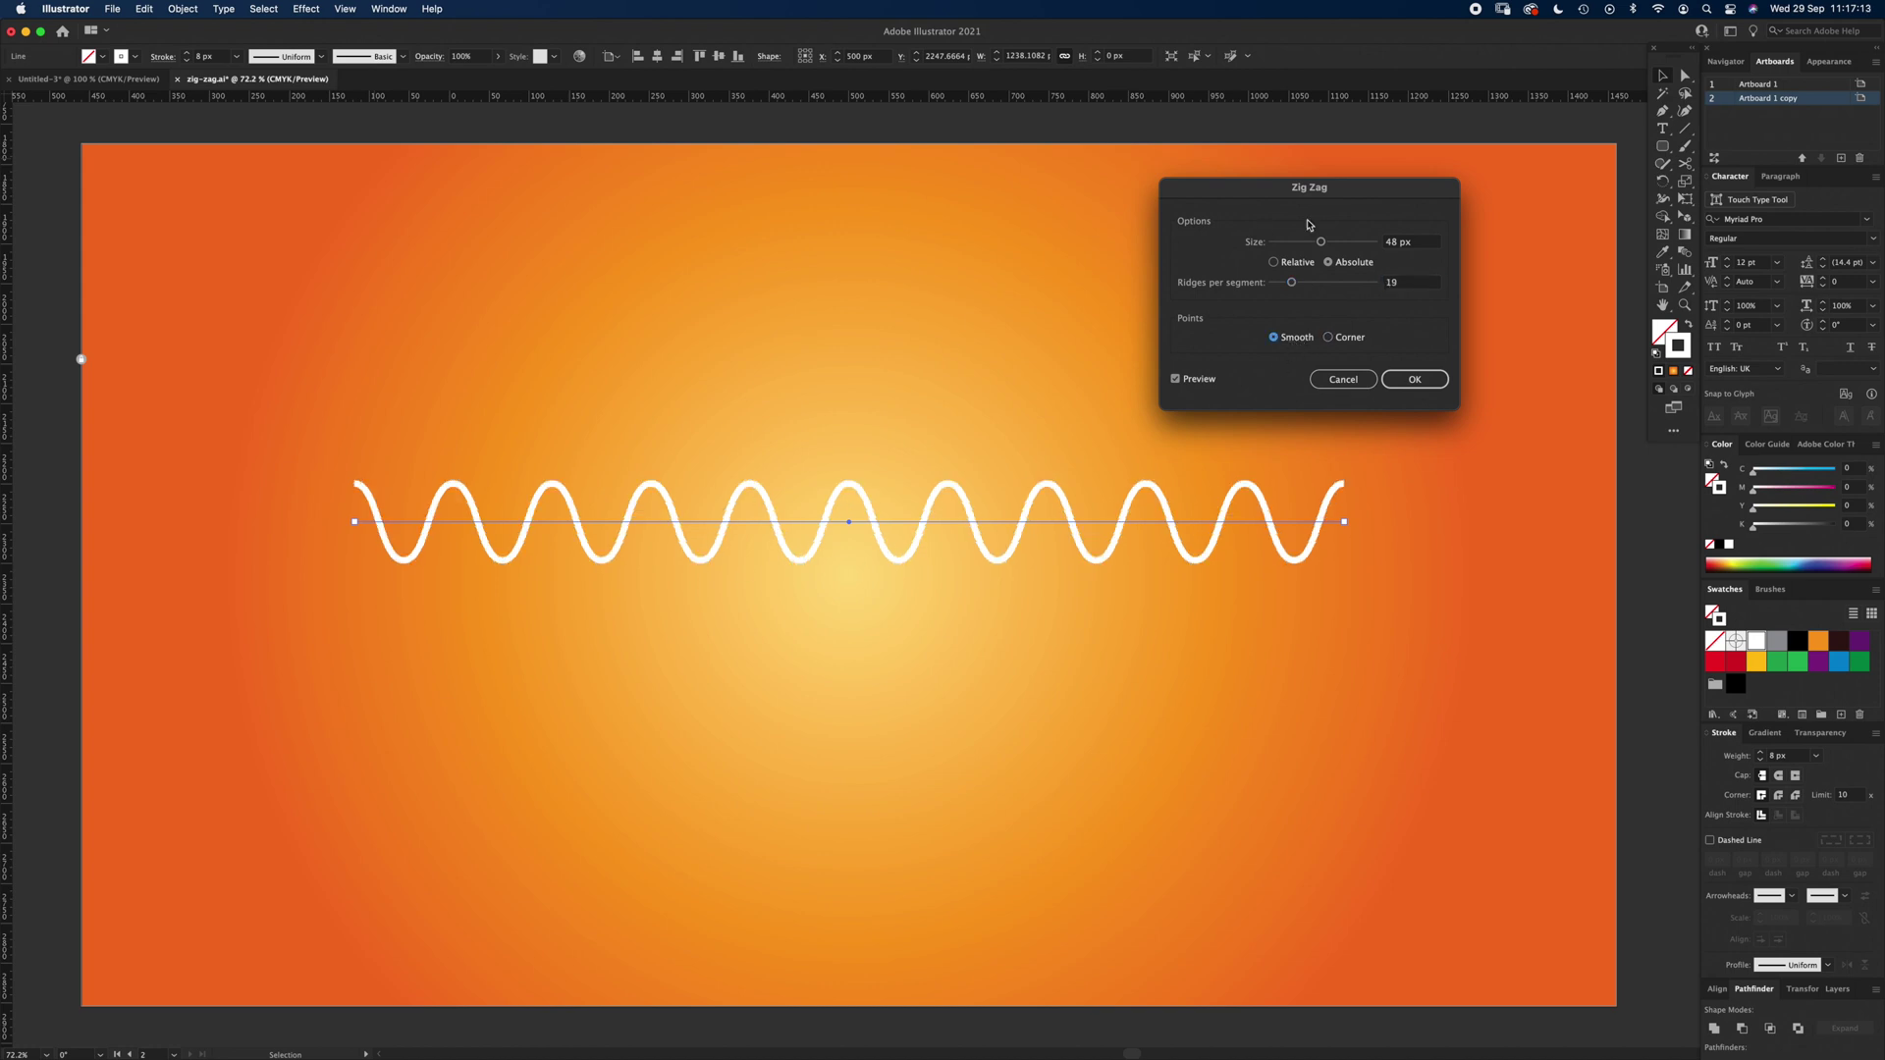
- Settle on 6 ridges per segment with Corner points at 48 px Absolute and apply
{"action": "left_click", "coordinate": [1407, 283]}
{"action": "key", "text": "Down"}
{"action": "key", "text": "Down"}
{"action": "key", "text": "Down"}
{"action": "key", "text": "Down"}
{"action": "key", "text": "Down"}
{"action": "key", "text": "Down"}
{"action": "key", "text": "Down"}
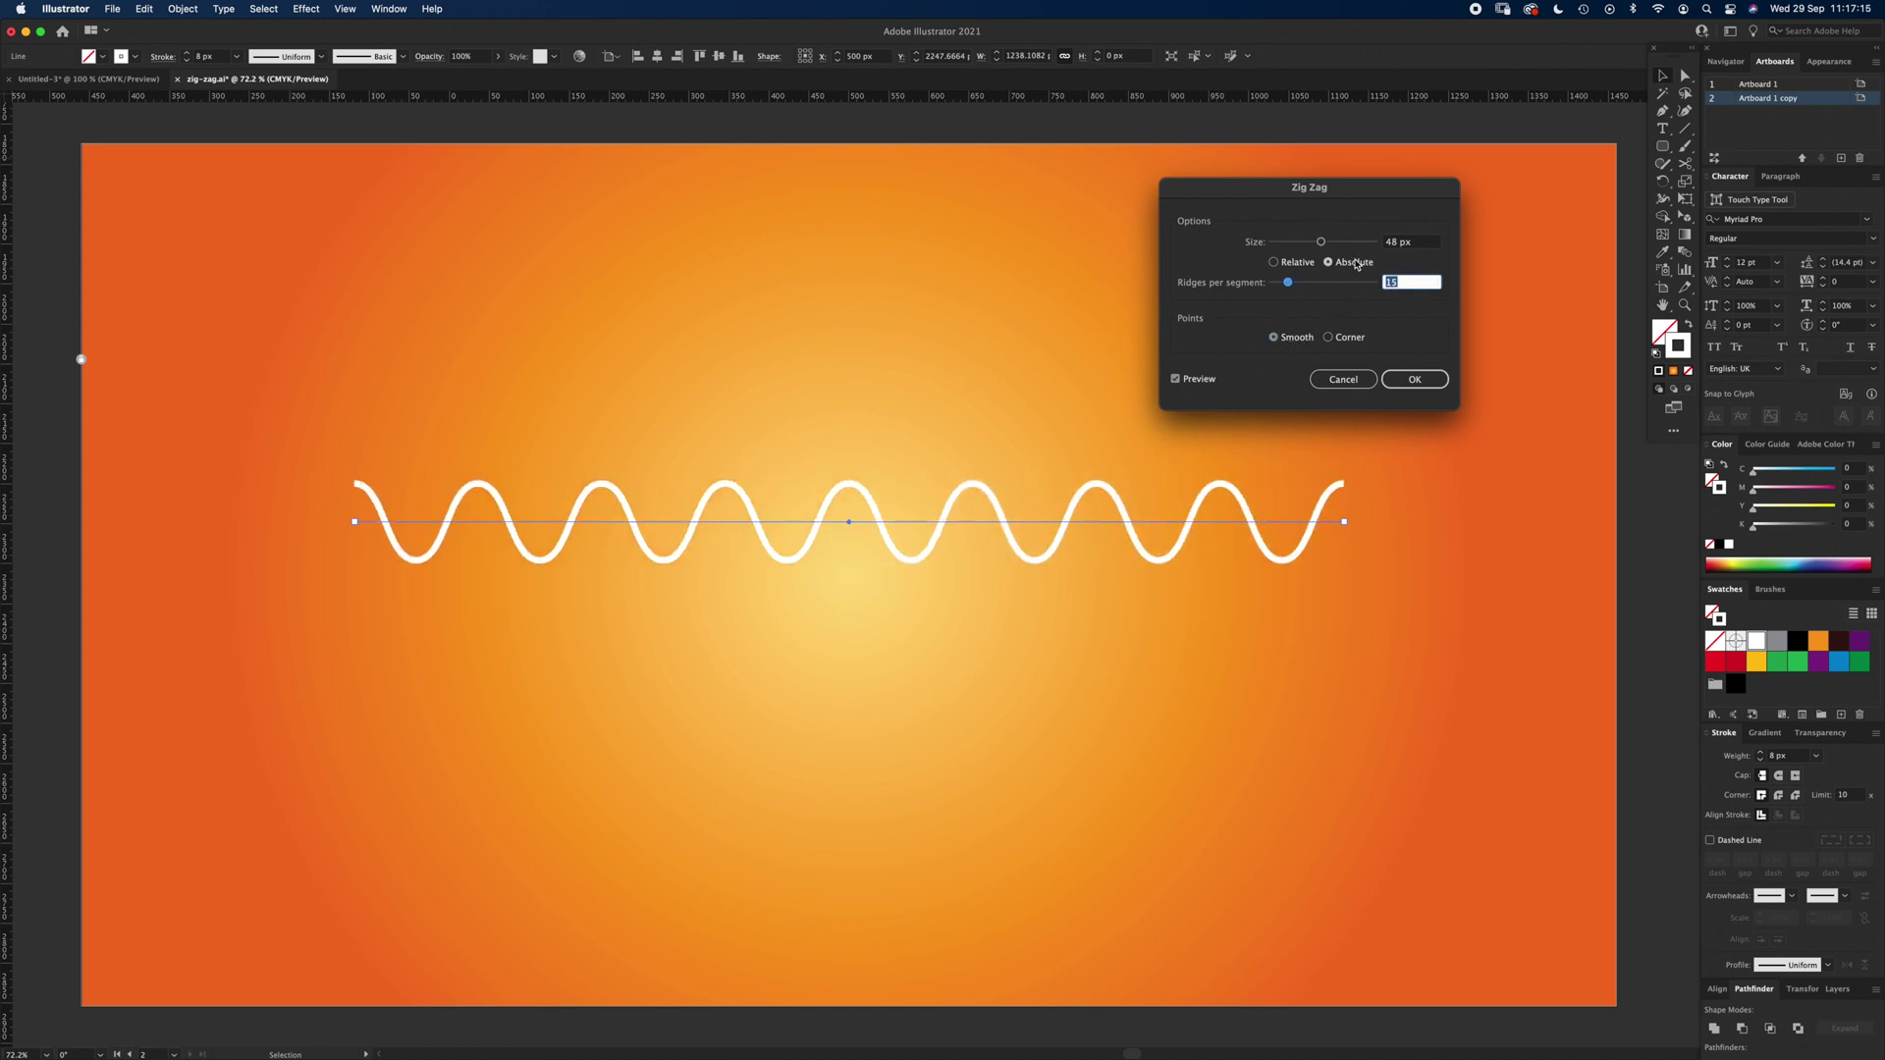
{"action": "key", "text": "Down"}
{"action": "key", "text": "Down"}
{"action": "key", "text": "Down"}
{"action": "key", "text": "Down"}
{"action": "key", "text": "Down"}
{"action": "key", "text": "Down"}
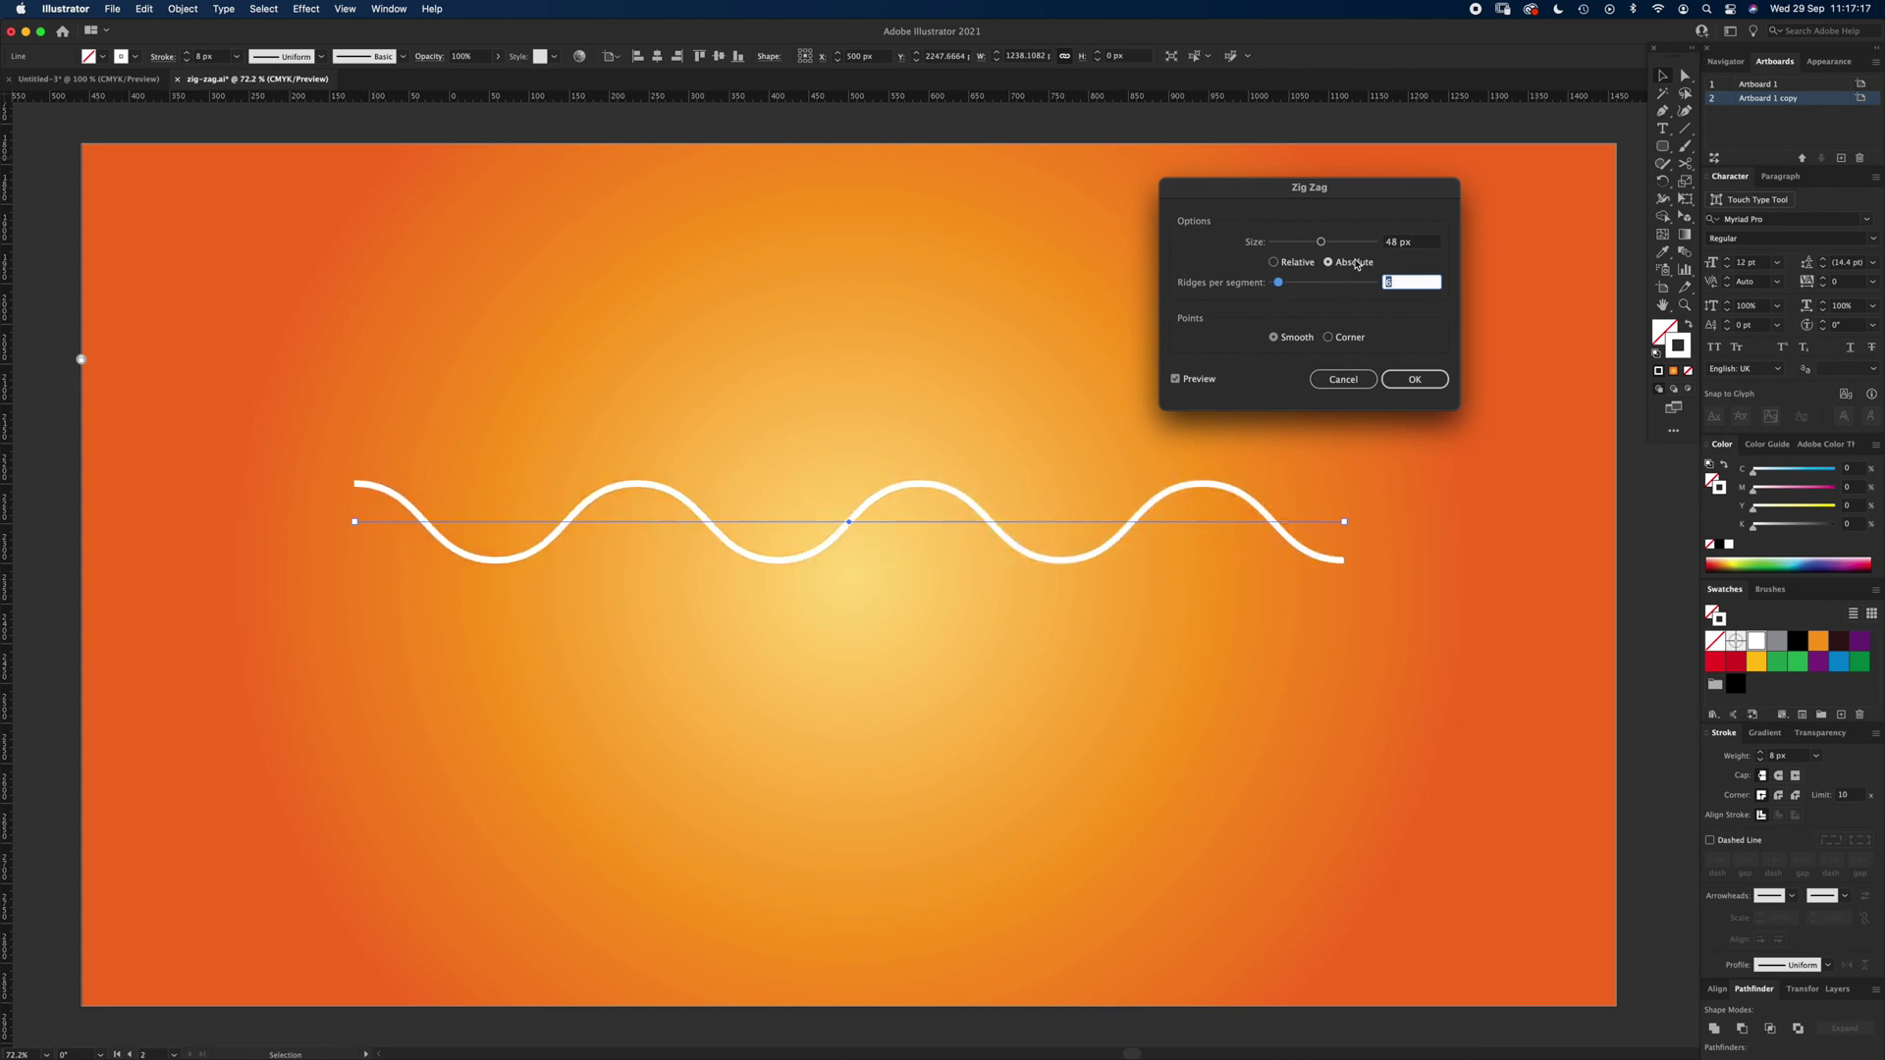
{"action": "left_click", "coordinate": [1329, 337]}
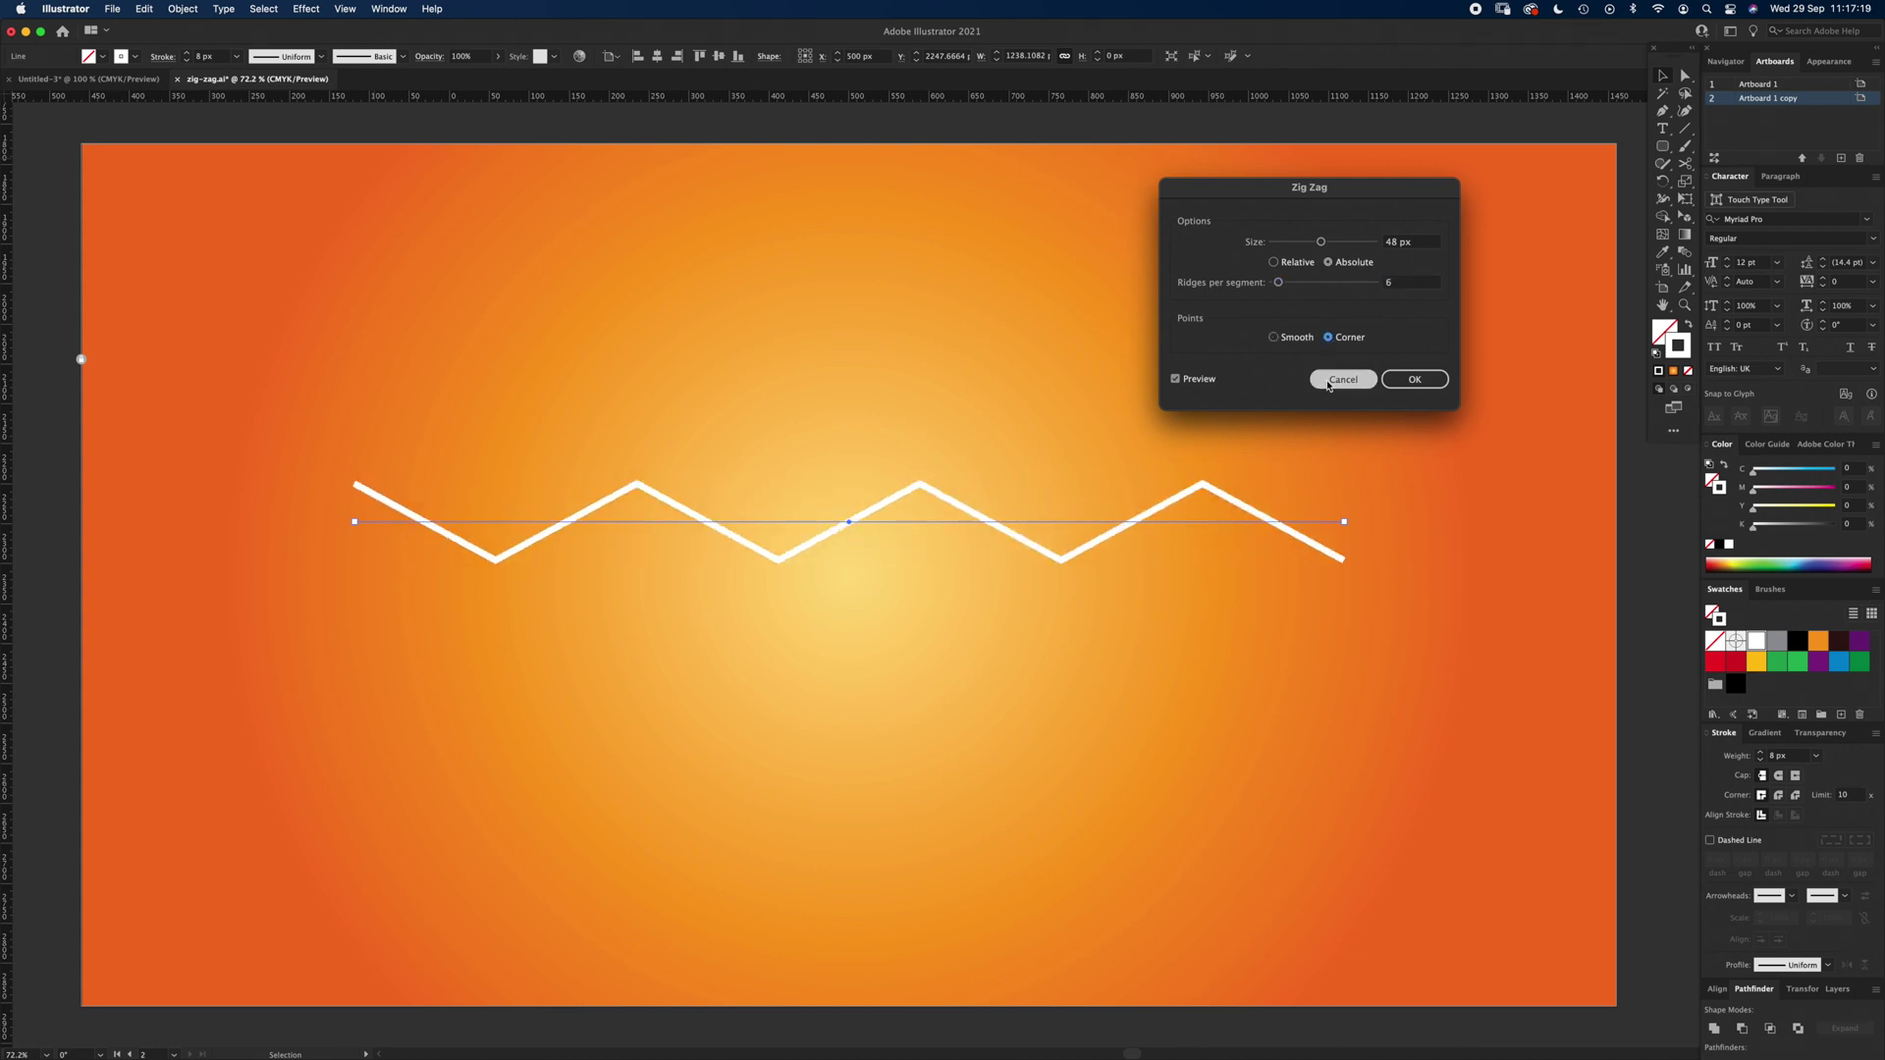
{"action": "left_click", "coordinate": [1407, 282]}
{"action": "key", "text": "Down"}
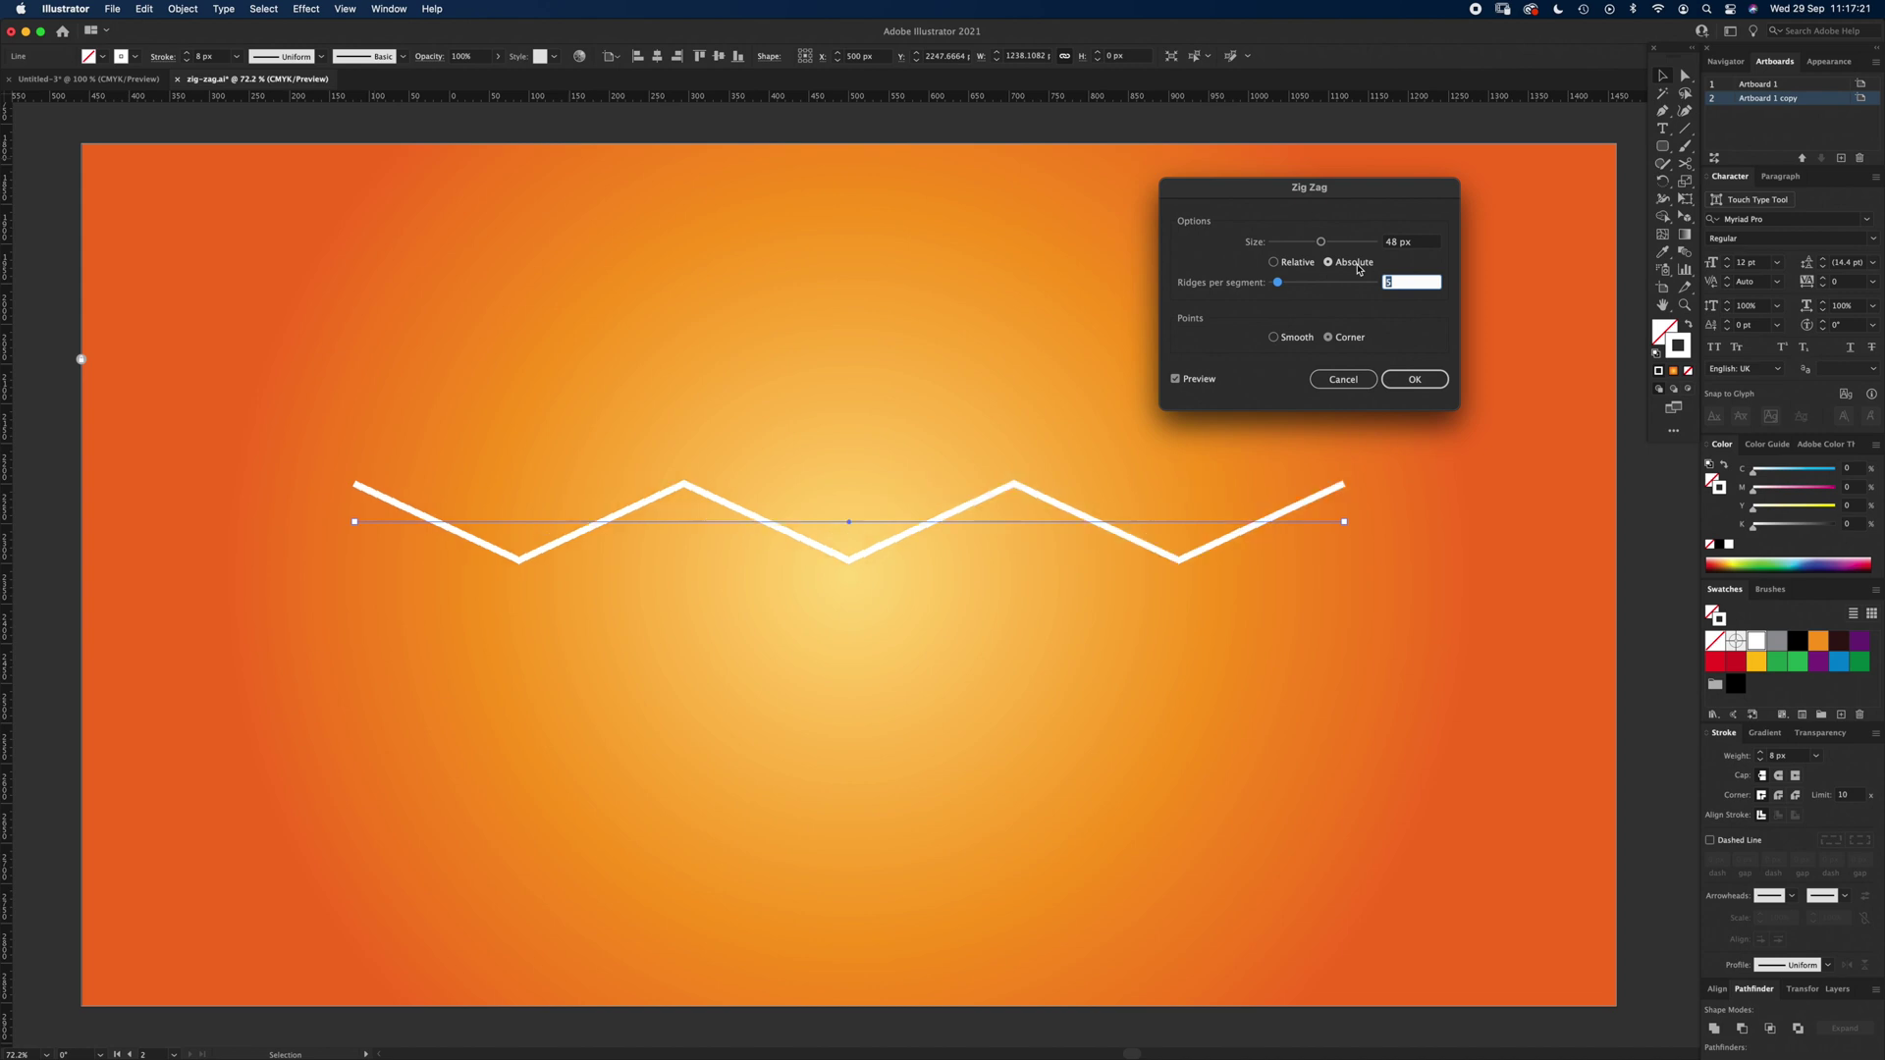
{"action": "key", "text": "Up"}
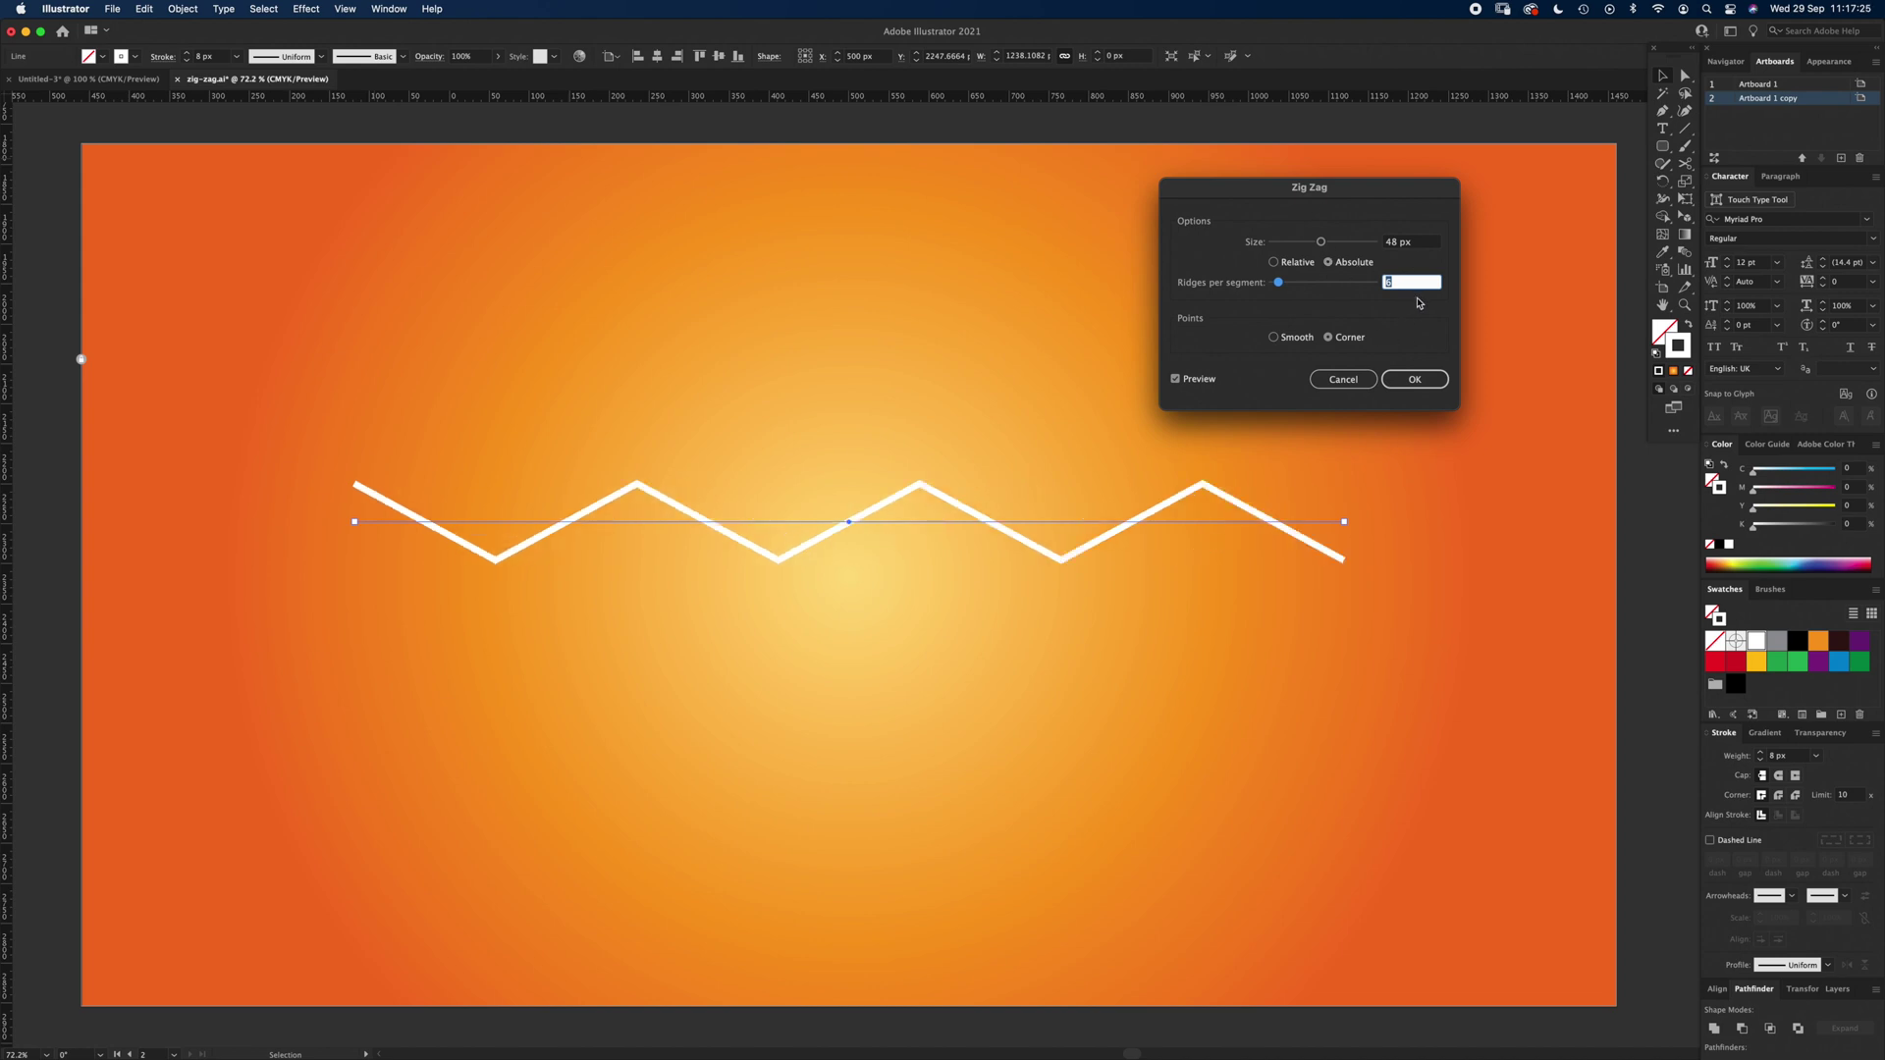
{"action": "left_click", "coordinate": [1415, 380]}
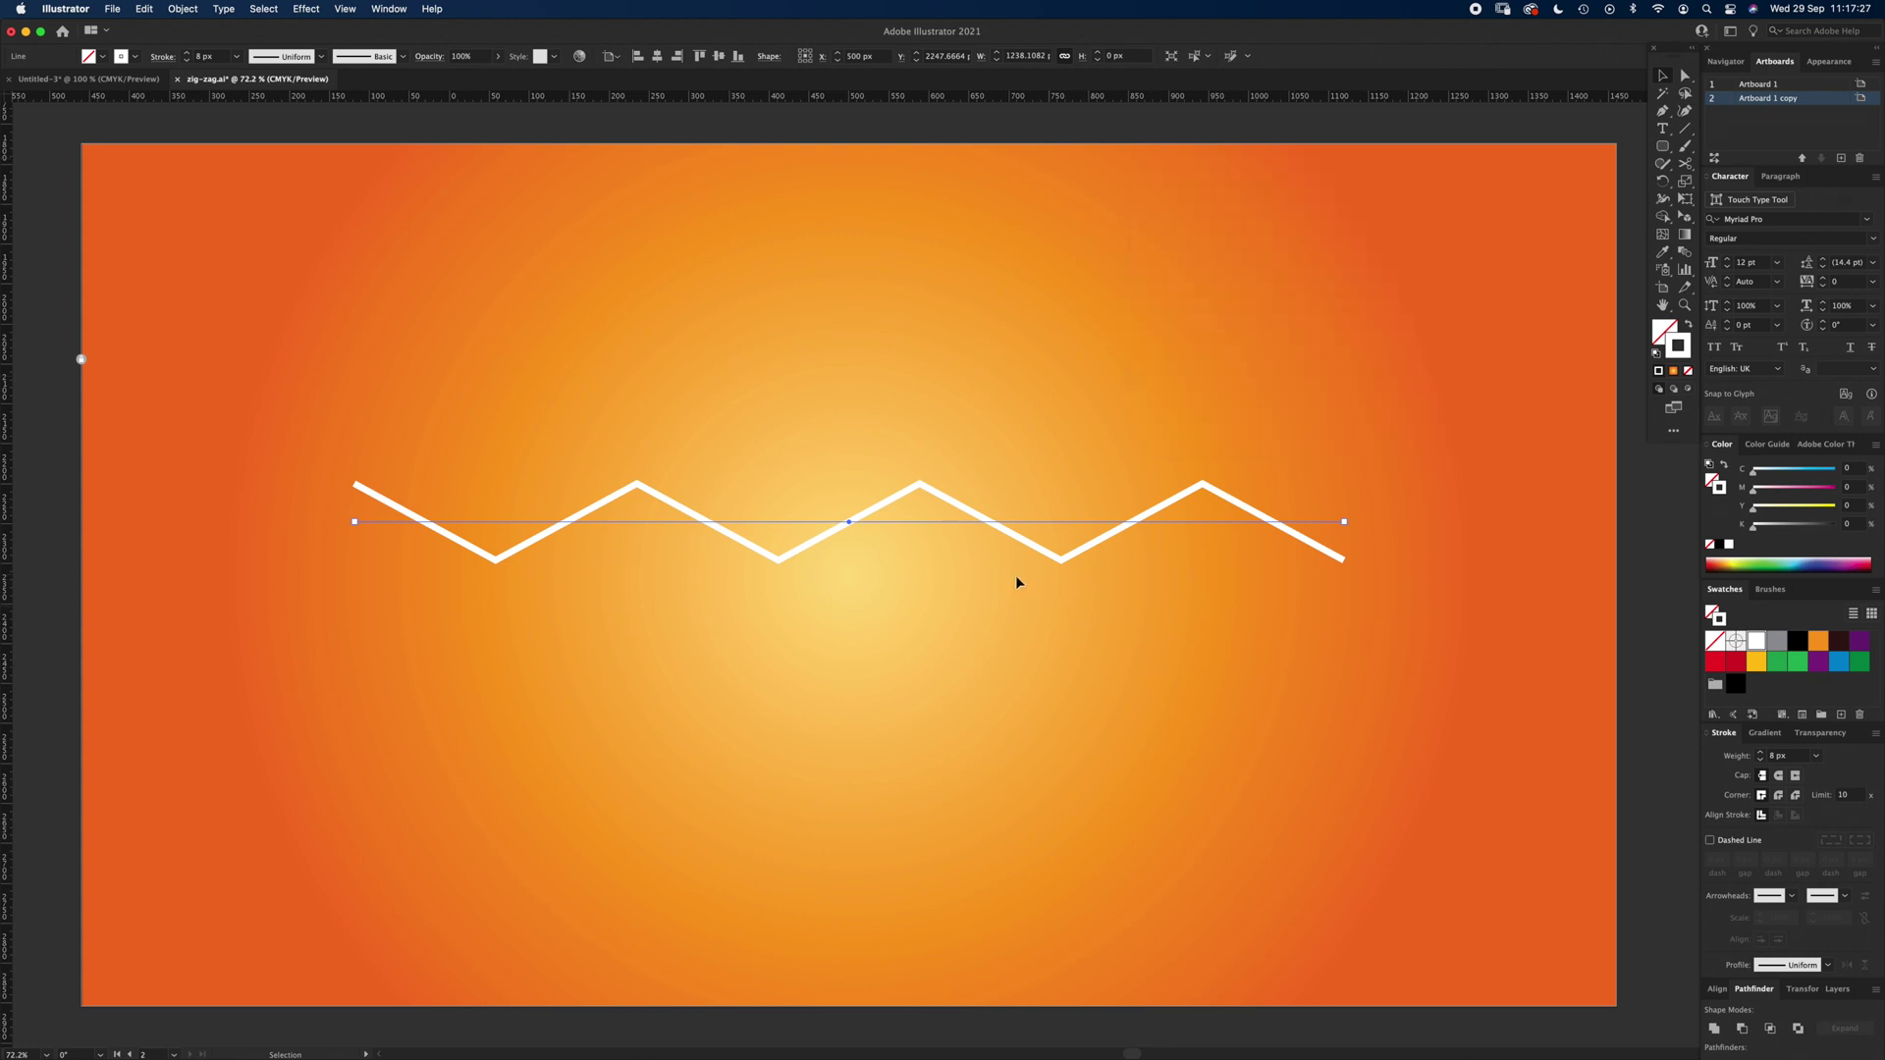
{"action": "left_click_drag", "start_coordinate": [850, 525], "coordinate": [850, 395]}
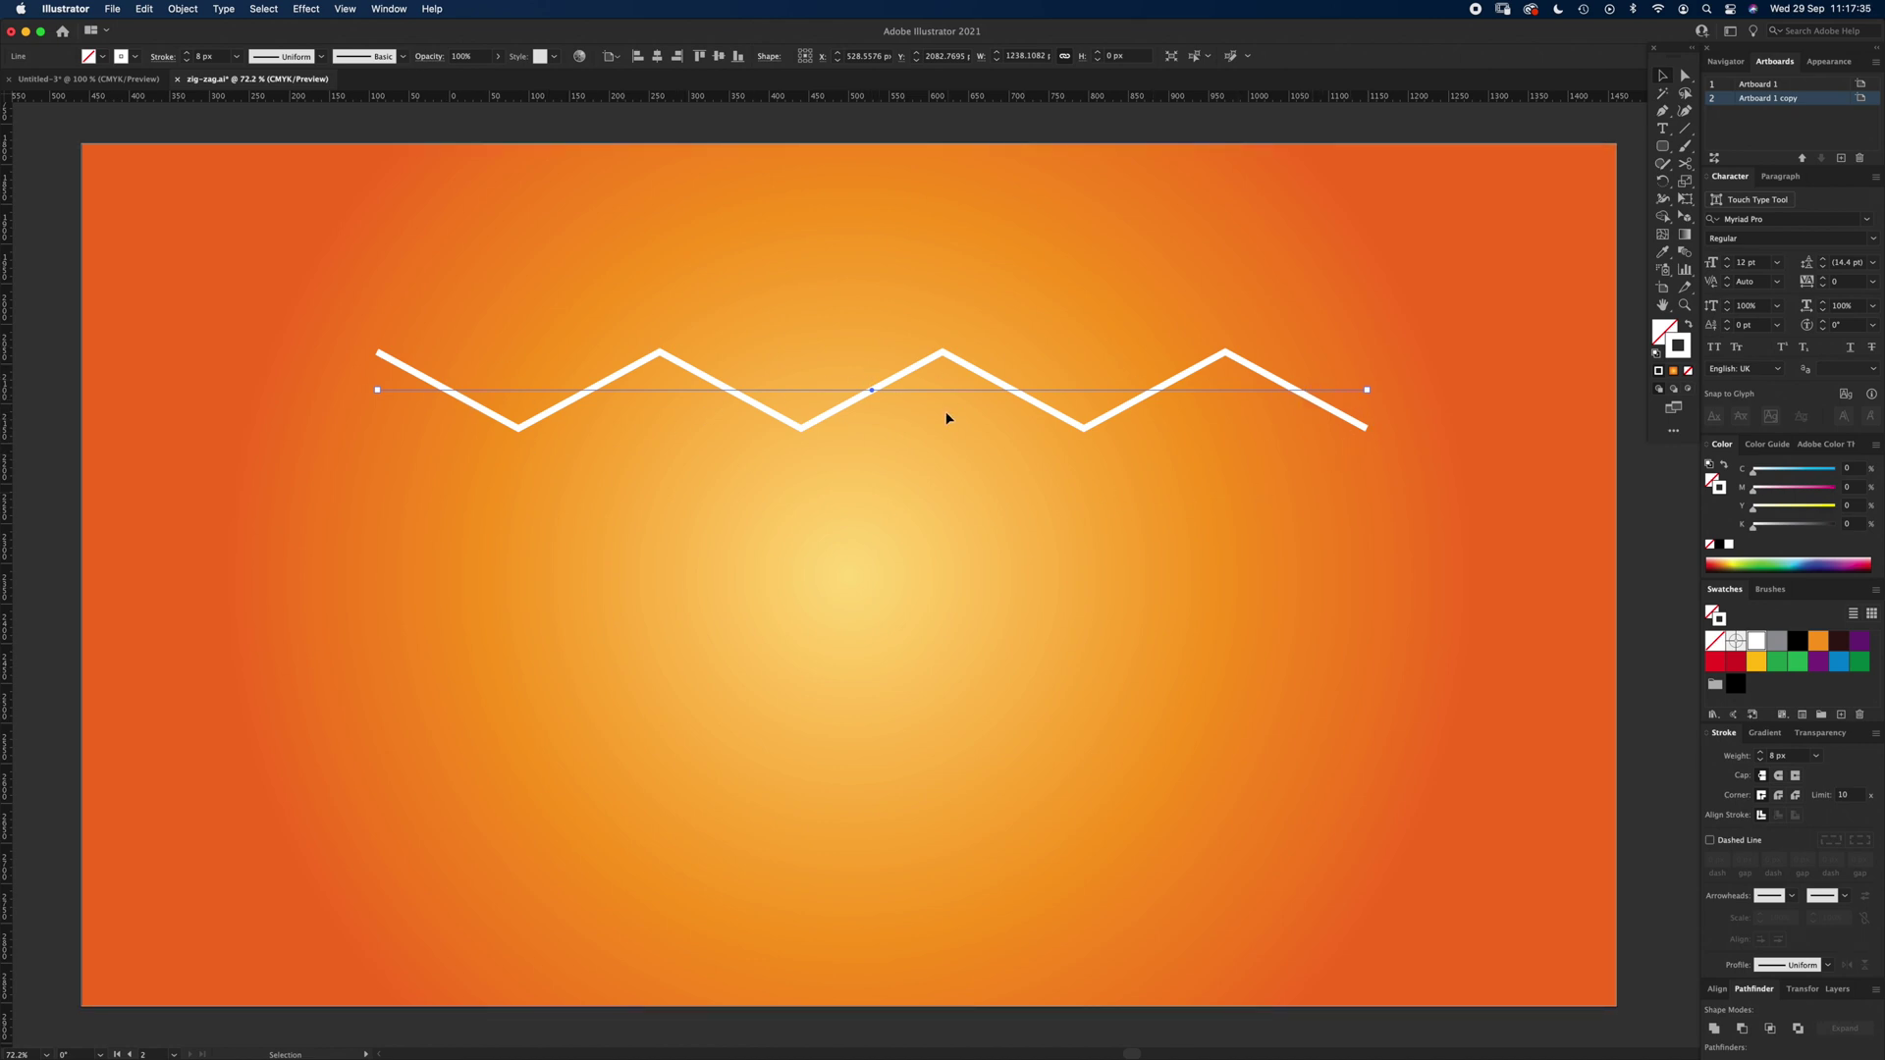
{"action": "left_click", "coordinate": [182, 8]}
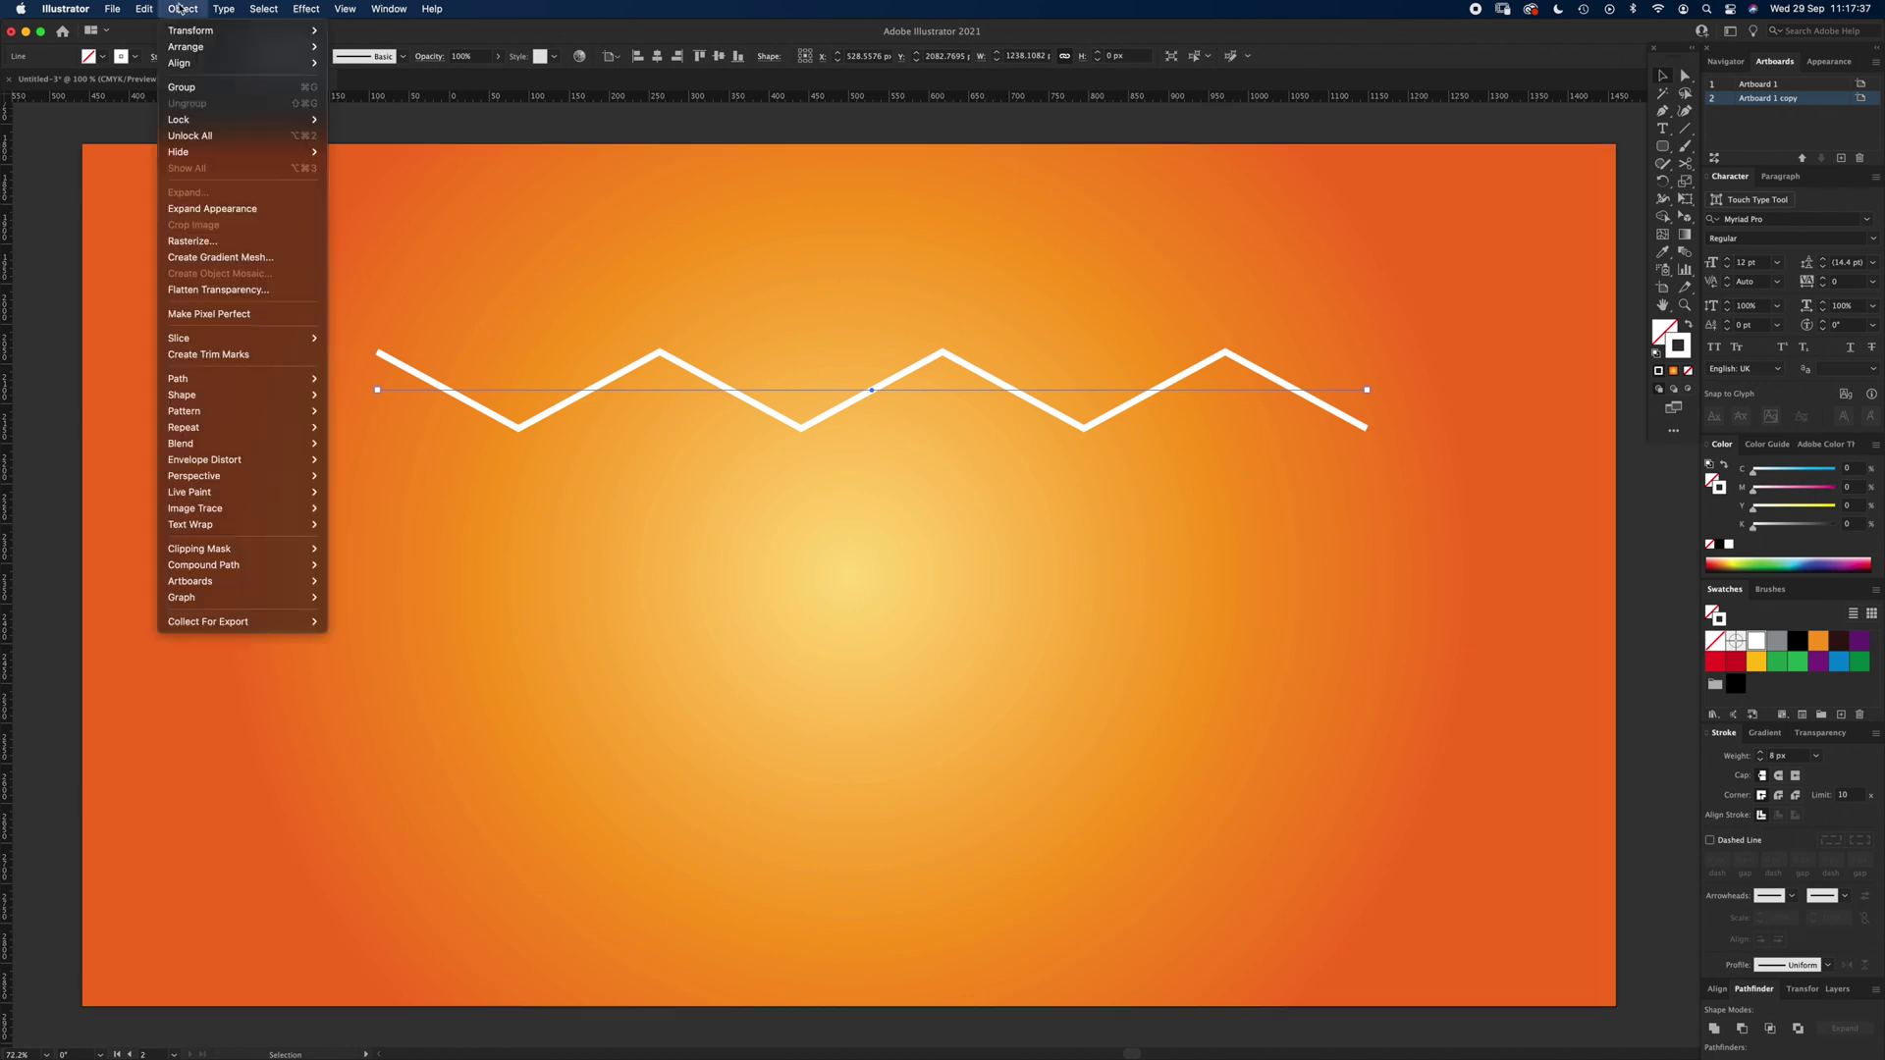
{"action": "left_click", "coordinate": [220, 210]}
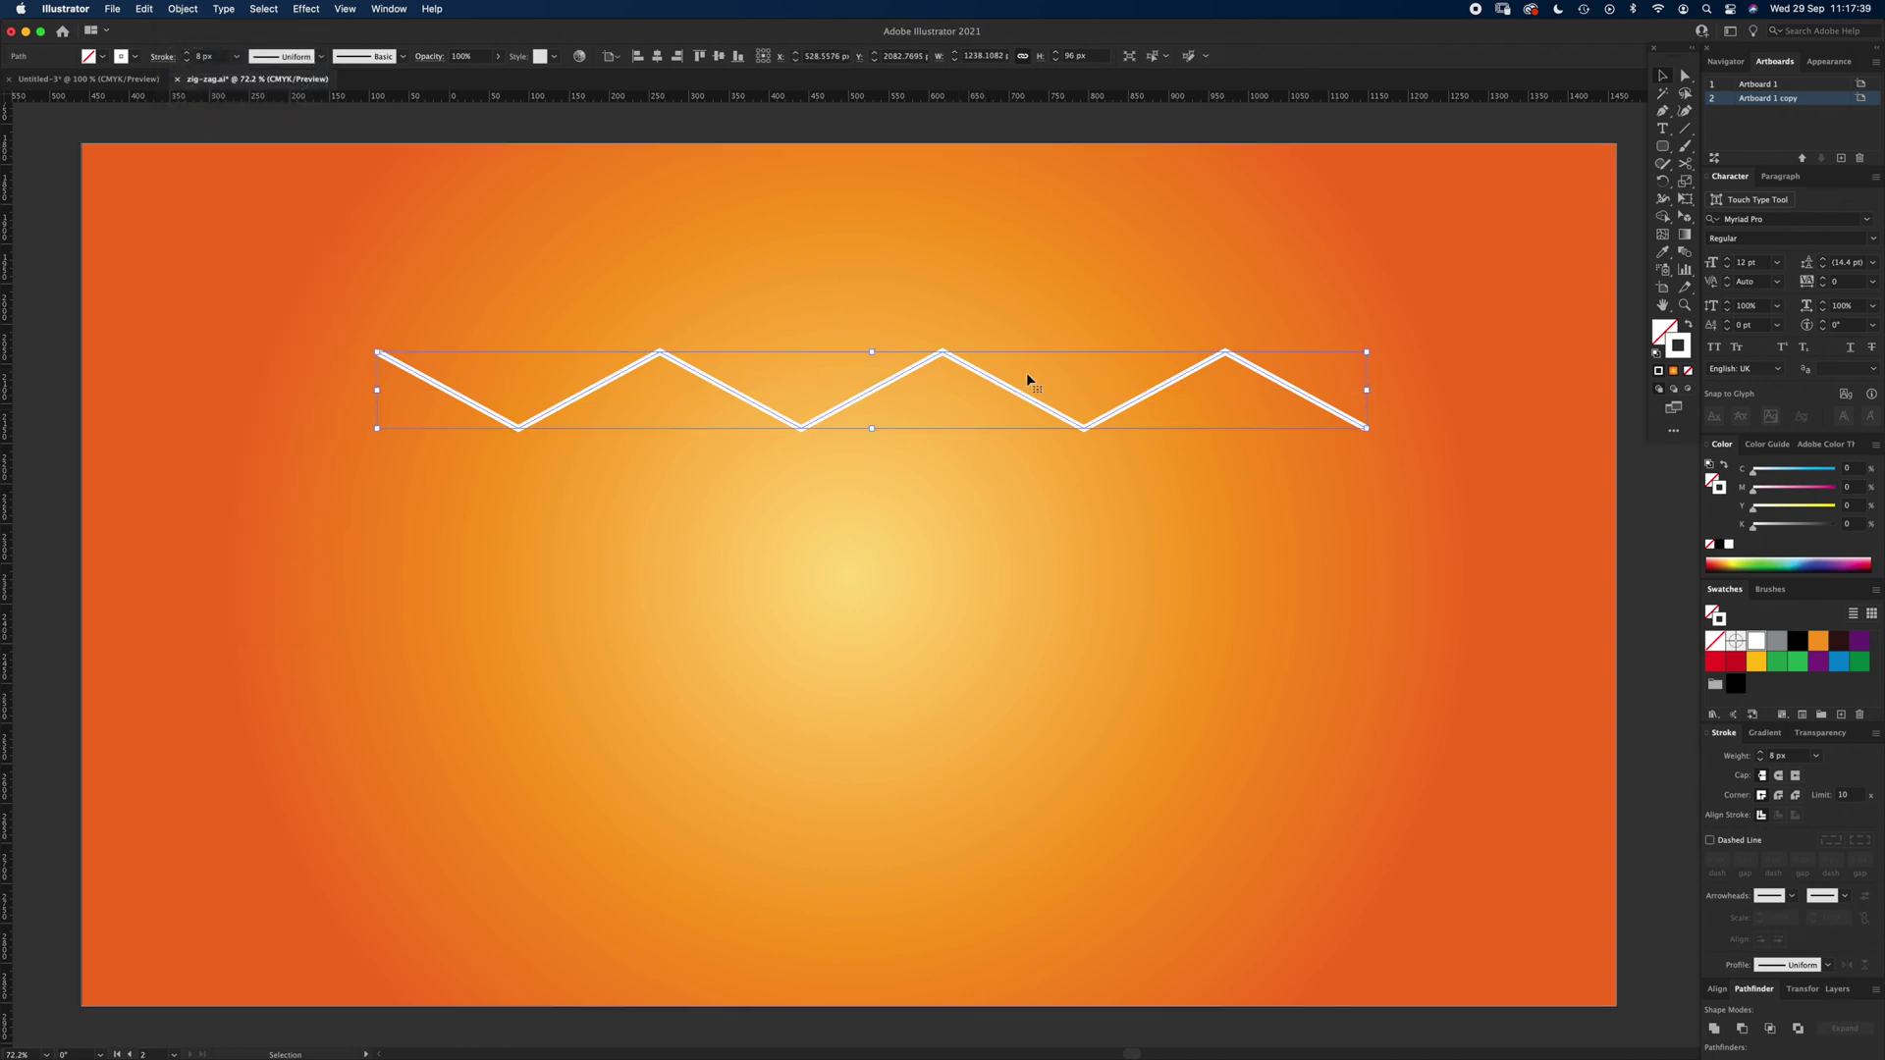
{"action": "left_click", "coordinate": [1038, 415]}
{"action": "key", "text": "a"}
{"action": "left_click", "coordinate": [943, 355]}
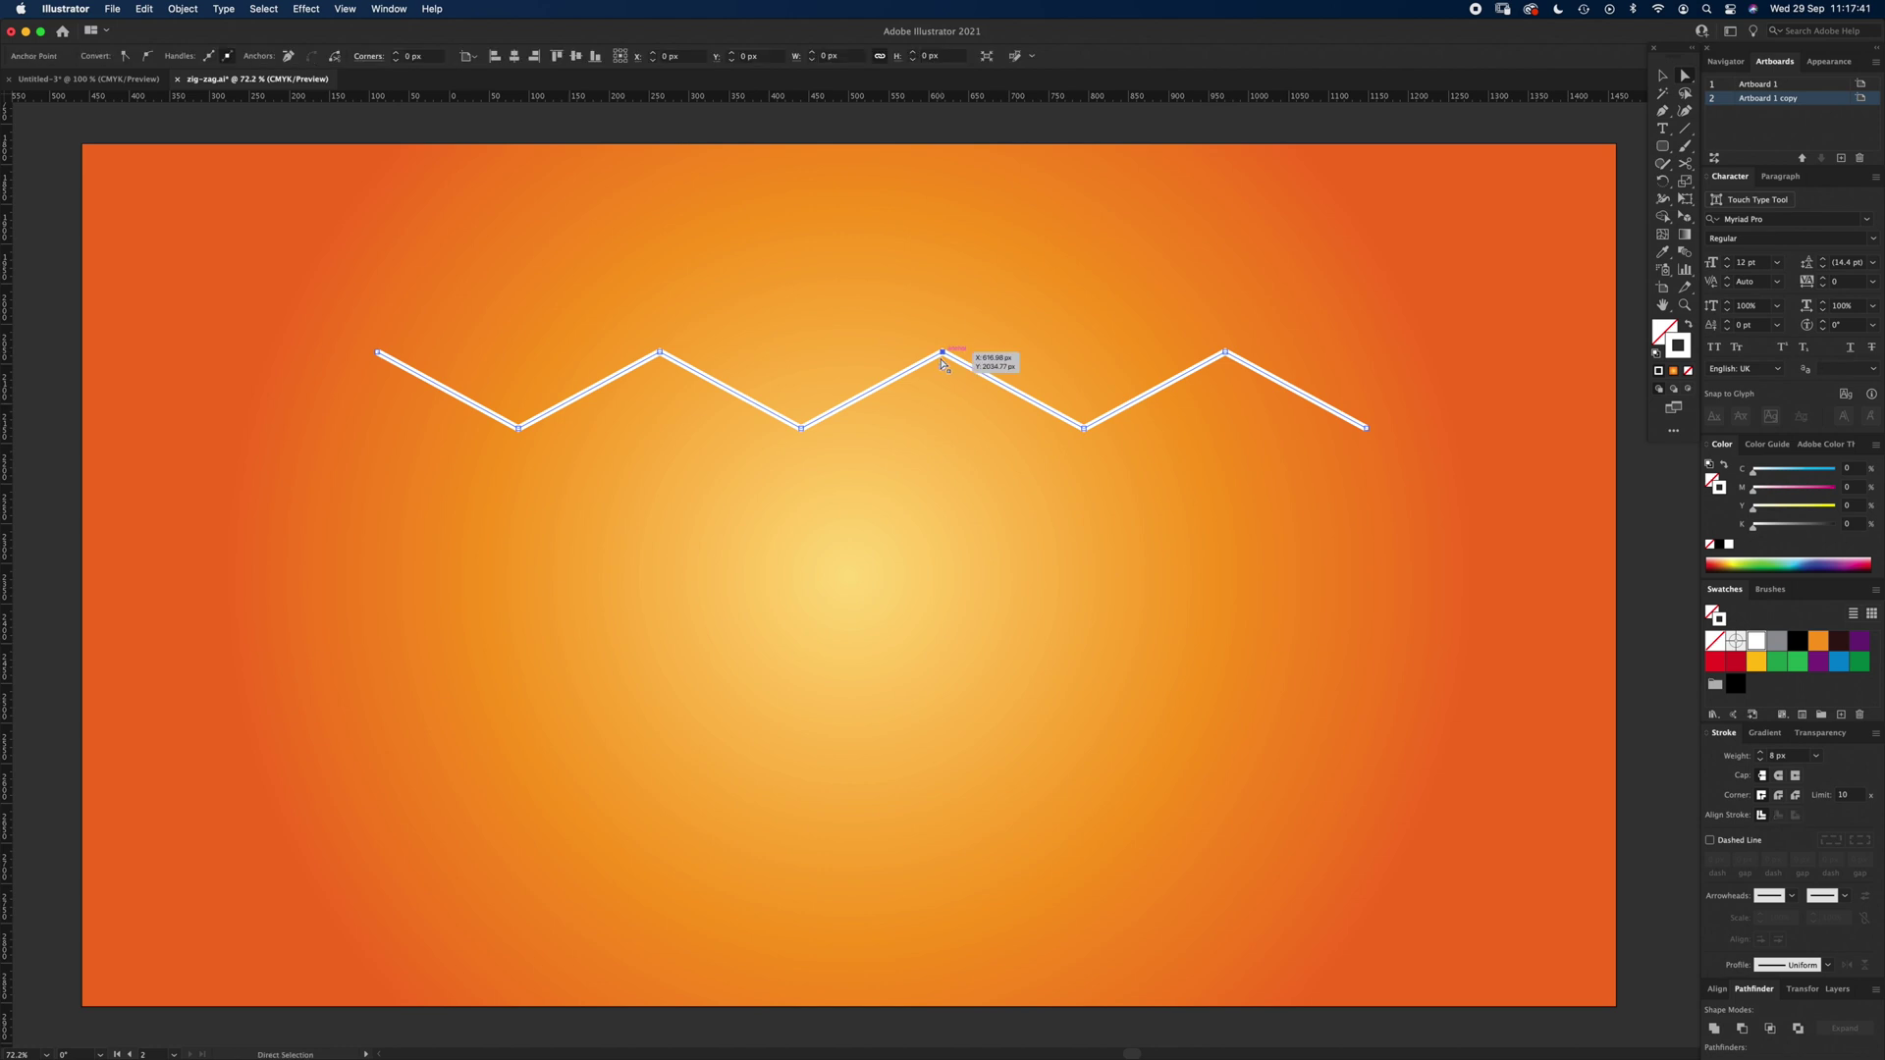
{"action": "left_click_drag", "start_coordinate": [942, 362], "coordinate": [980, 294]}
{"action": "key", "text": "ctrl+z"}
{"action": "key", "text": "ctrl+z"}
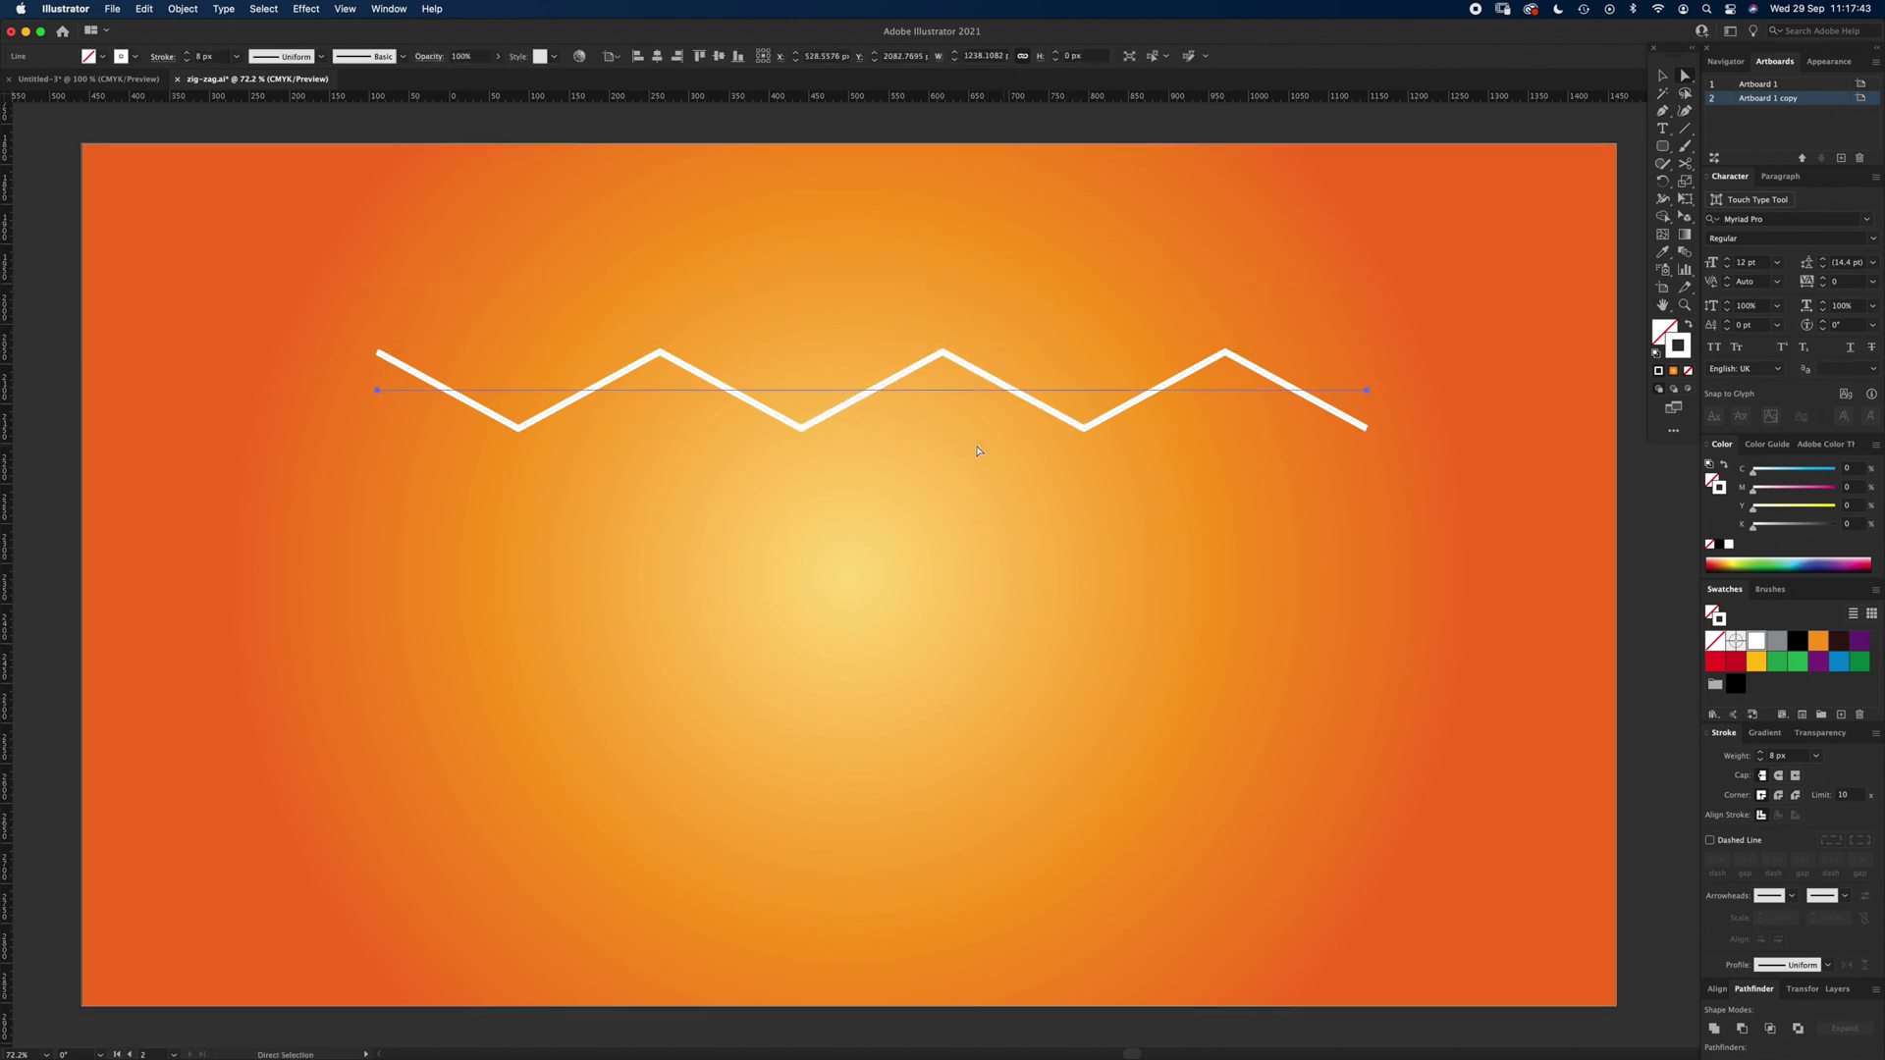
{"action": "key", "text": "v"}
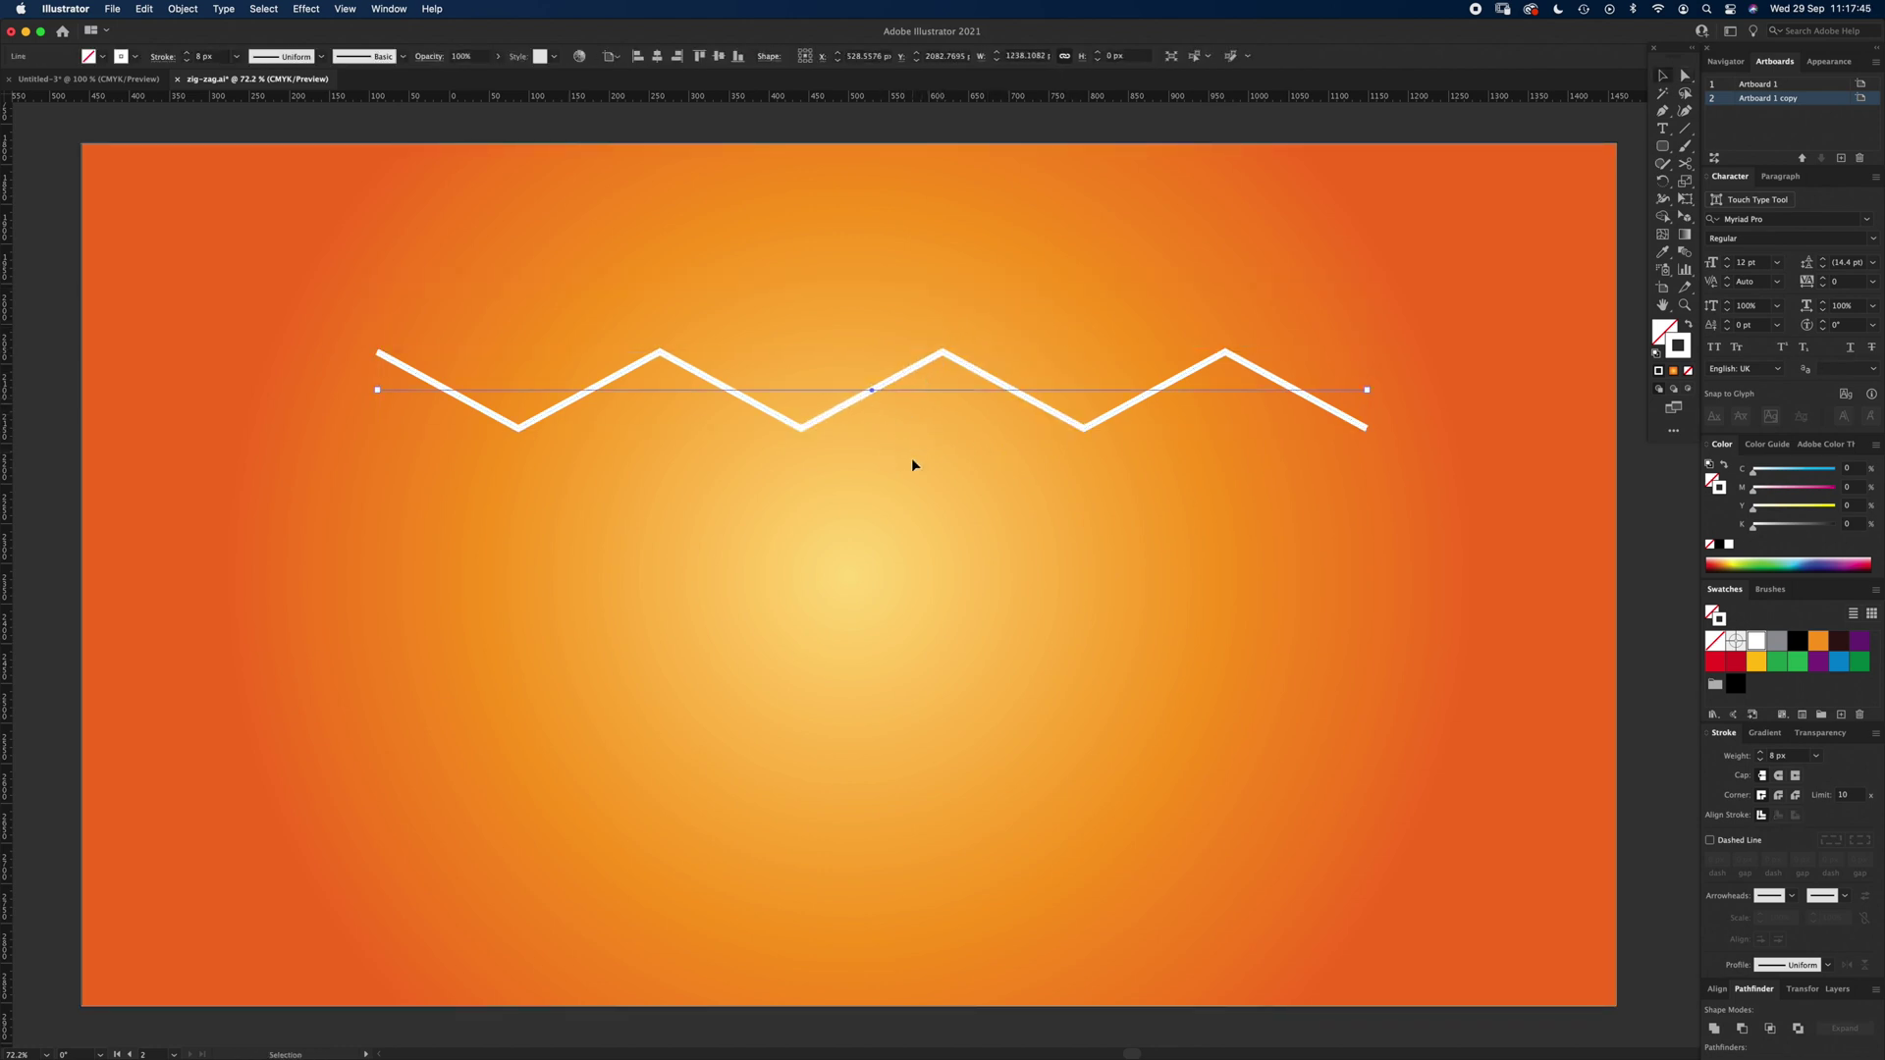
{"action": "left_click", "coordinate": [910, 393]}
- Duplicate the zigzag straight down near the artboard bottom, then select both zigzag lines
{"action": "left_click_drag", "start_coordinate": [988, 302], "coordinate": [987, 306]}
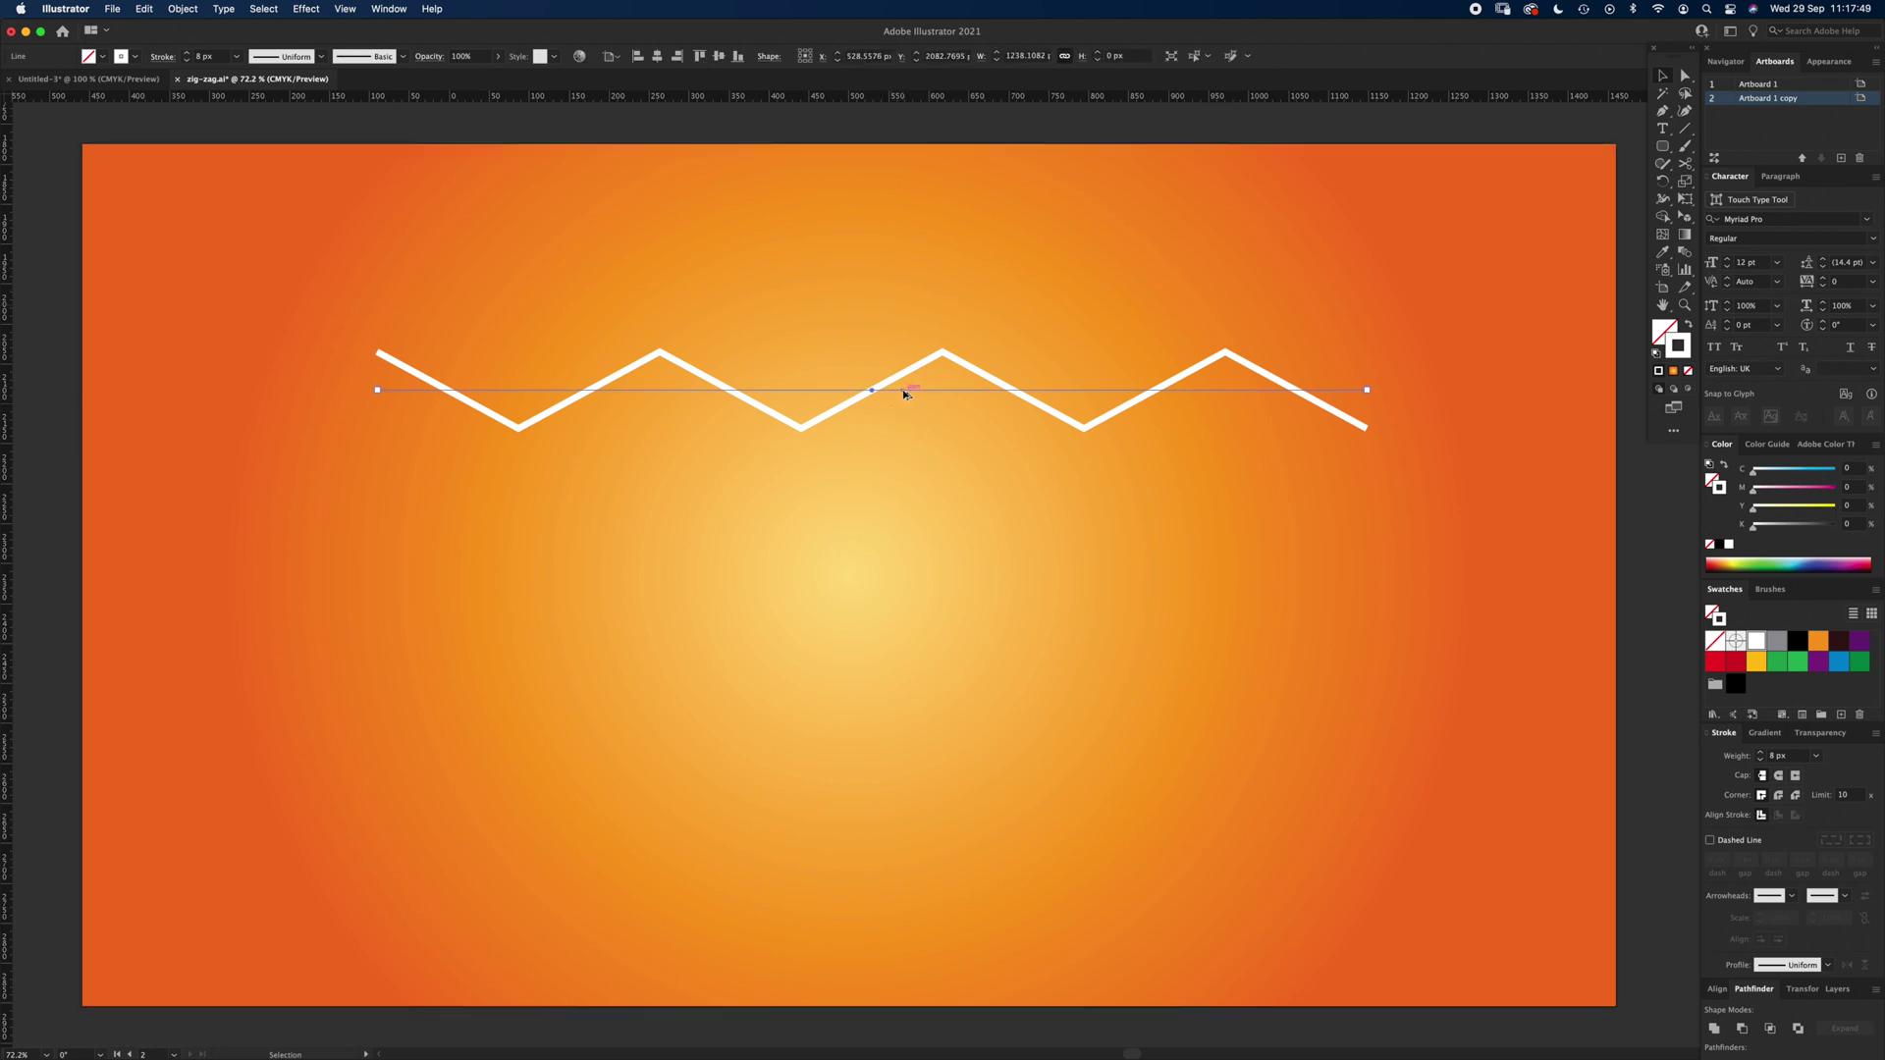
{"action": "left_click_drag", "start_coordinate": [904, 390], "coordinate": [873, 817]}
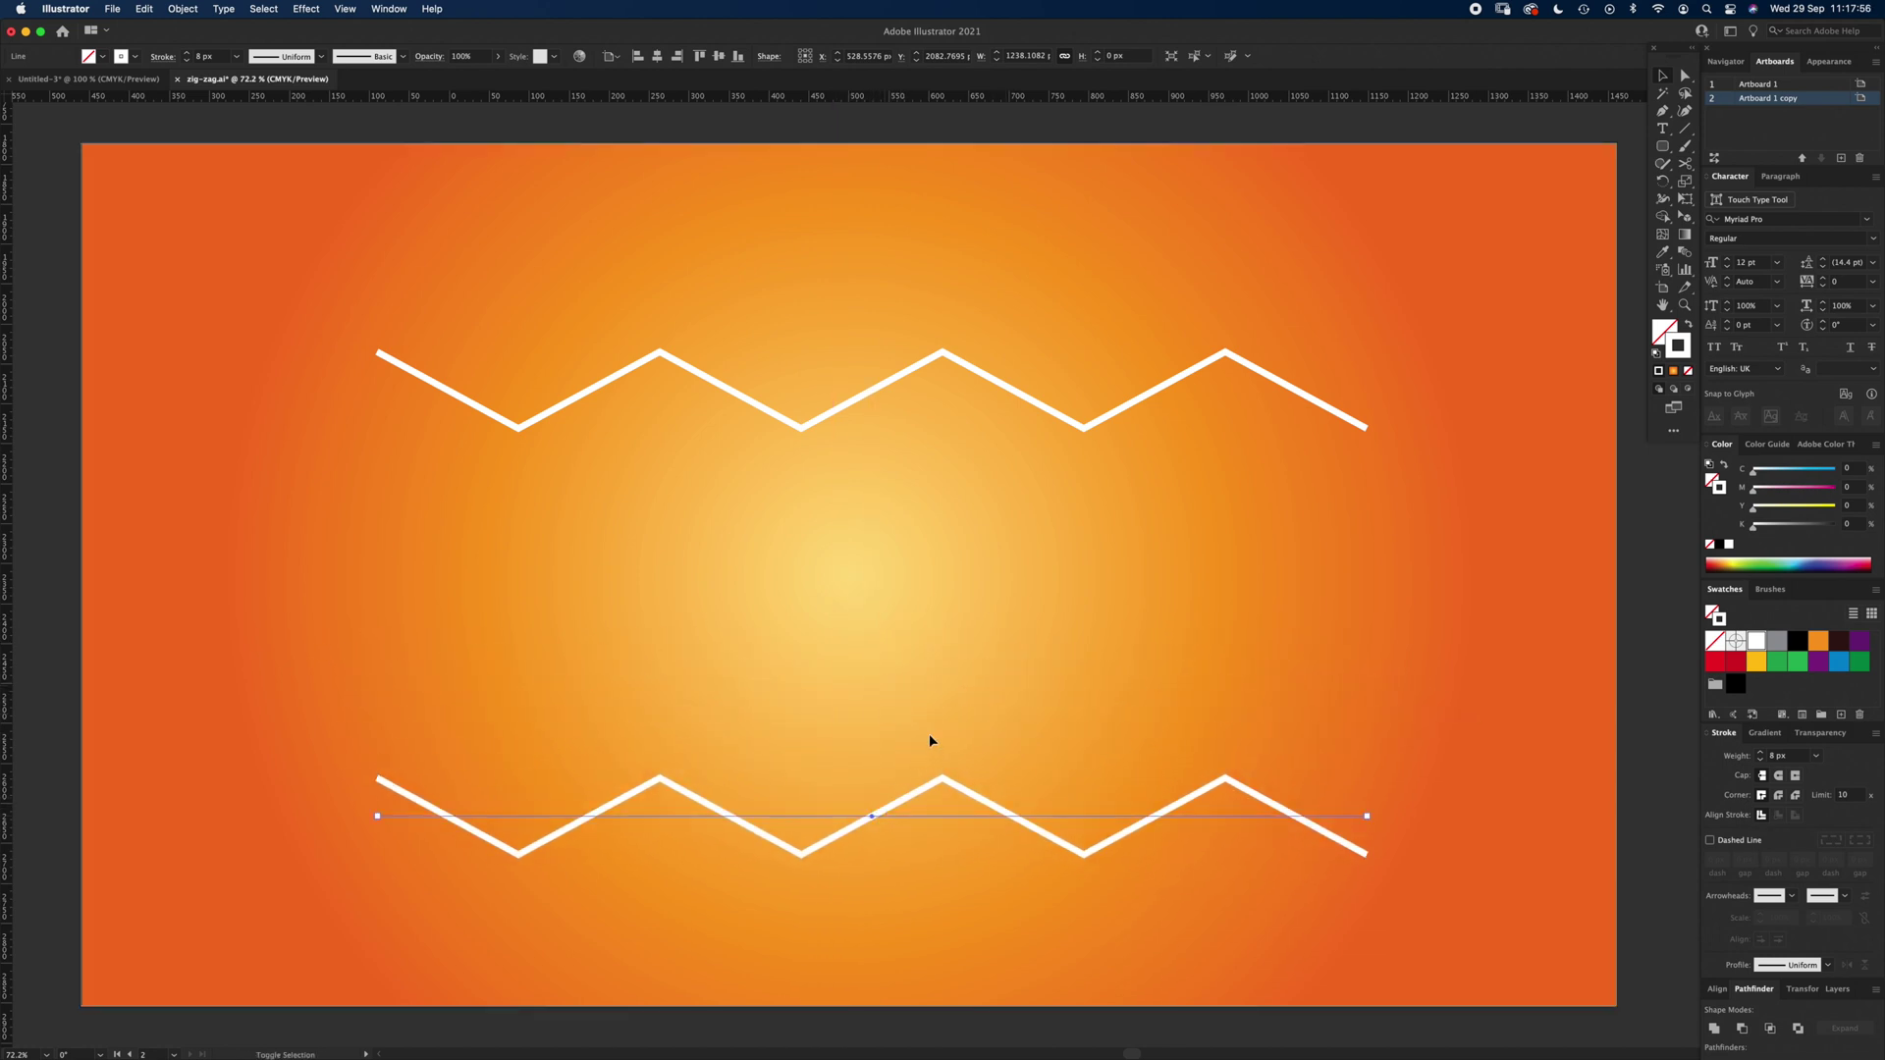
{"action": "left_click", "coordinate": [1158, 295]}
{"action": "left_click_drag", "start_coordinate": [835, 851], "coordinate": [834, 852]}
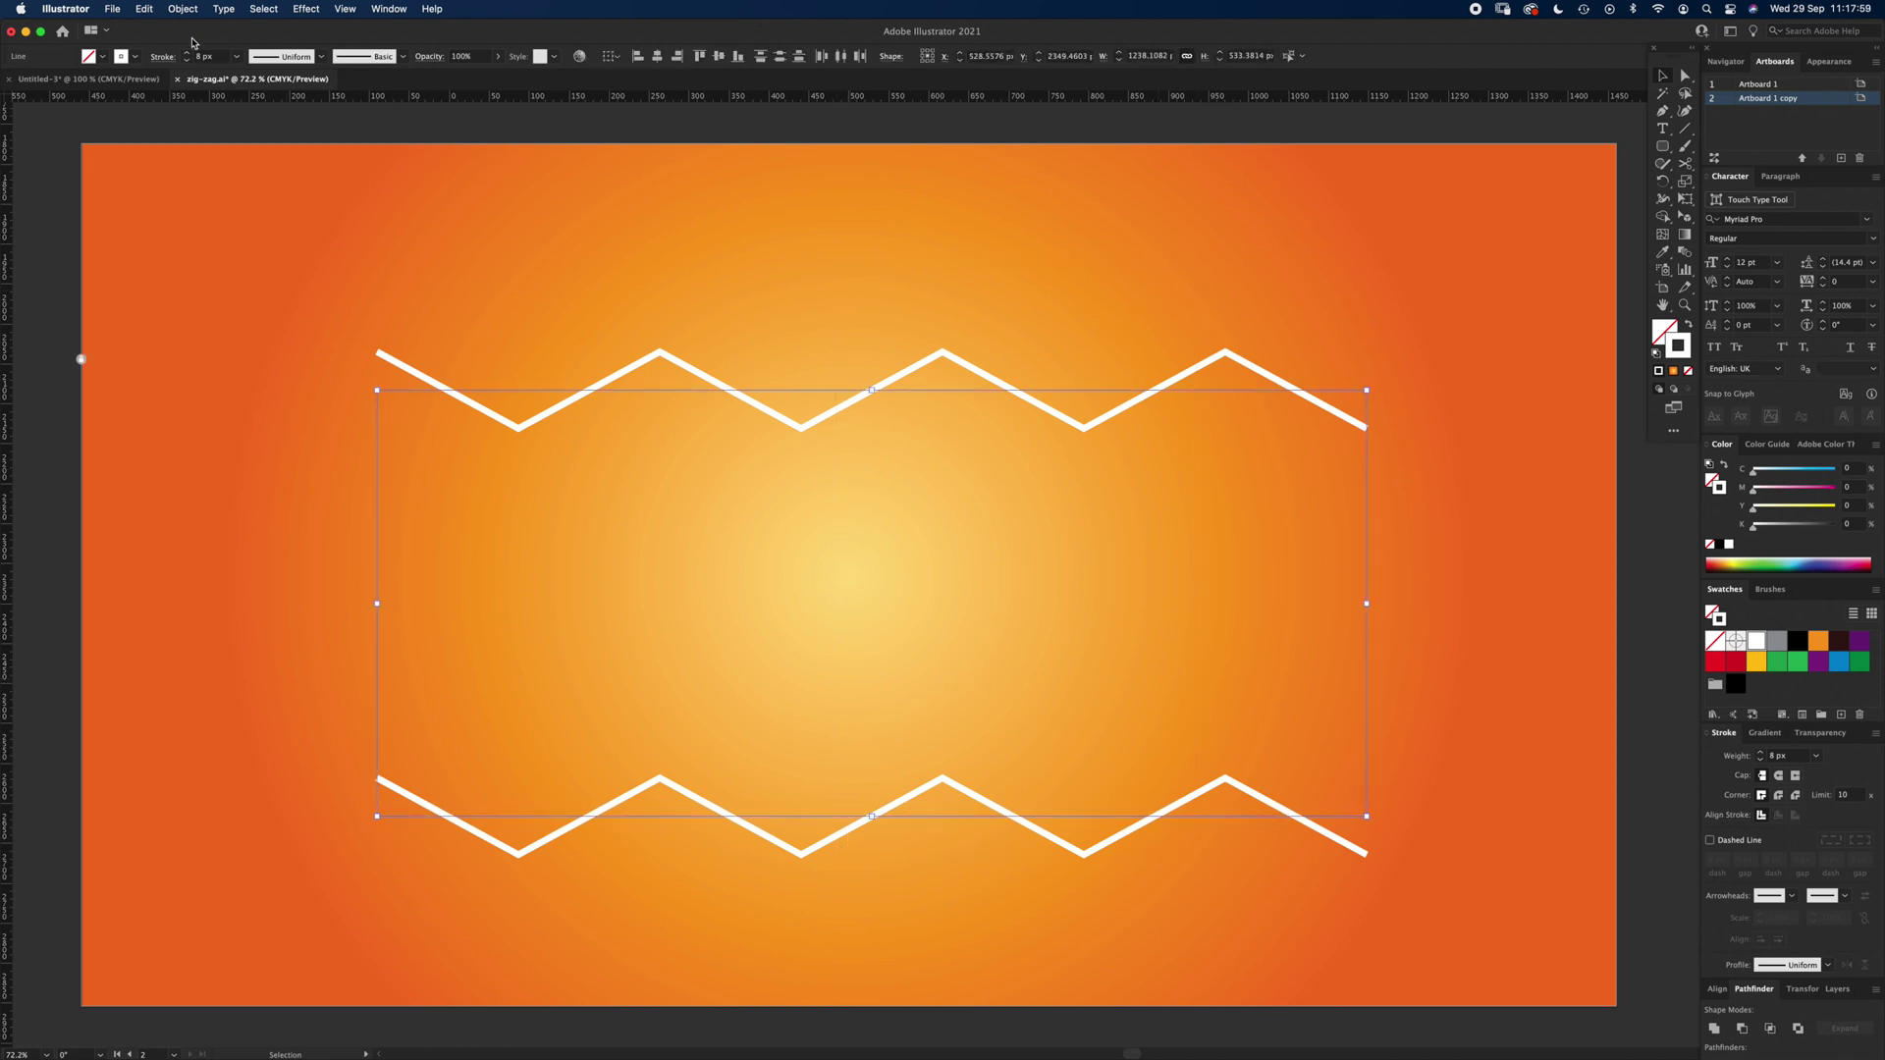
- Set Blend Options spacing to Specified Steps with 8 steps
{"action": "left_click", "coordinate": [183, 9]}
{"action": "mouse_move", "coordinate": [294, 443]}
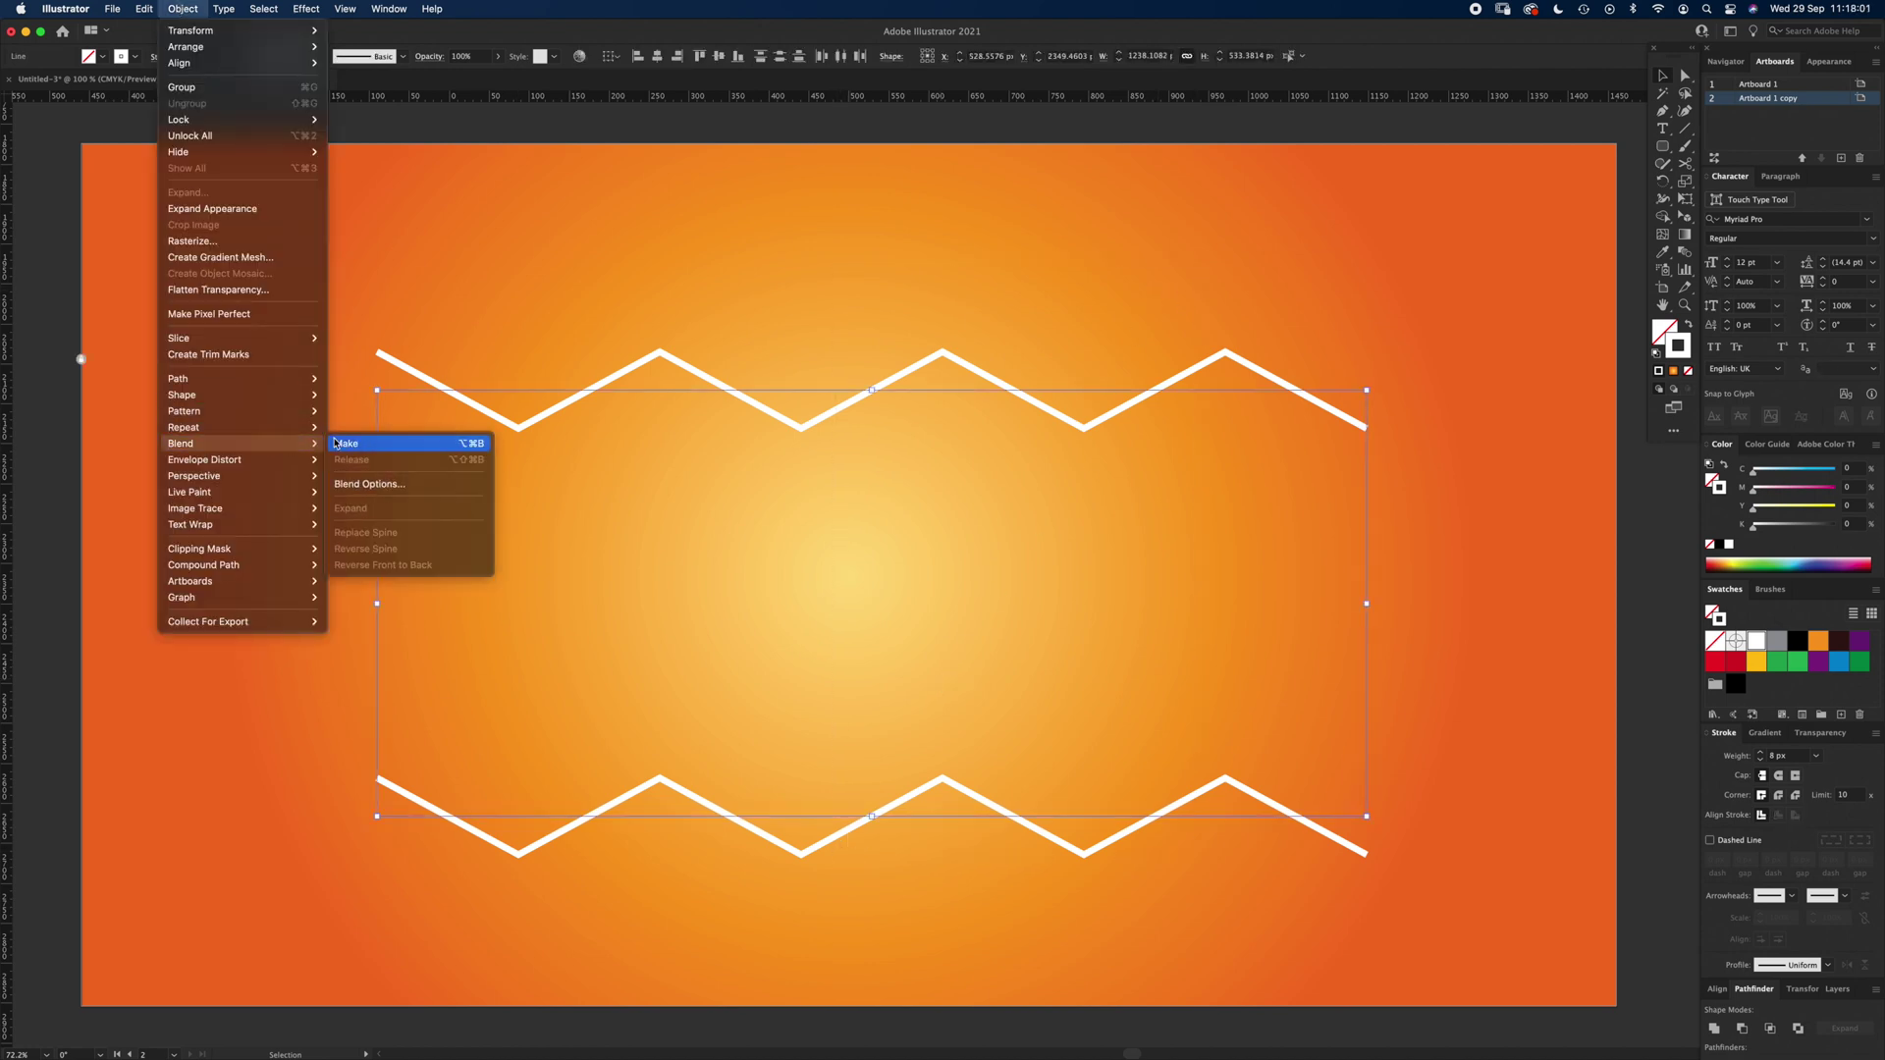
{"action": "left_click", "coordinate": [376, 487]}
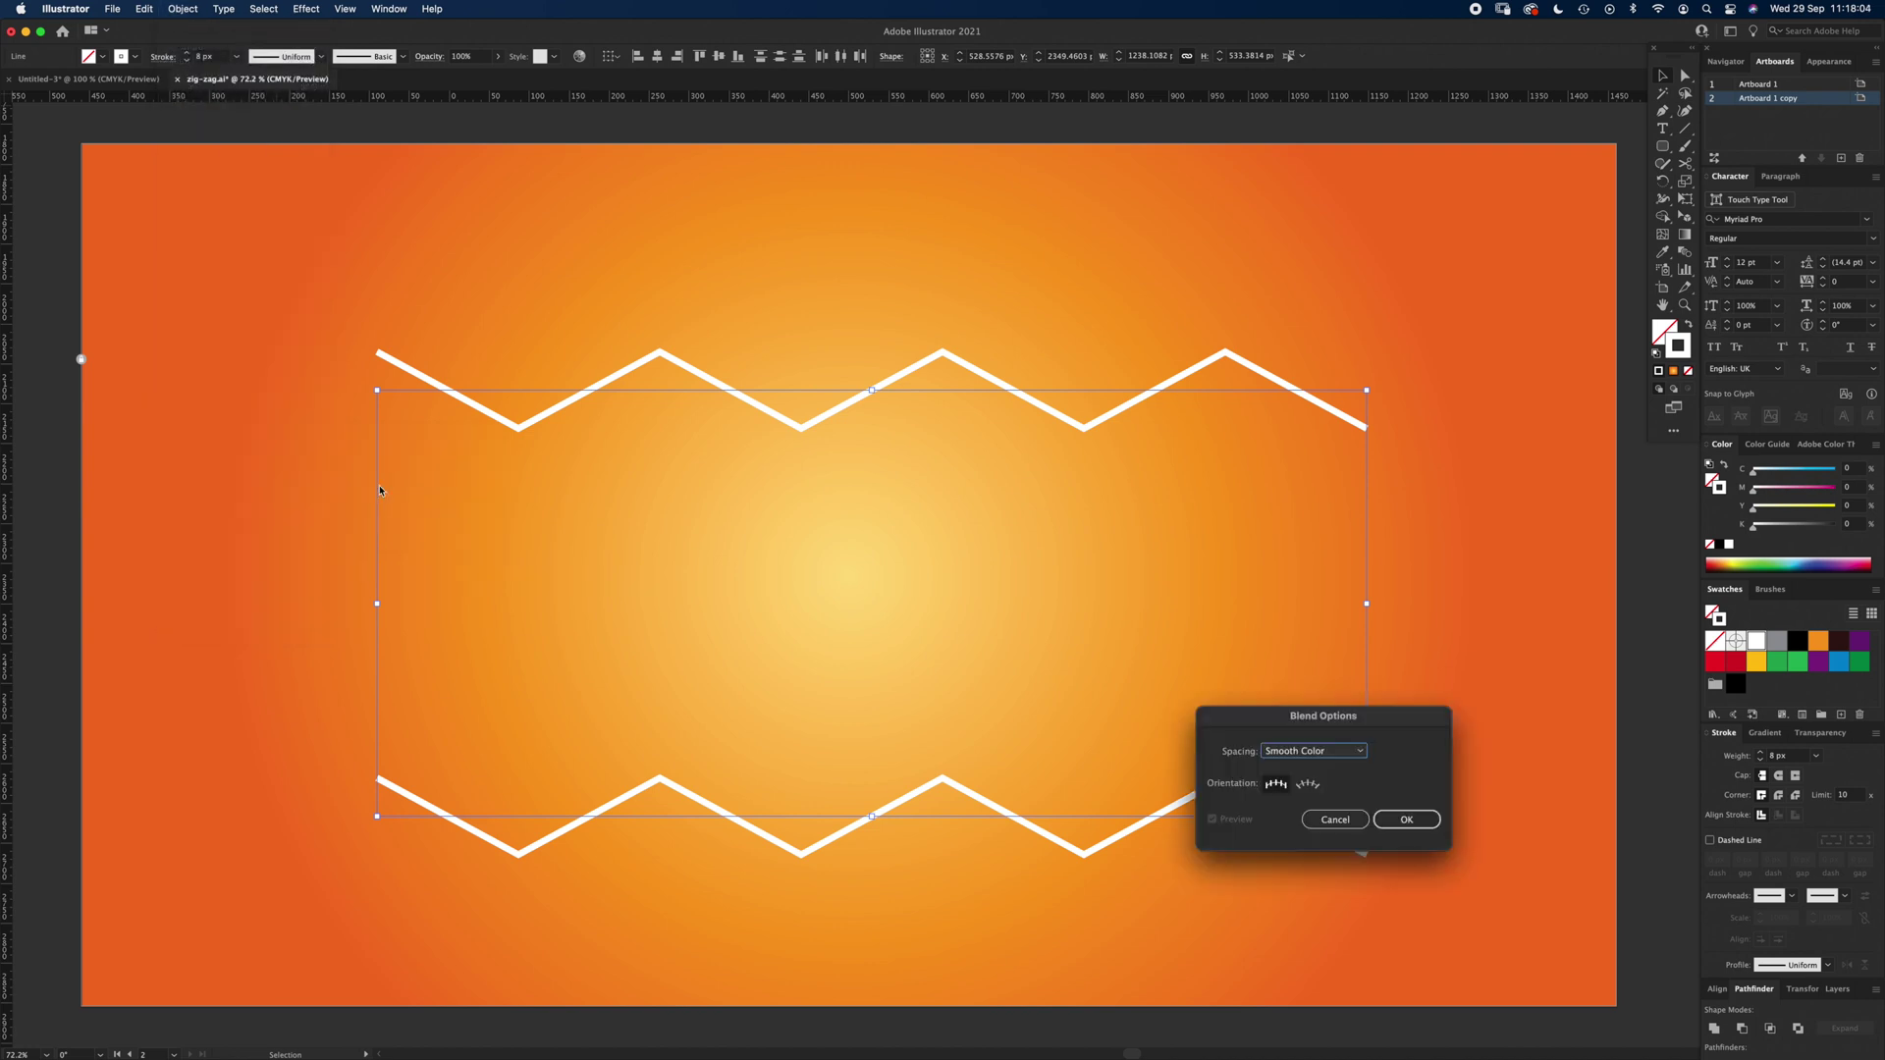
{"action": "left_click", "coordinate": [1325, 754]}
{"action": "left_click", "coordinate": [1338, 784]}
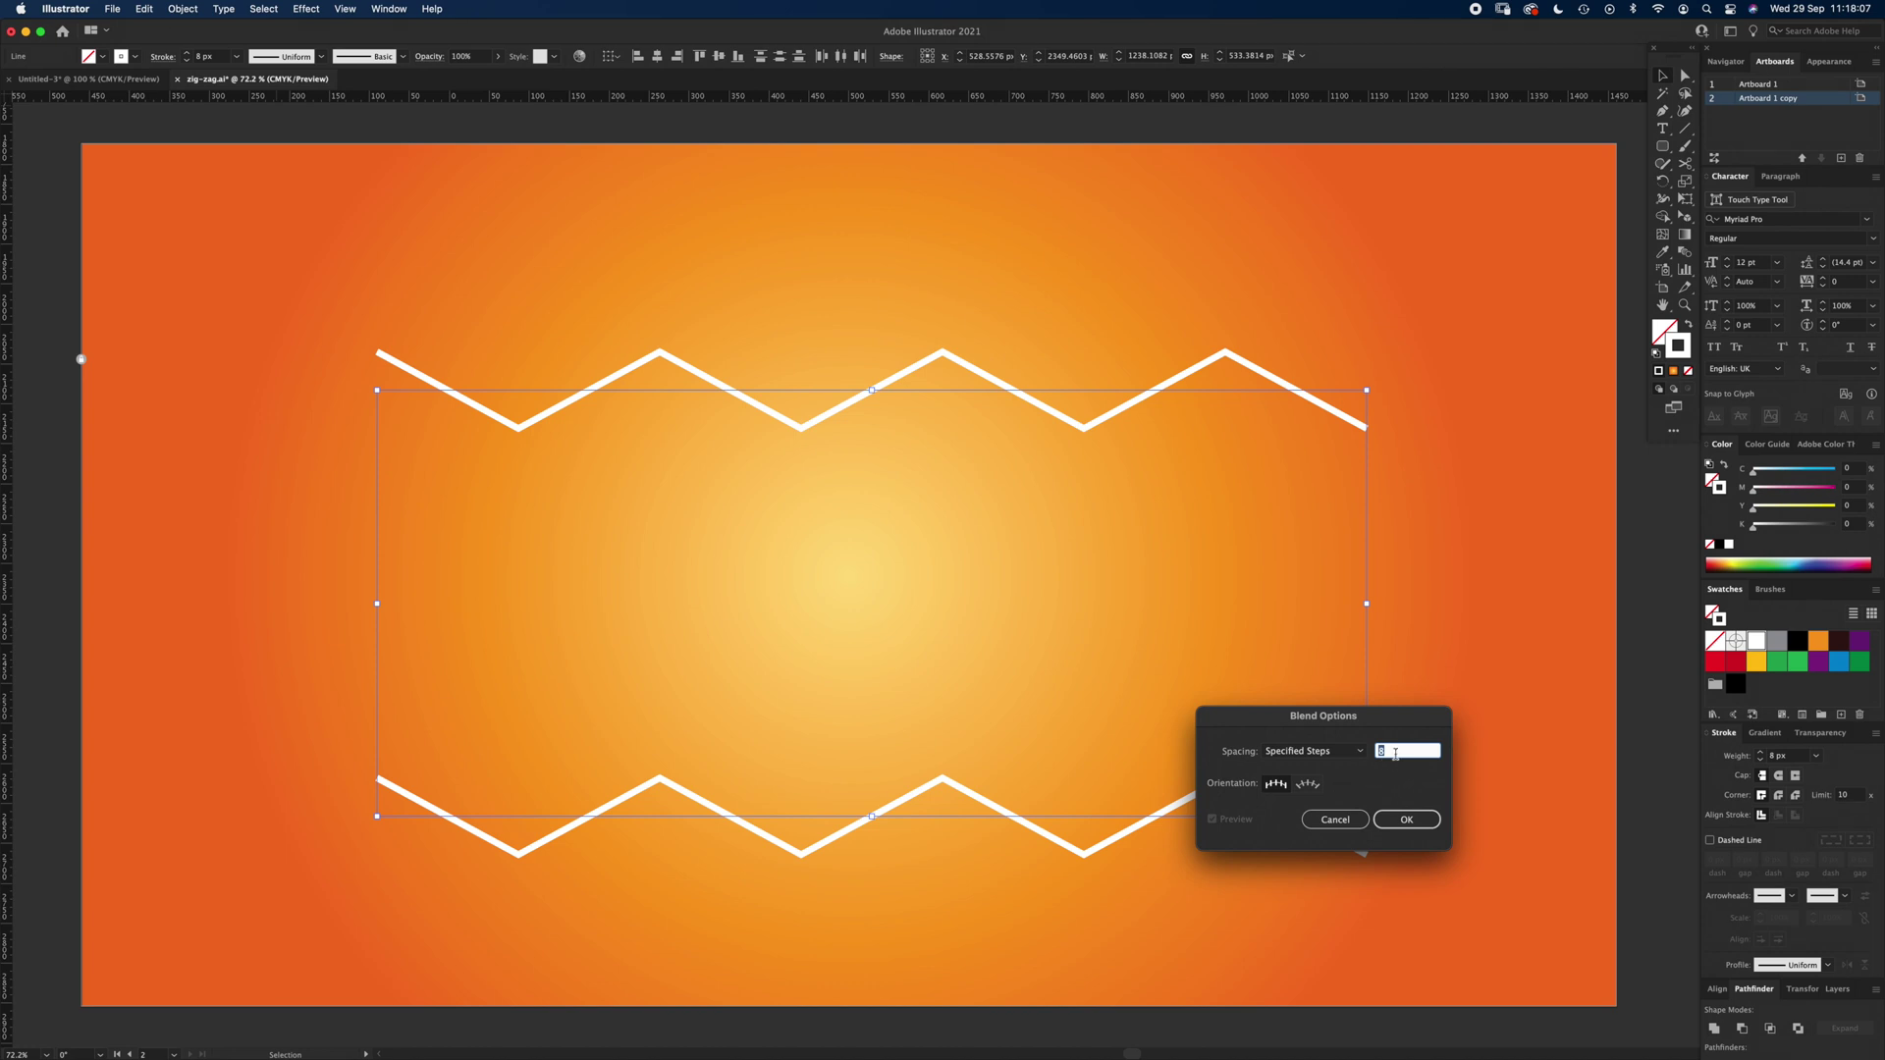
{"action": "left_click", "coordinate": [1415, 820]}
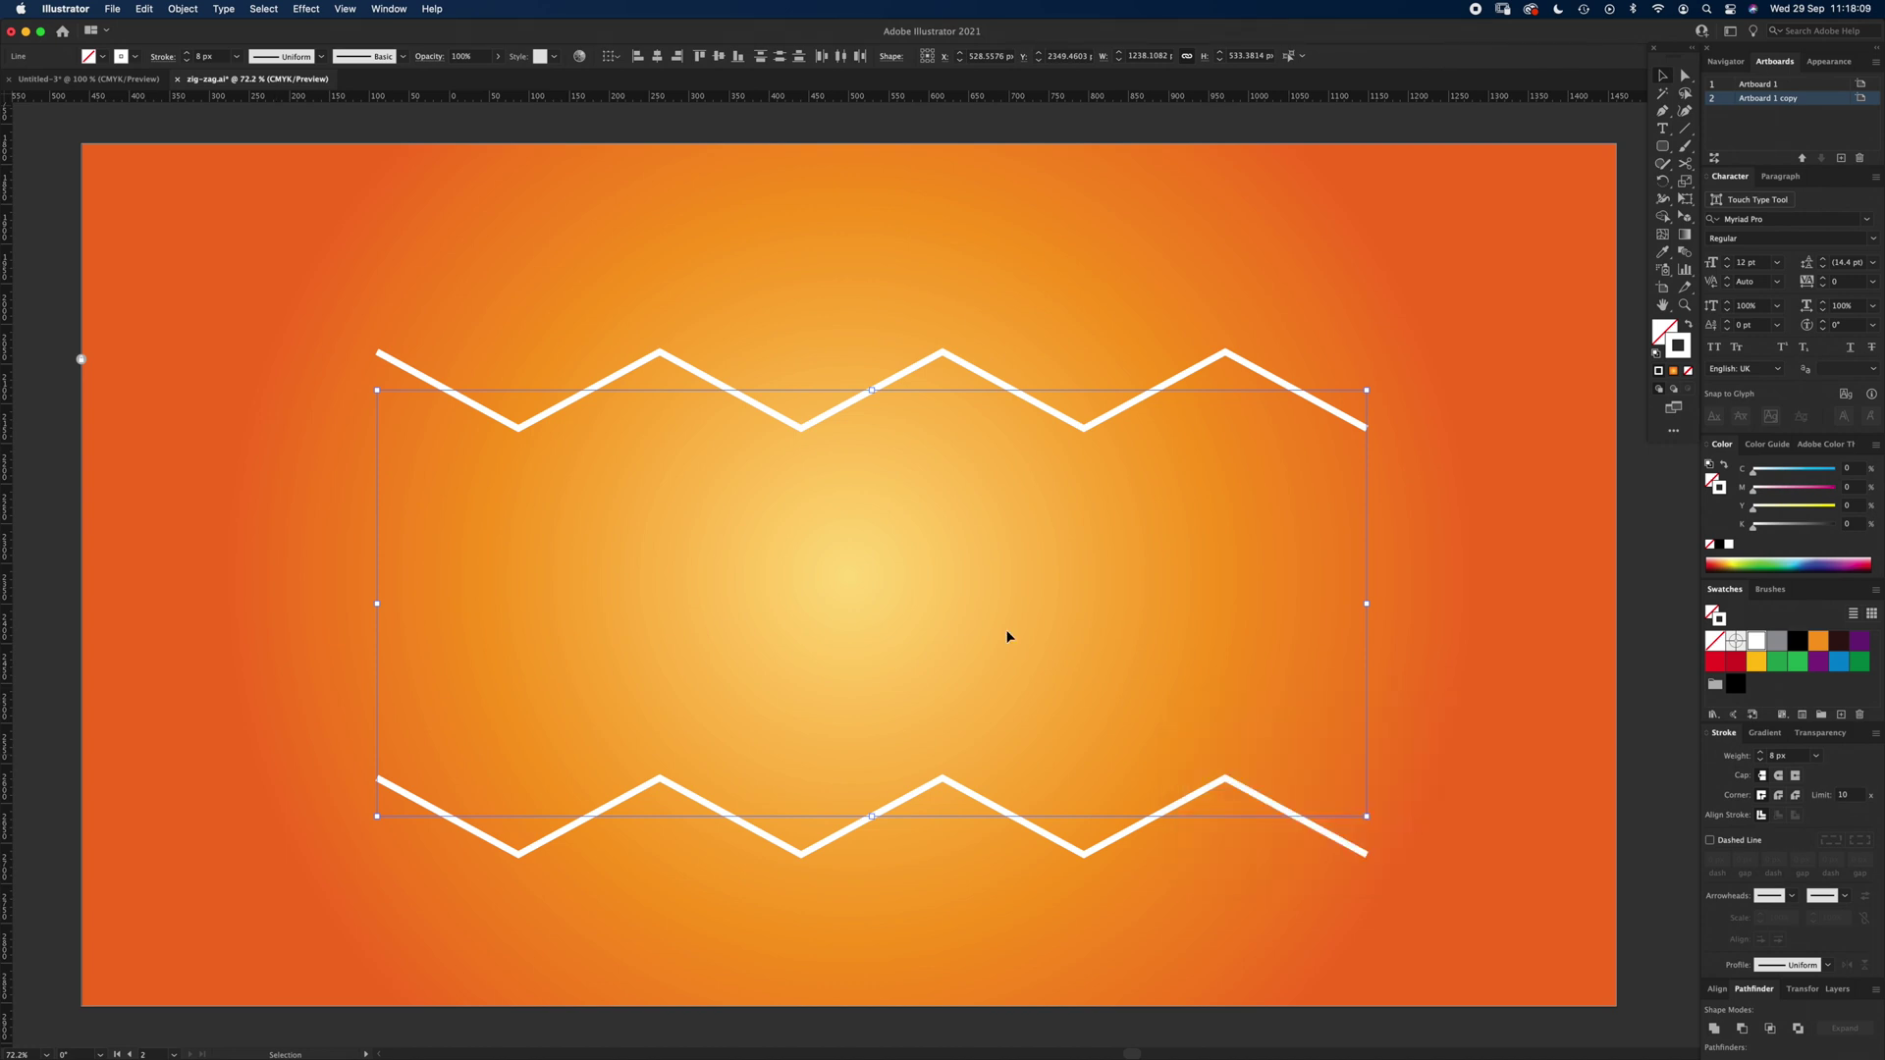
- Make a blend between the two zigzags, inspect it zoomed in, then select the blend
{"action": "left_click", "coordinate": [180, 10]}
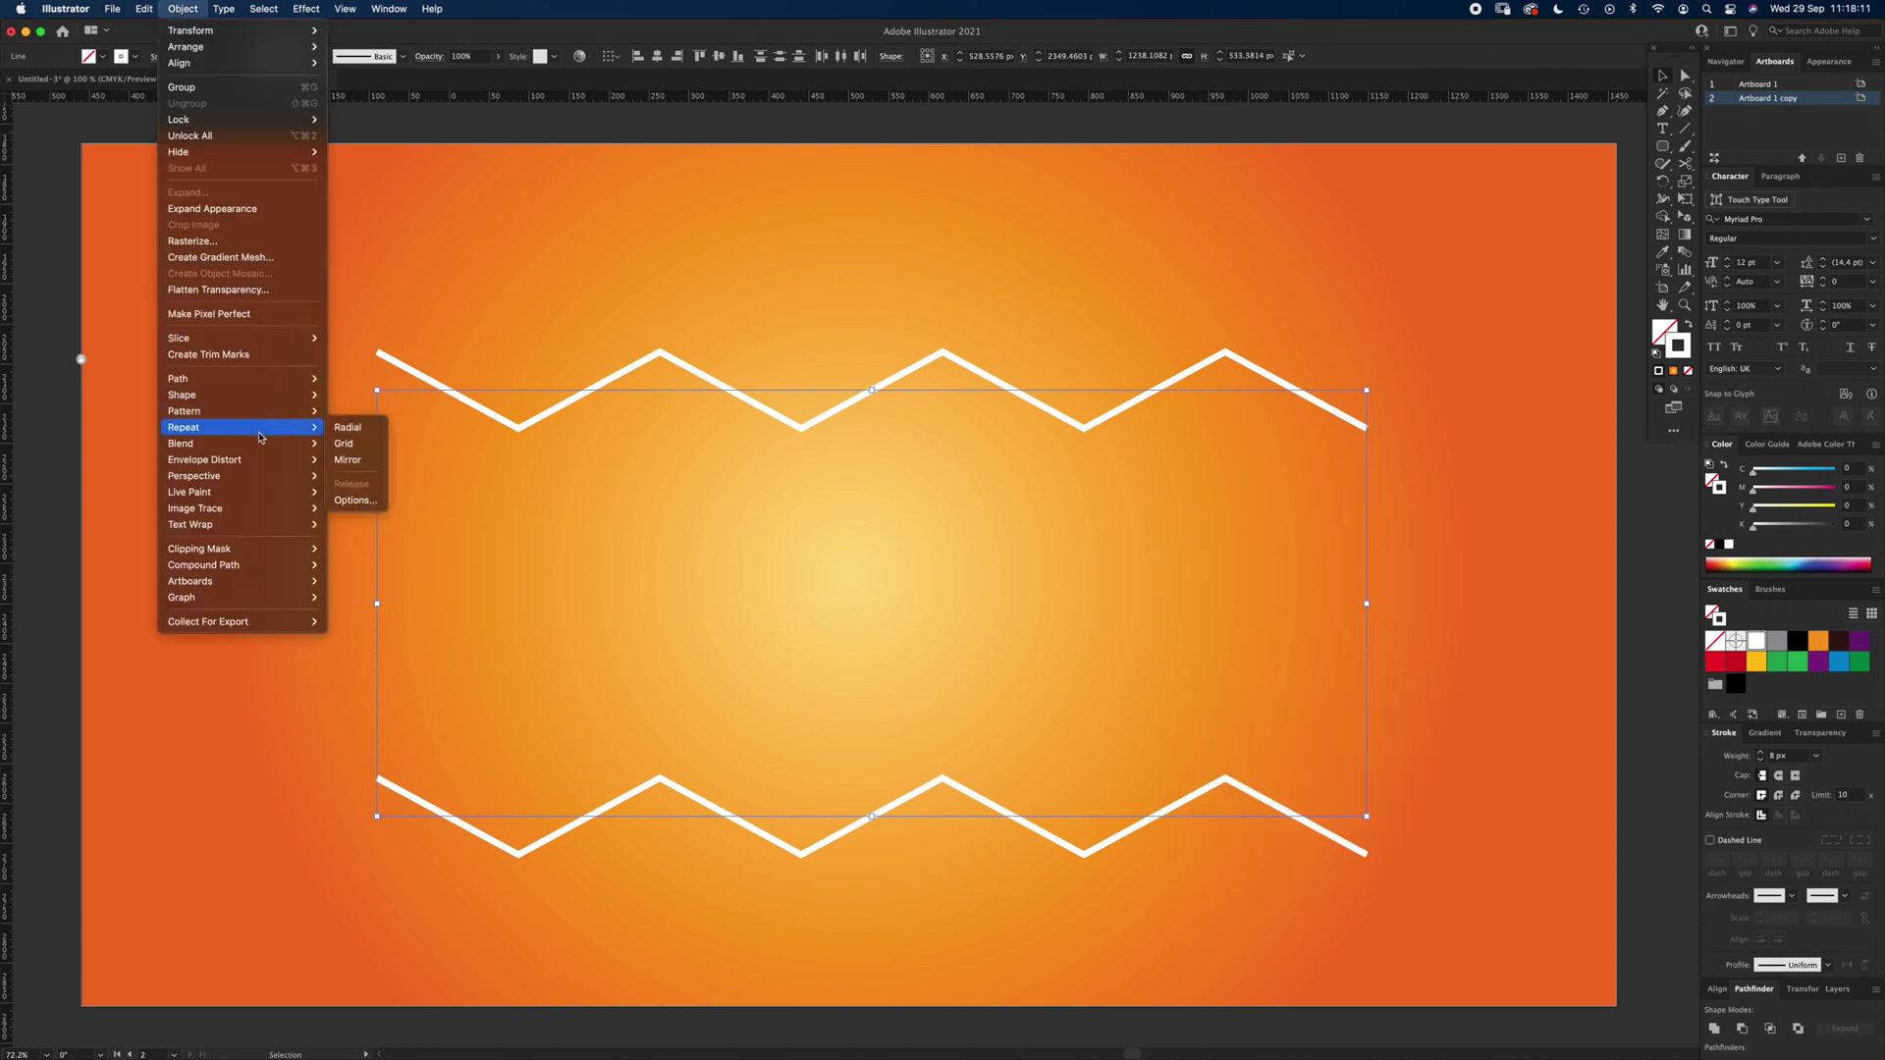
{"action": "left_click", "coordinate": [354, 446]}
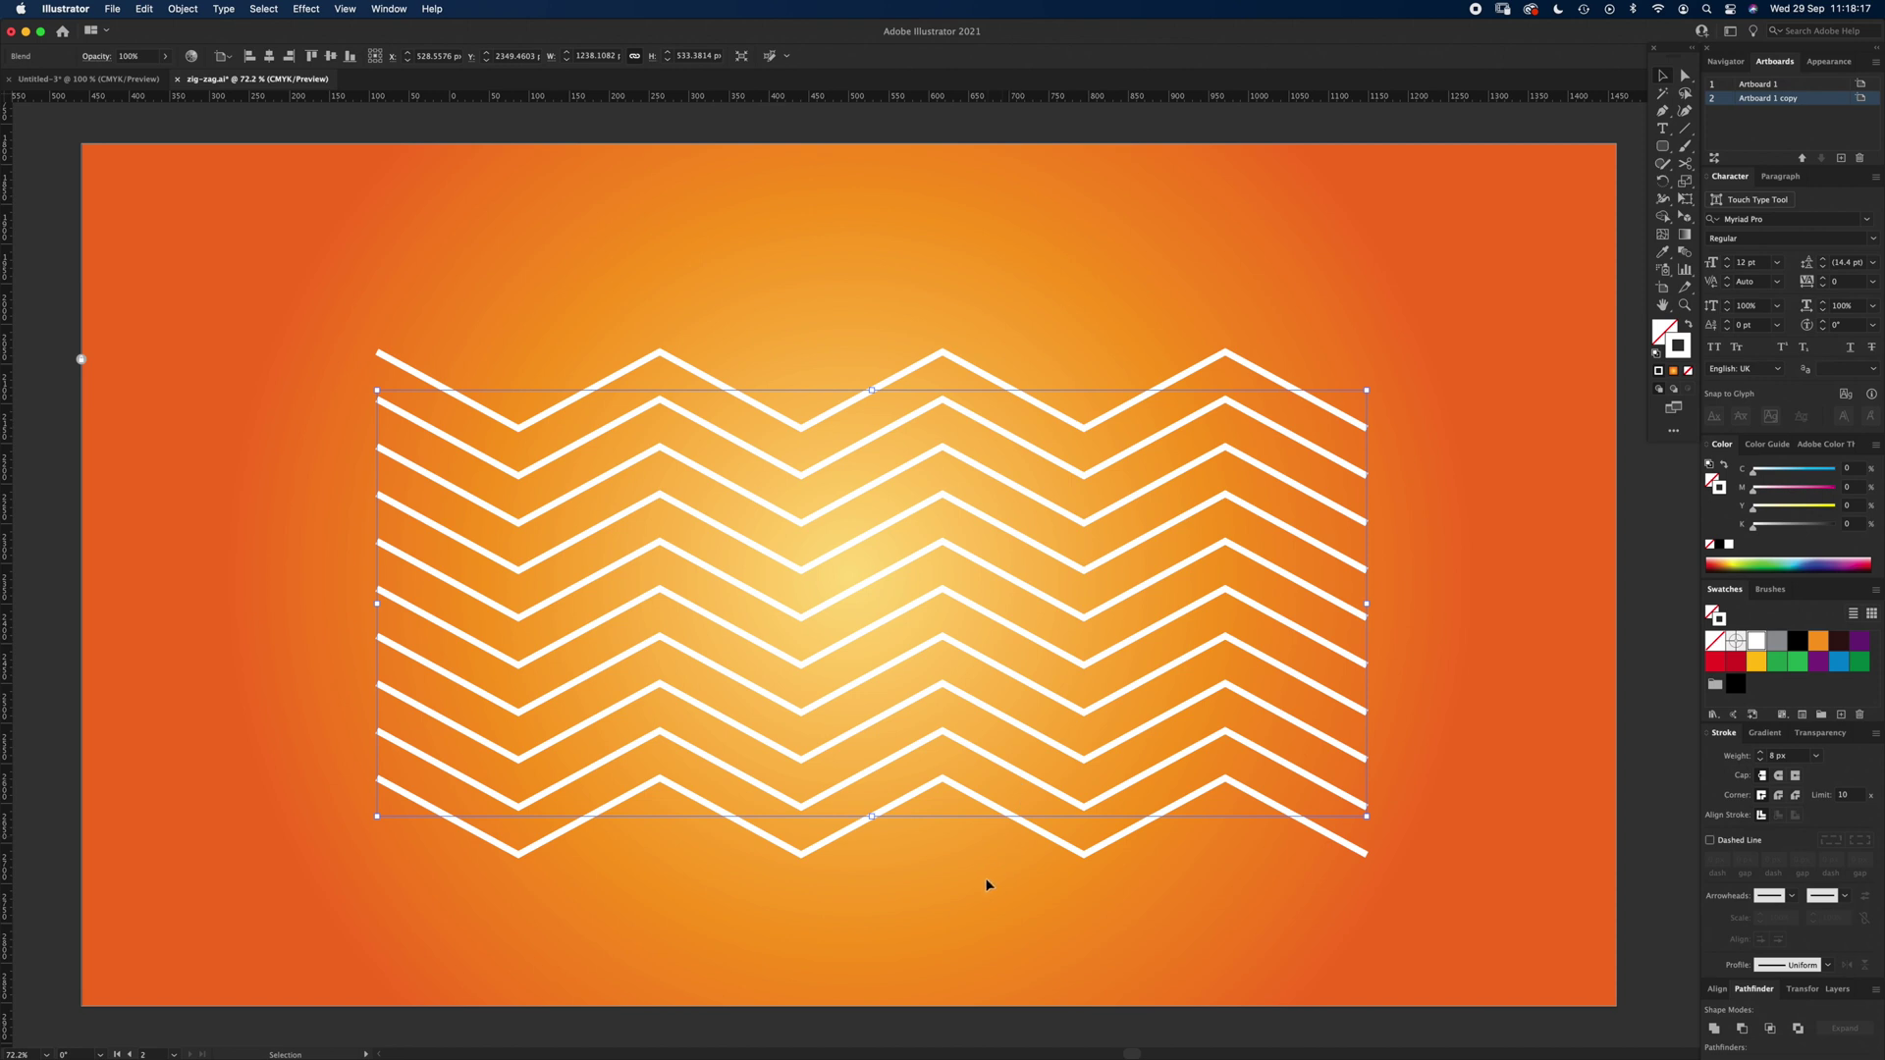
{"action": "key", "text": "z"}
{"action": "left_click", "coordinate": [990, 845]}
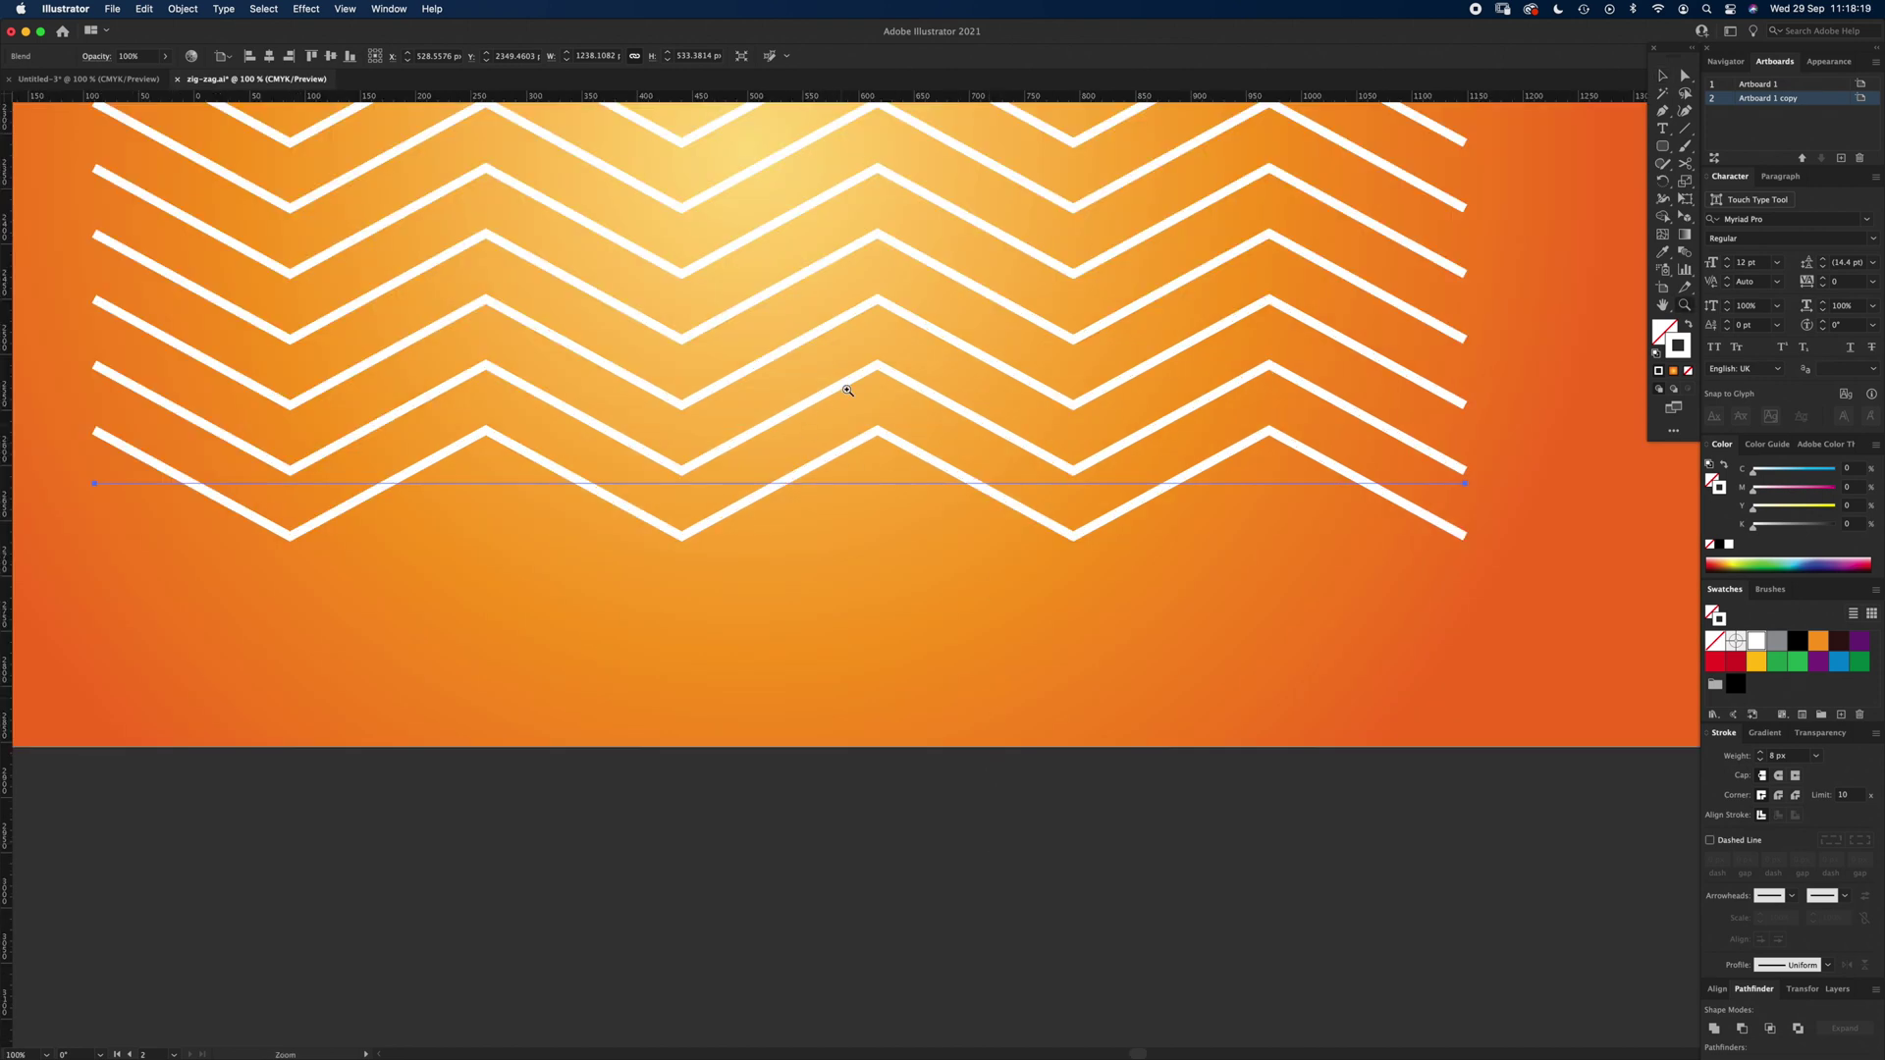
{"action": "left_click", "coordinate": [857, 393], "text": "alt"}
{"action": "left_click_drag", "start_coordinate": [863, 417], "coordinate": [867, 555]}
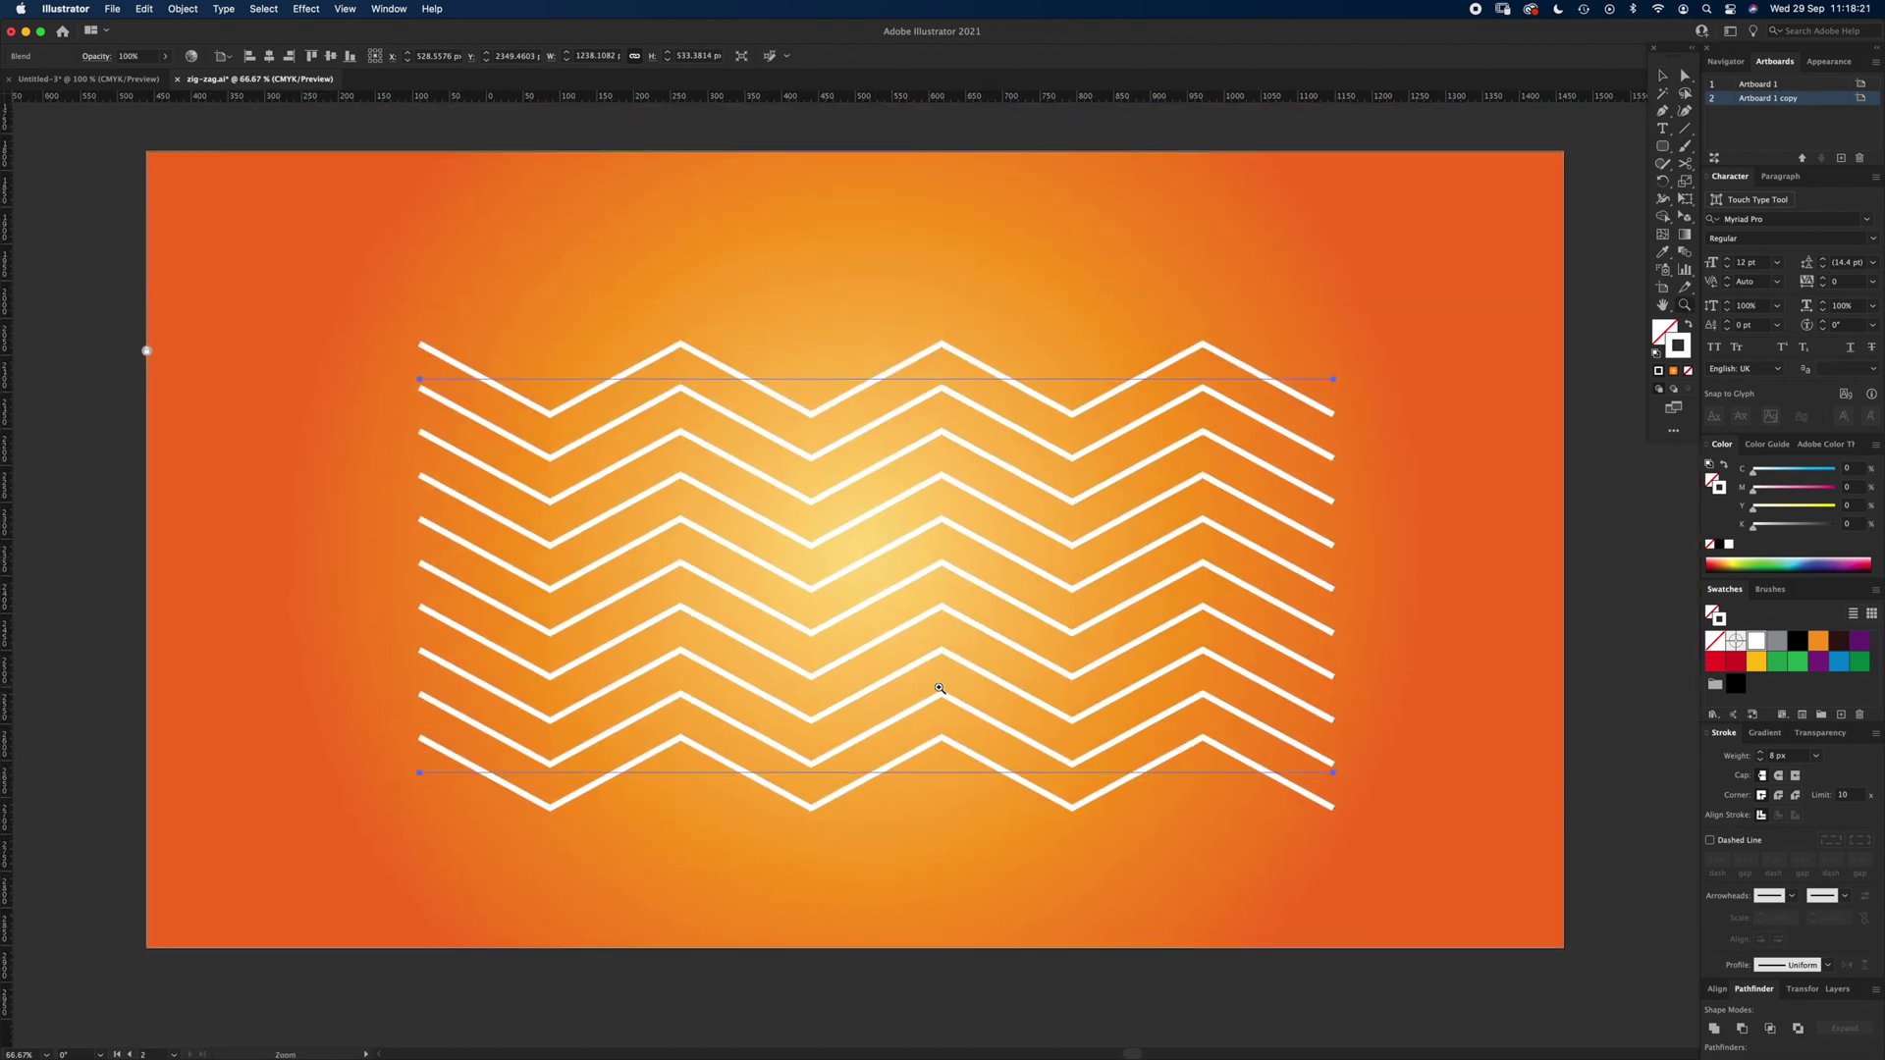
{"action": "key", "text": "v"}
{"action": "left_click", "coordinate": [946, 743]}
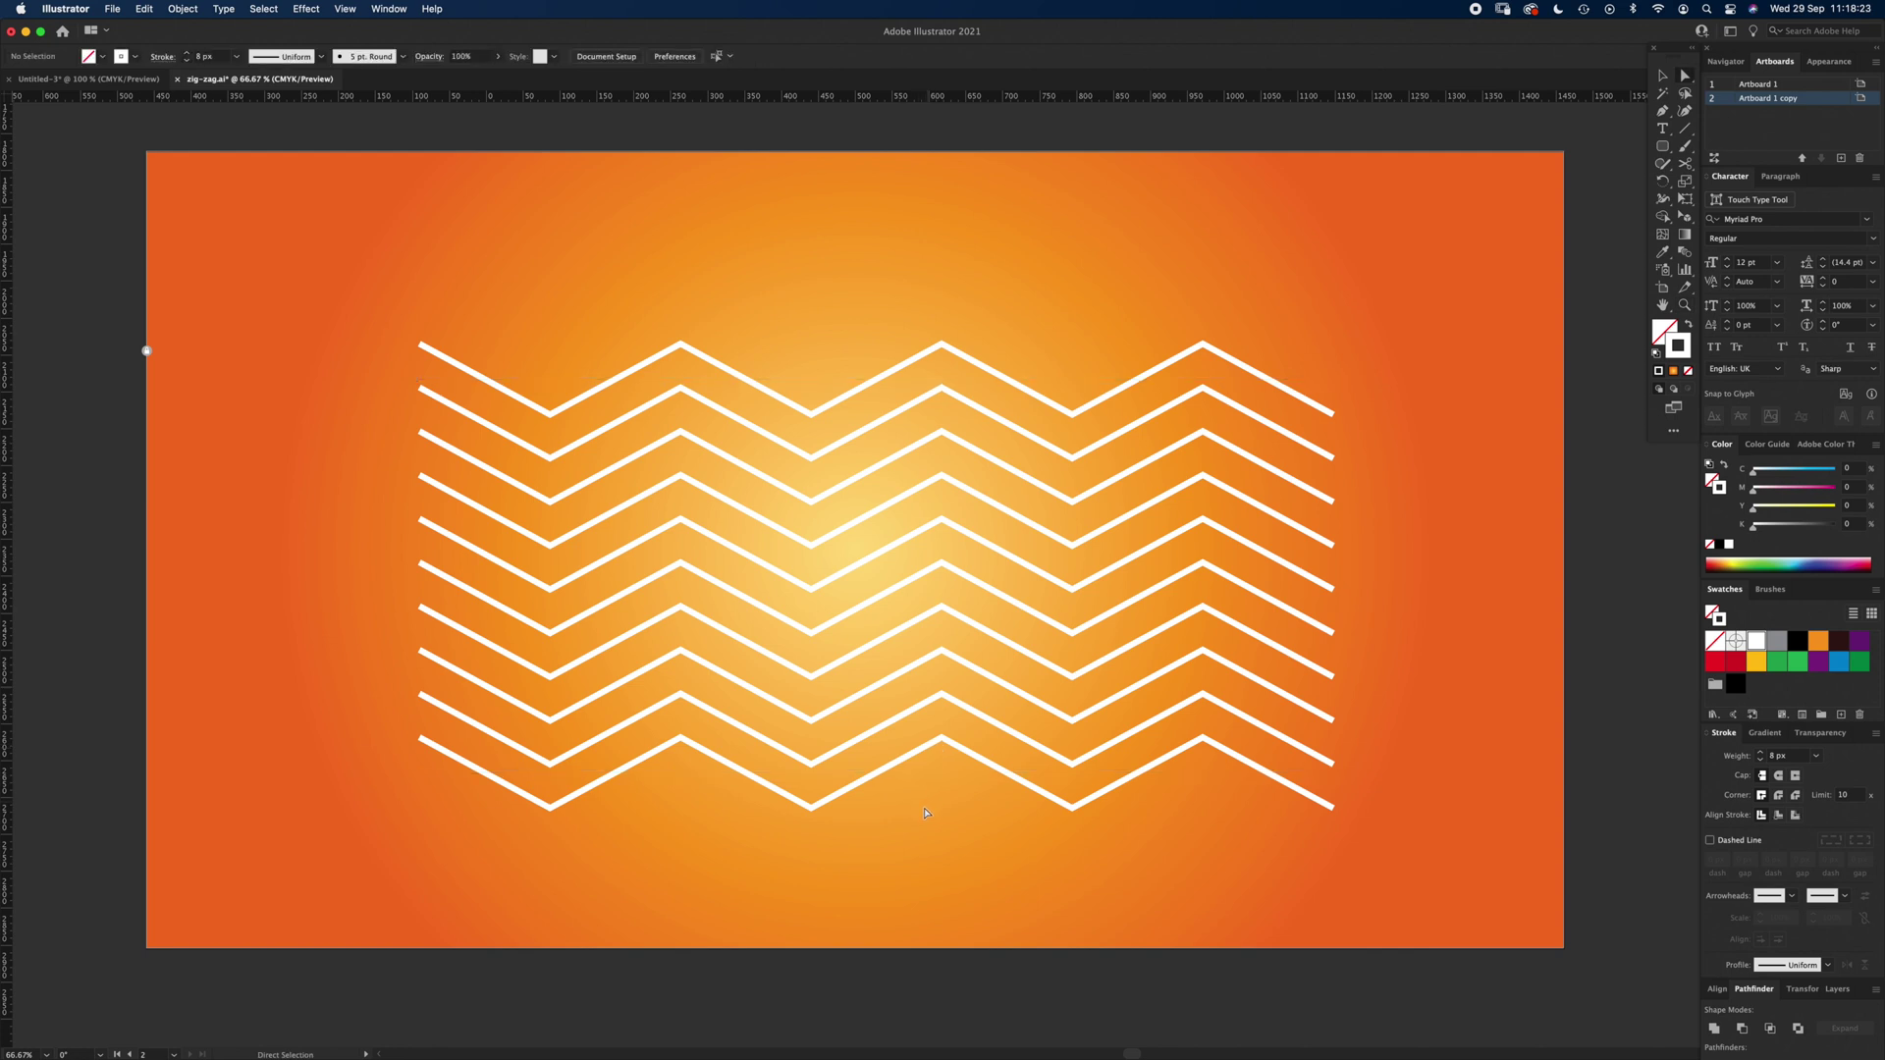
{"action": "left_click", "coordinate": [948, 743]}
- Give the blend's bottom zigzag path a 1 px stroke weight
{"action": "key", "text": "a"}
{"action": "left_click", "coordinate": [934, 773]}
{"action": "left_click", "coordinate": [1789, 756]}
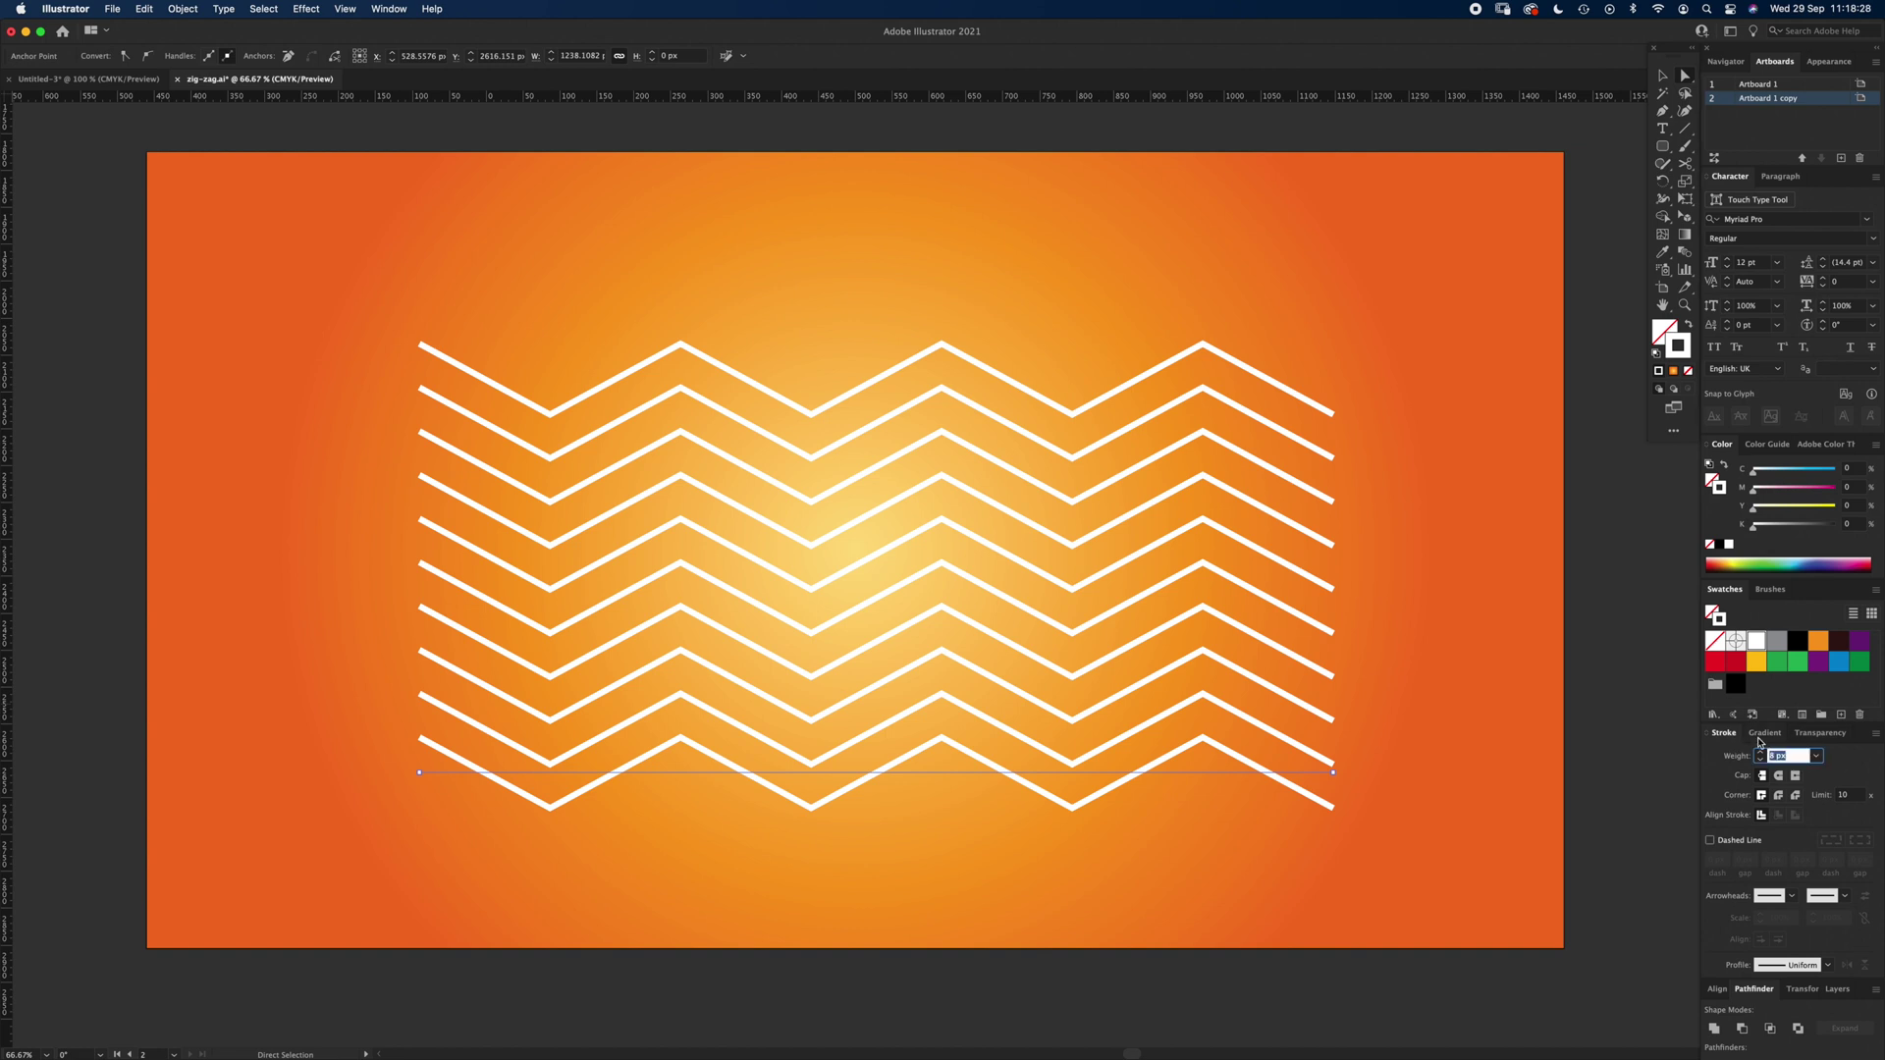
{"action": "key", "text": "Down"}
{"action": "key", "text": "Down"}
{"action": "key", "text": "Down"}
{"action": "key", "text": "Down"}
{"action": "key", "text": "Down"}
{"action": "key", "text": "Down"}
{"action": "key", "text": "Down"}
{"action": "key", "text": "Down"}
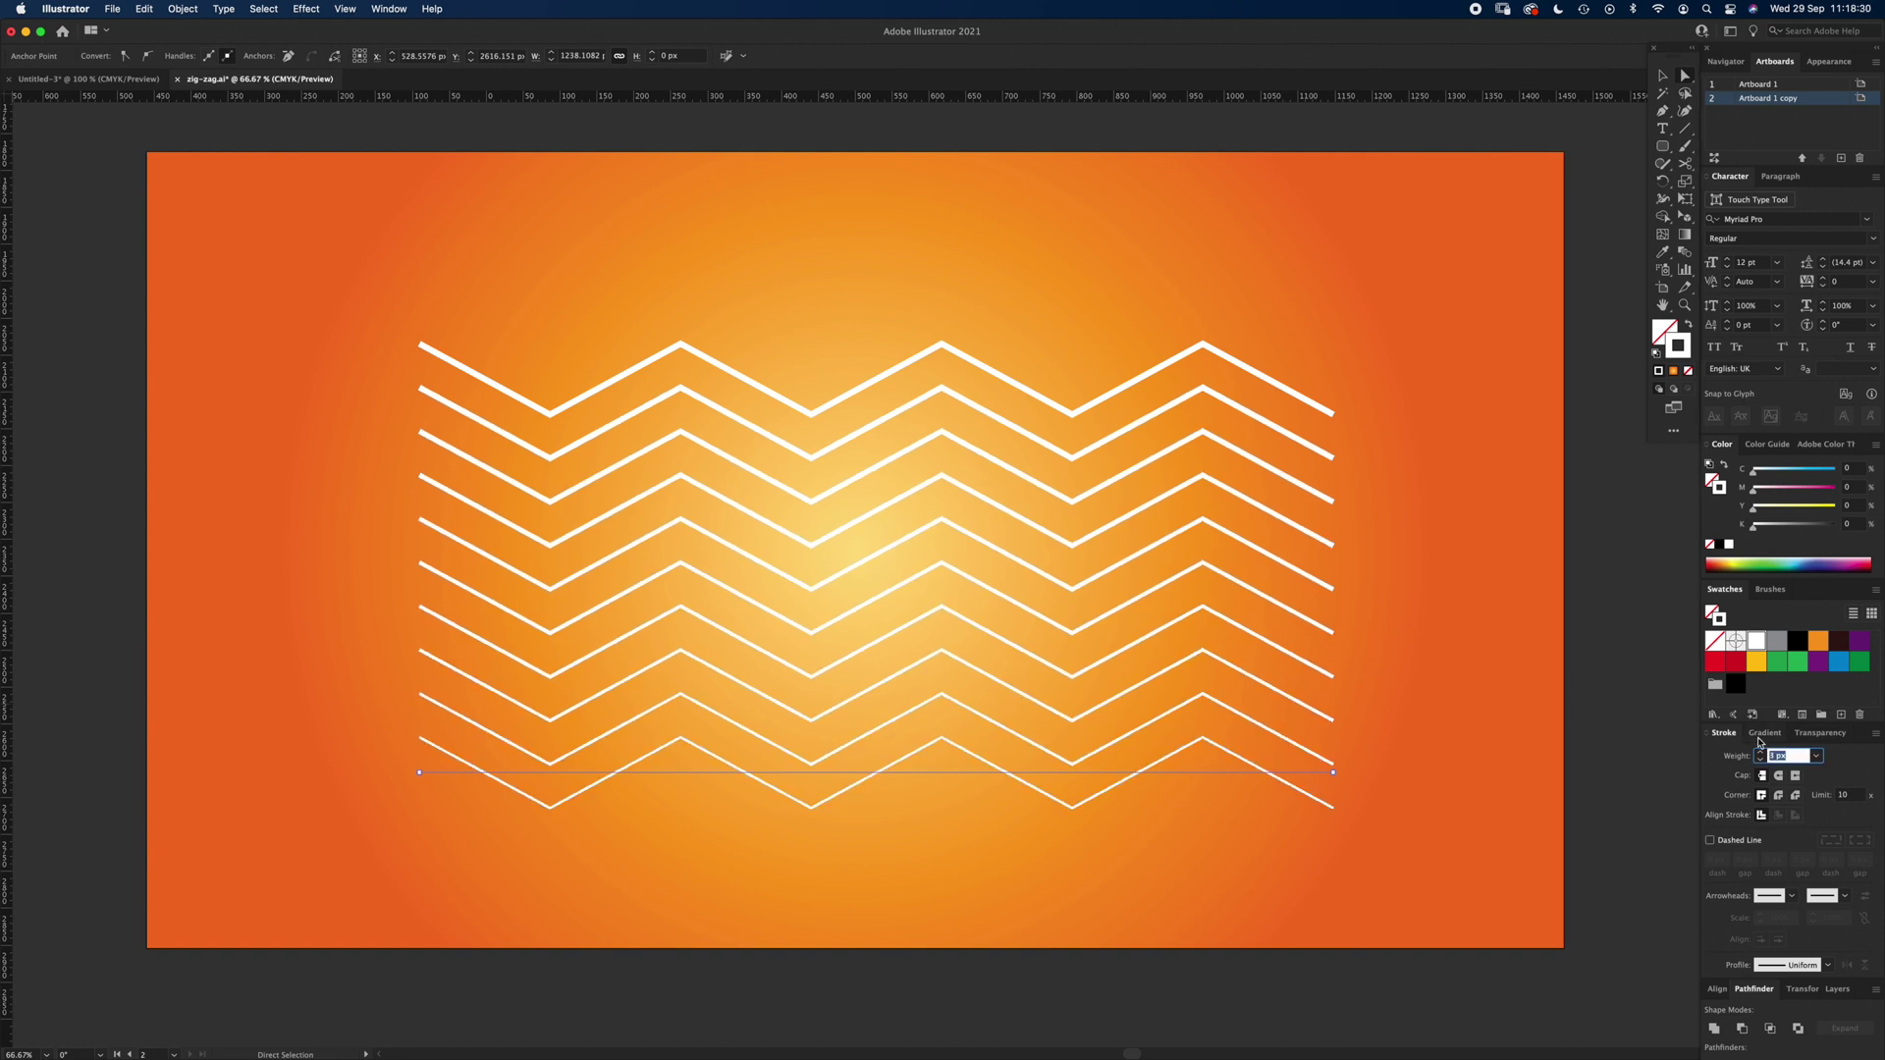
{"action": "key", "text": "Up"}
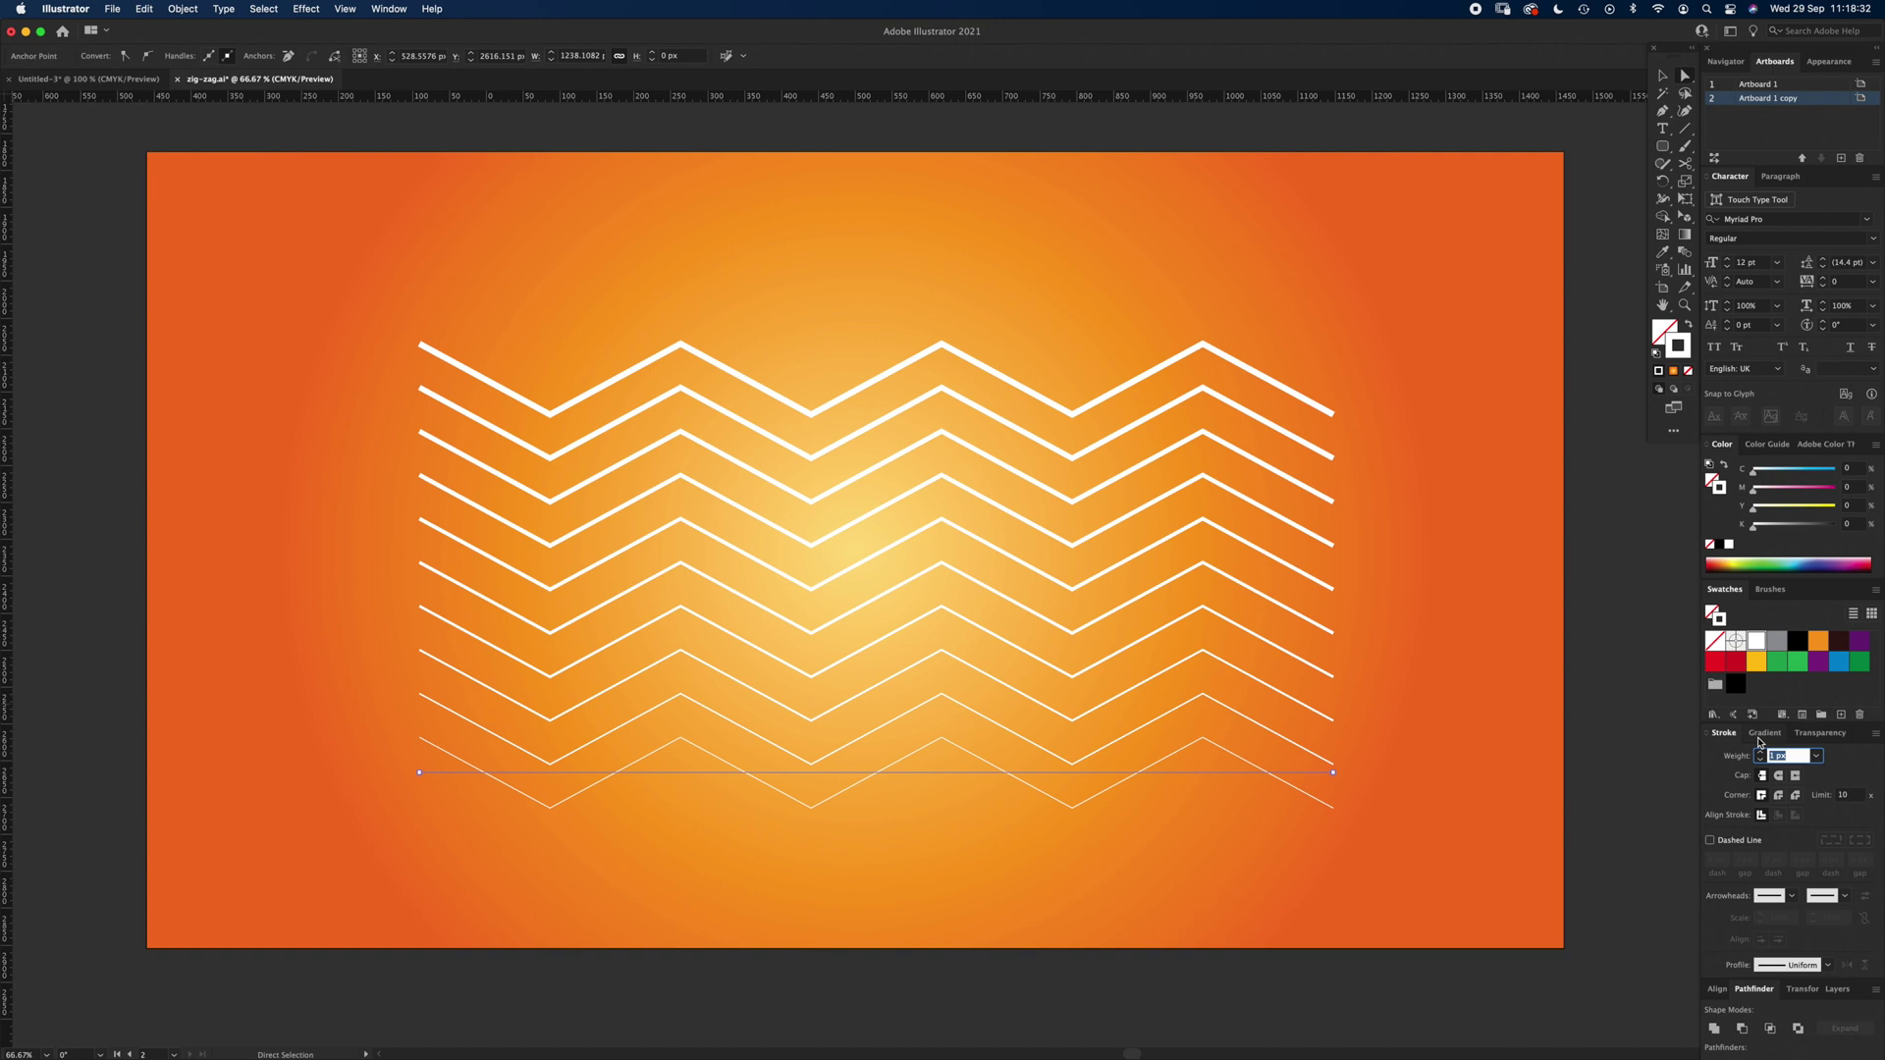
{"action": "left_click", "coordinate": [926, 862]}
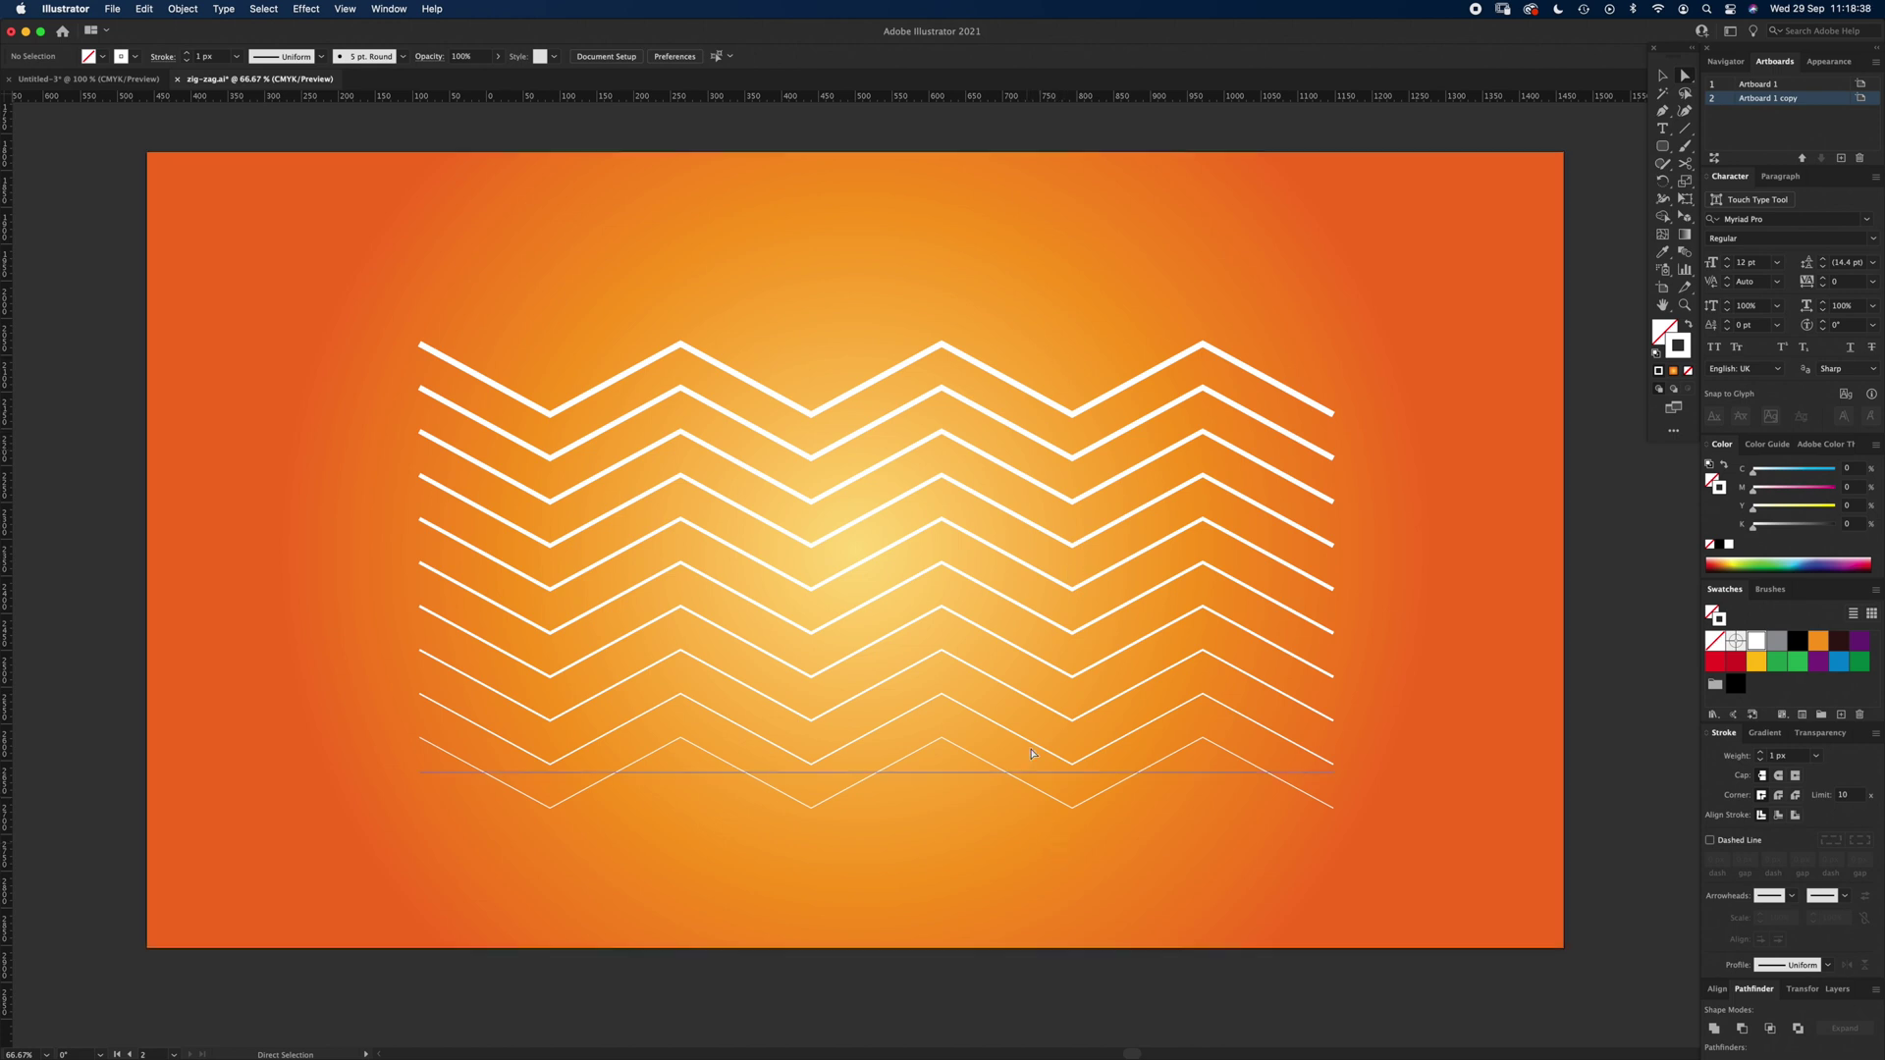
- Drag the top and bottom zigzags' end anchors past the artboard edges to skew the blend diagonally
{"action": "left_click_drag", "start_coordinate": [423, 390], "coordinate": [141, 153]}
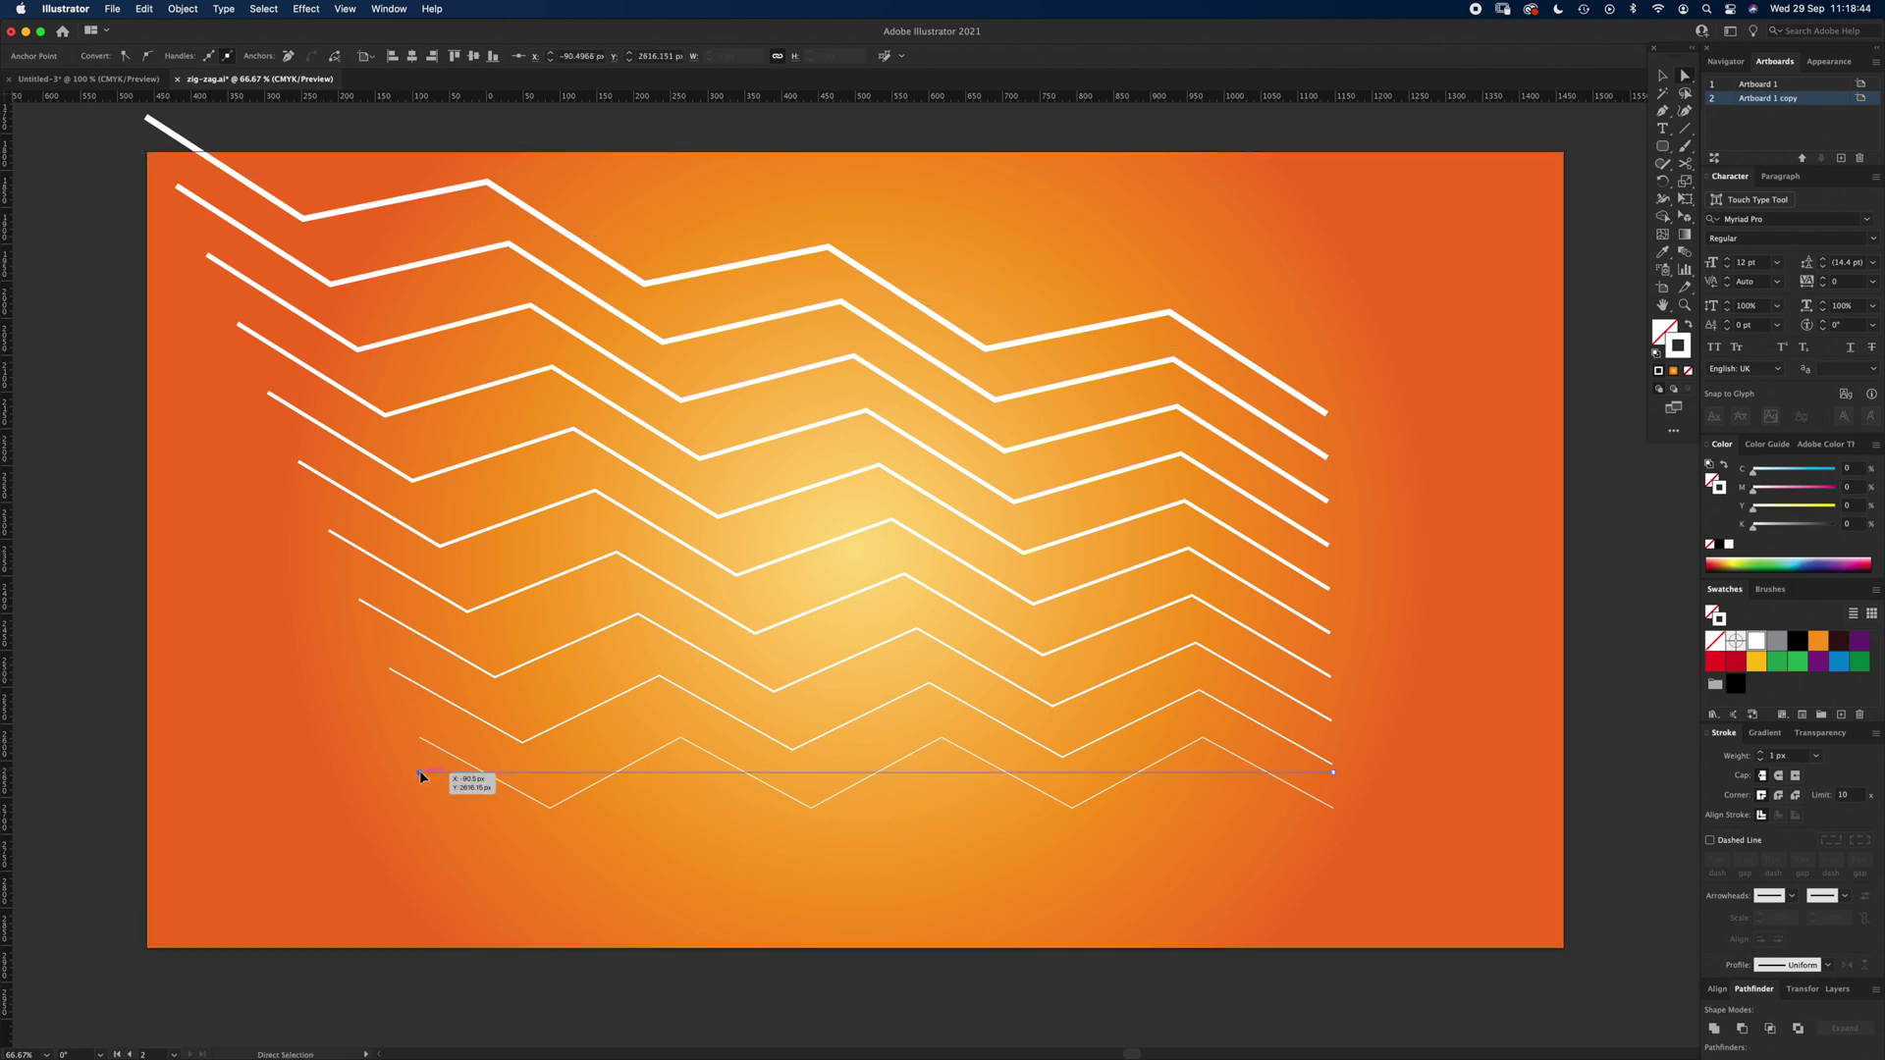
{"action": "left_click_drag", "start_coordinate": [420, 778], "coordinate": [120, 916]}
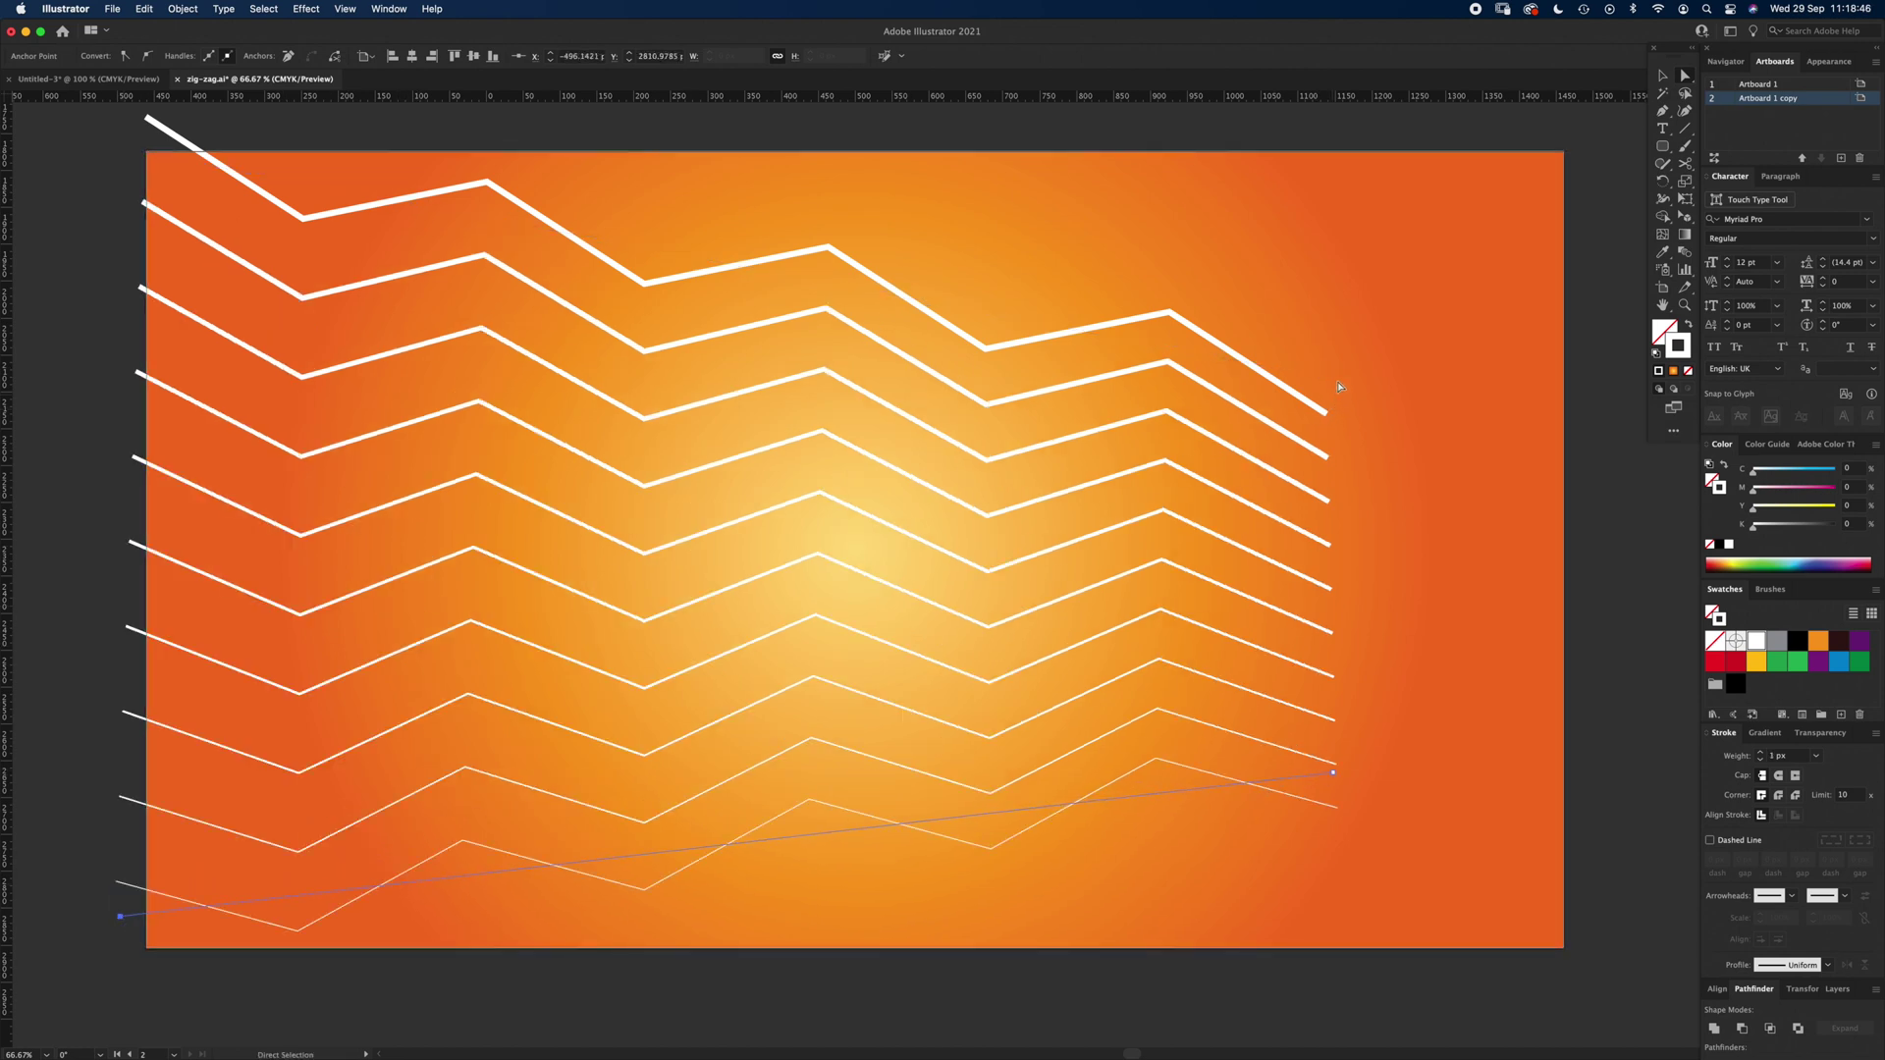
{"action": "mouse_move", "coordinate": [1339, 387]}
{"action": "left_mouse_down"}
{"action": "mouse_move", "coordinate": [1602, 496]}
{"action": "mouse_move", "coordinate": [1591, 472]}
{"action": "left_mouse_up"}
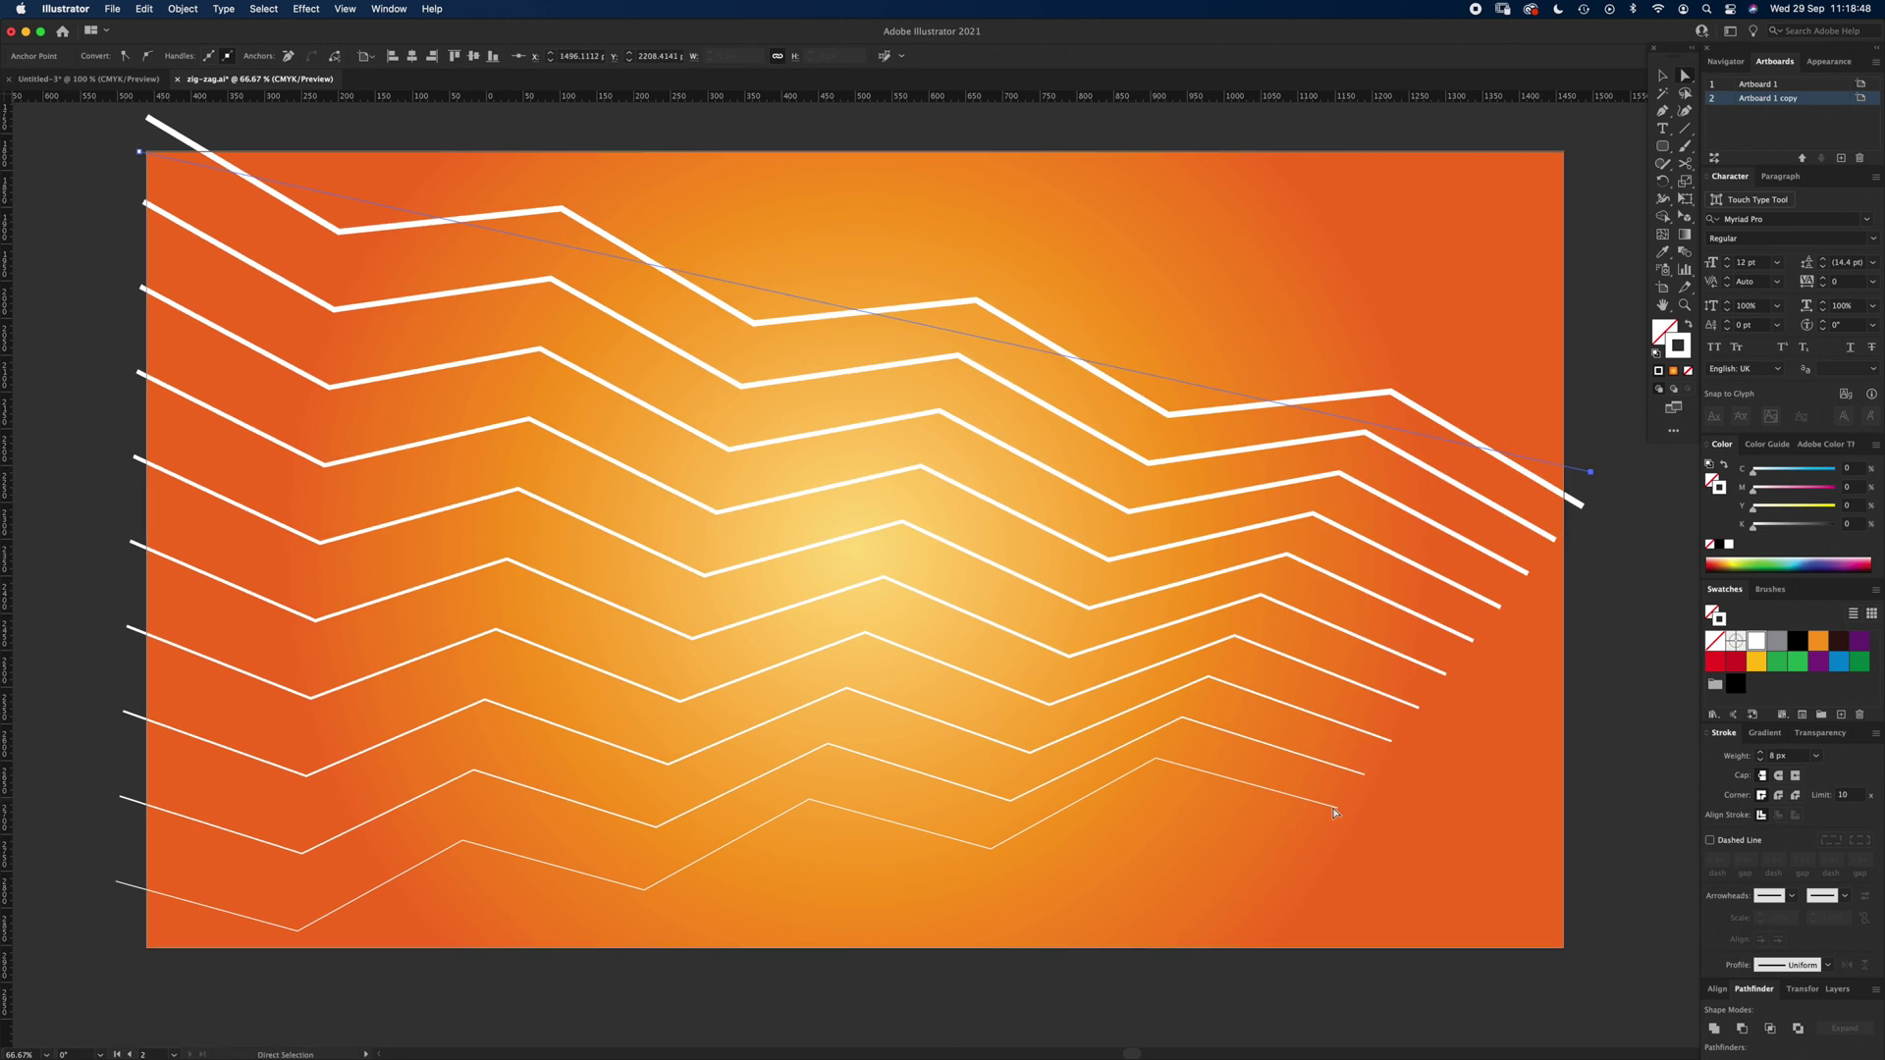
{"action": "mouse_move", "coordinate": [1335, 803]}
{"action": "left_mouse_down"}
{"action": "mouse_move", "coordinate": [1331, 785]}
{"action": "mouse_move", "coordinate": [1581, 724]}
{"action": "left_mouse_up"}
{"action": "left_click", "coordinate": [1628, 643]}
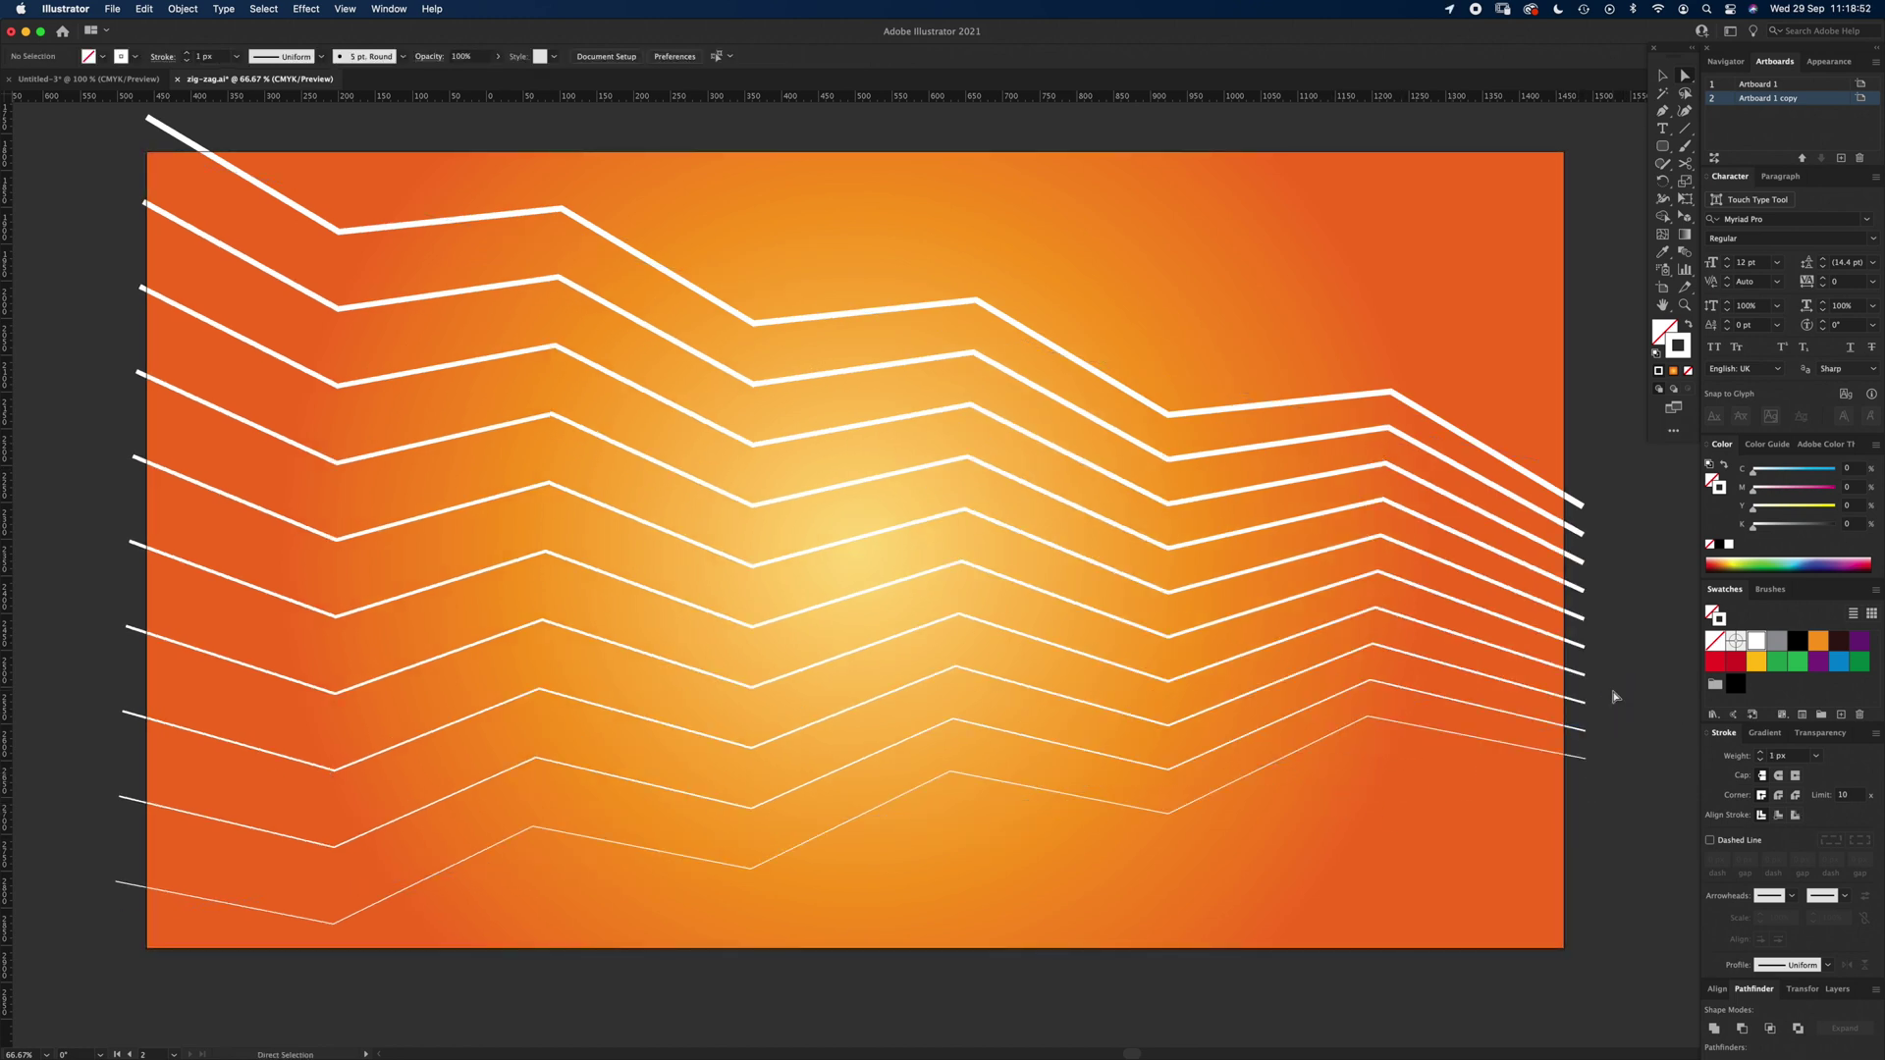